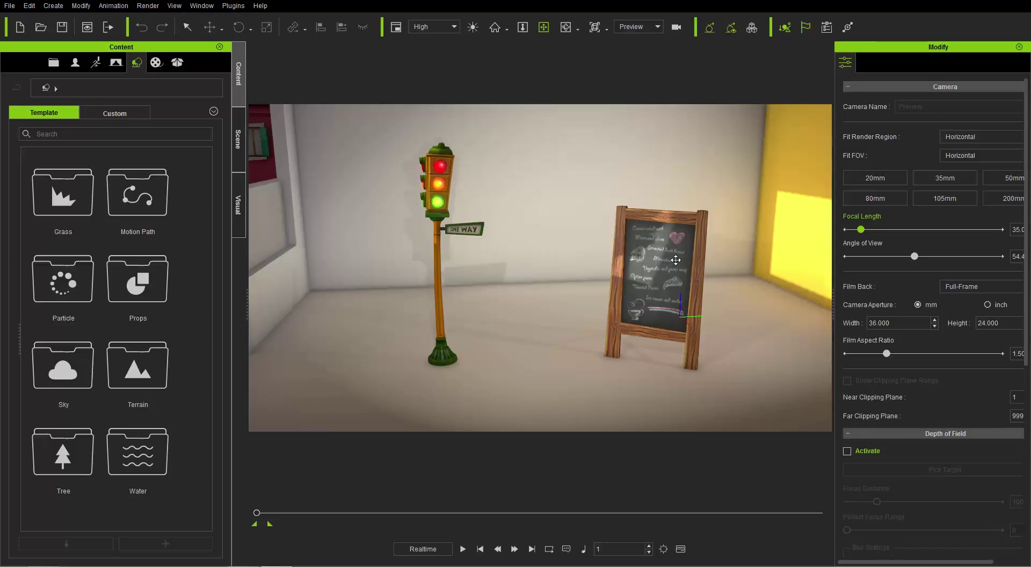
# Step: Select the menu board prop and browse the Props library into the City Element - Toon Town Buildings folder
pyautogui.click(675, 260)
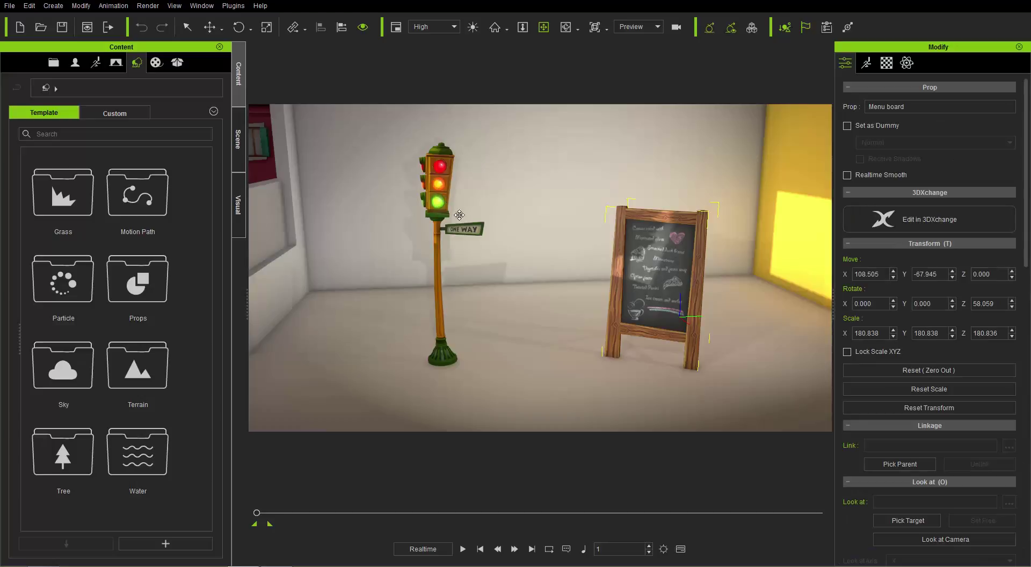
pyautogui.moveTo(613, 278); pyautogui.dragTo(631, 278, button='right')
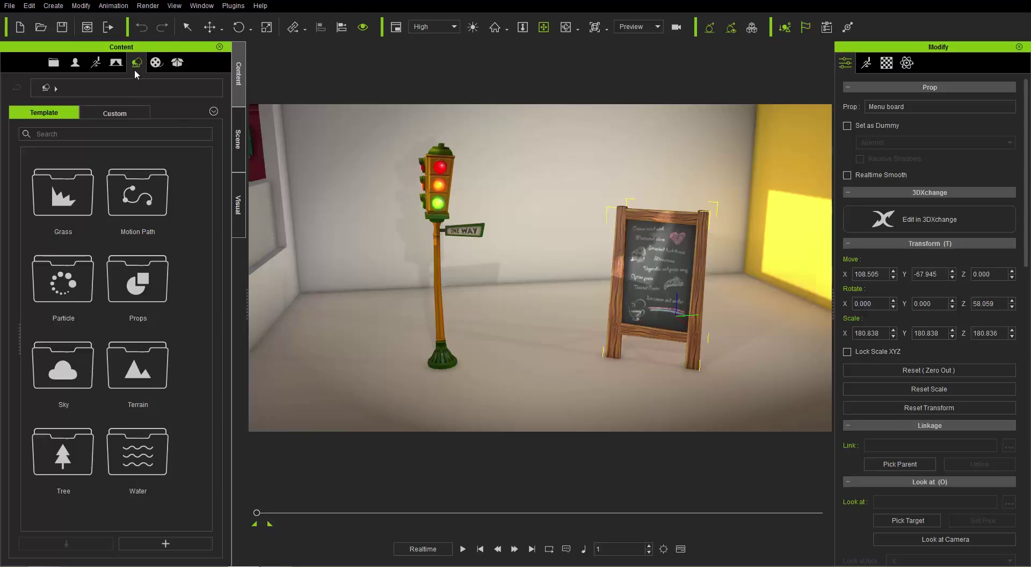
pyautogui.doubleClick(139, 276)
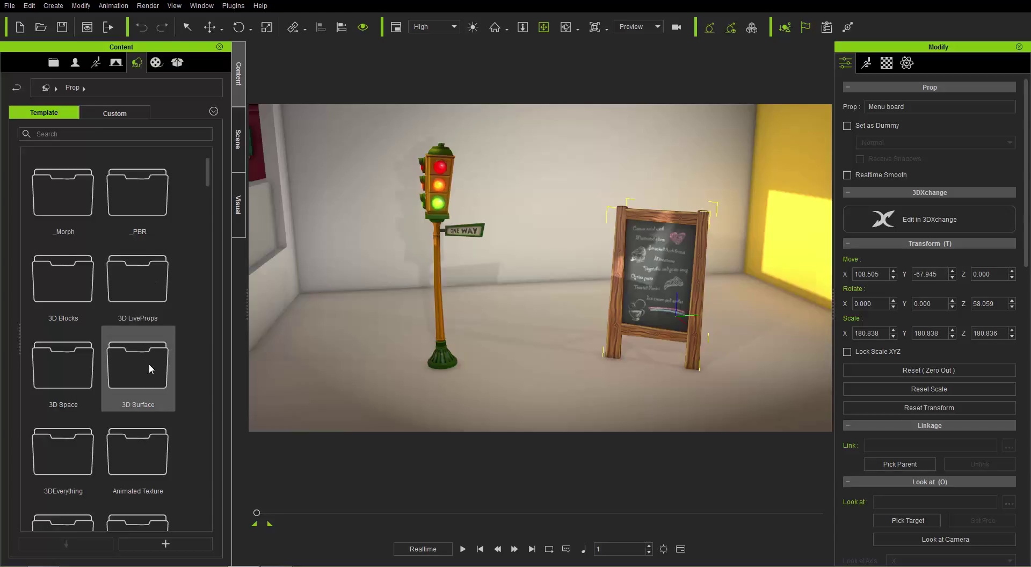
pyautogui.scroll(-4, 149, 368)
pyautogui.scroll(-8, 149, 363)
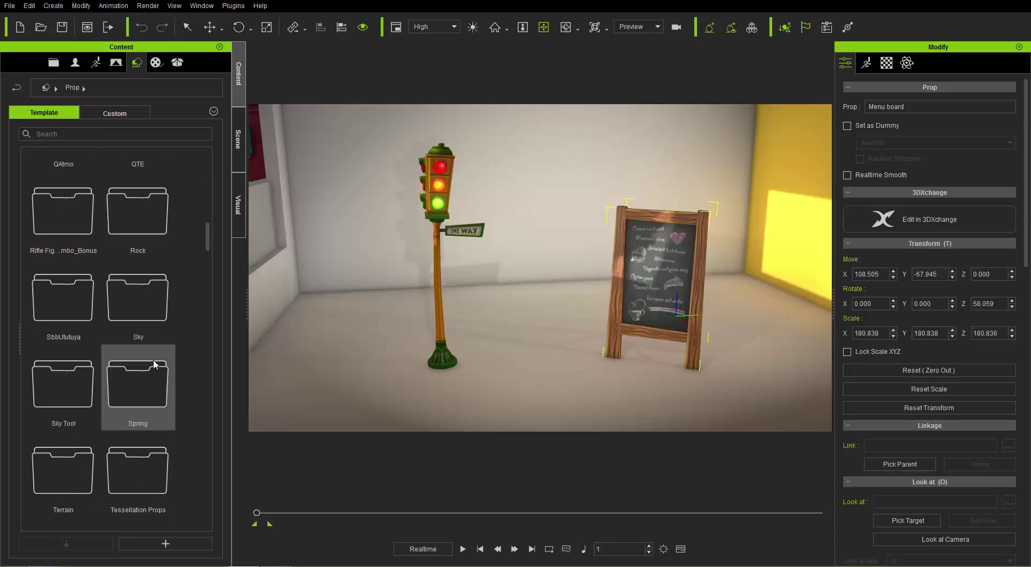
pyautogui.moveTo(208, 234); pyautogui.dragTo(211, 192)
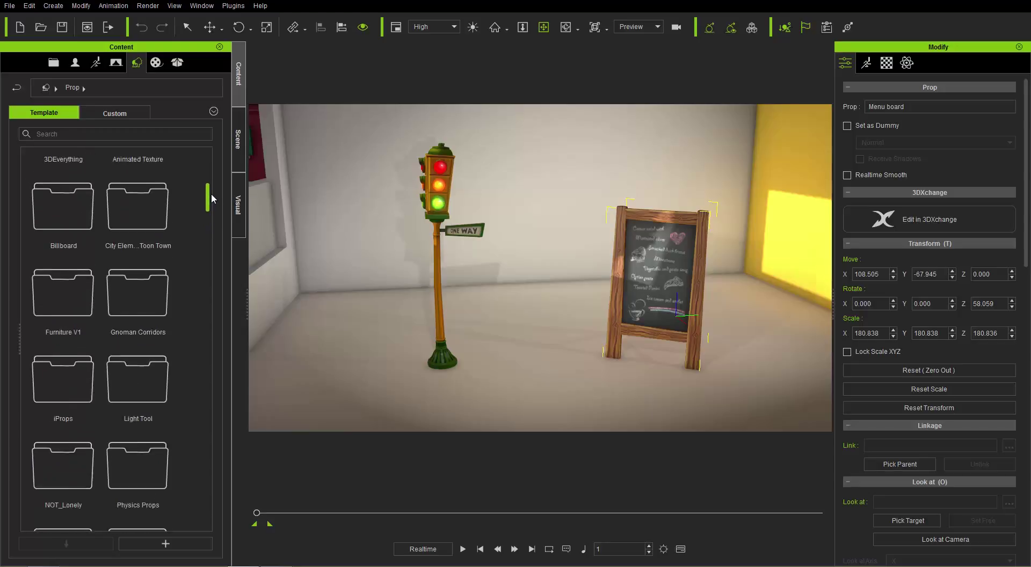
pyautogui.doubleClick(145, 249)
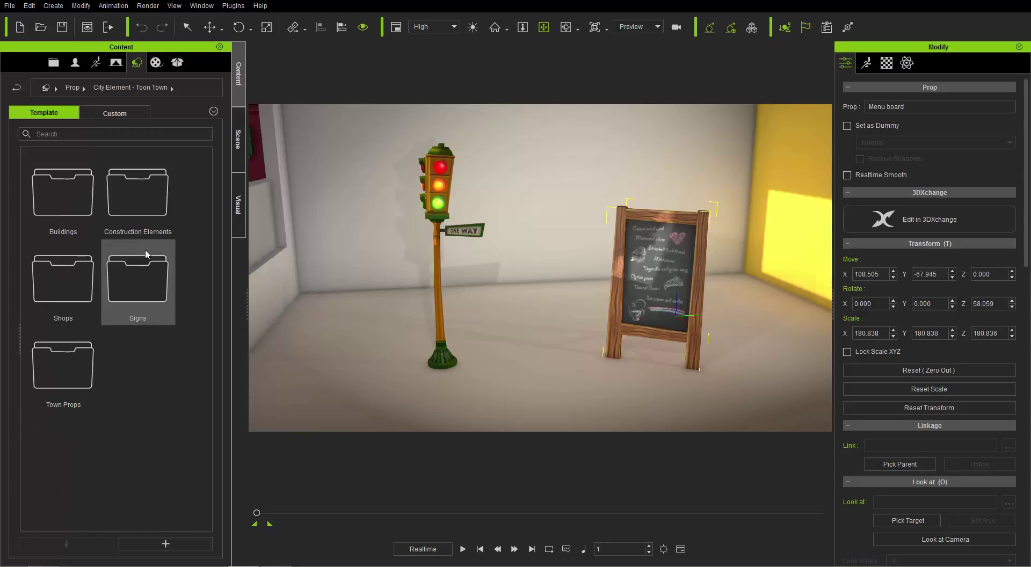
pyautogui.doubleClick(67, 199)
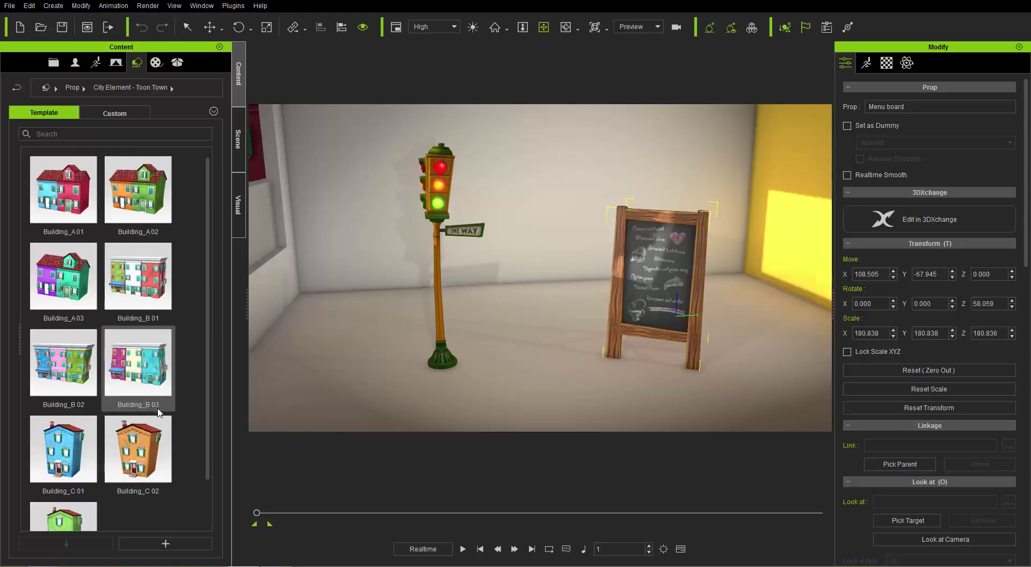
# Step: Look through the Town Props and Signs folders of the City Element - Toon Town pack
pyautogui.click(144, 86)
pyautogui.doubleClick(59, 369)
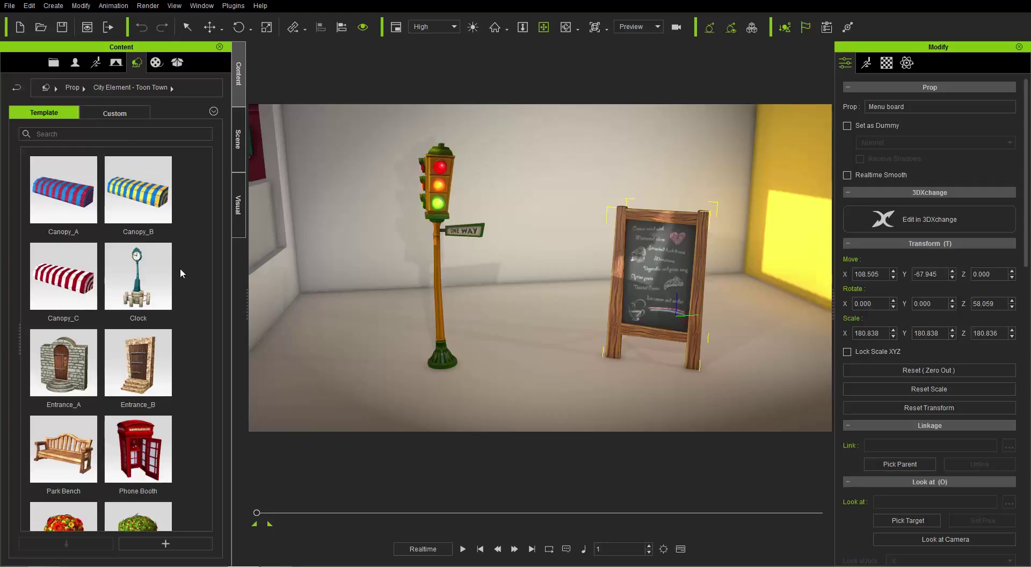
pyautogui.moveTo(205, 196); pyautogui.dragTo(209, 161)
pyautogui.click(150, 85)
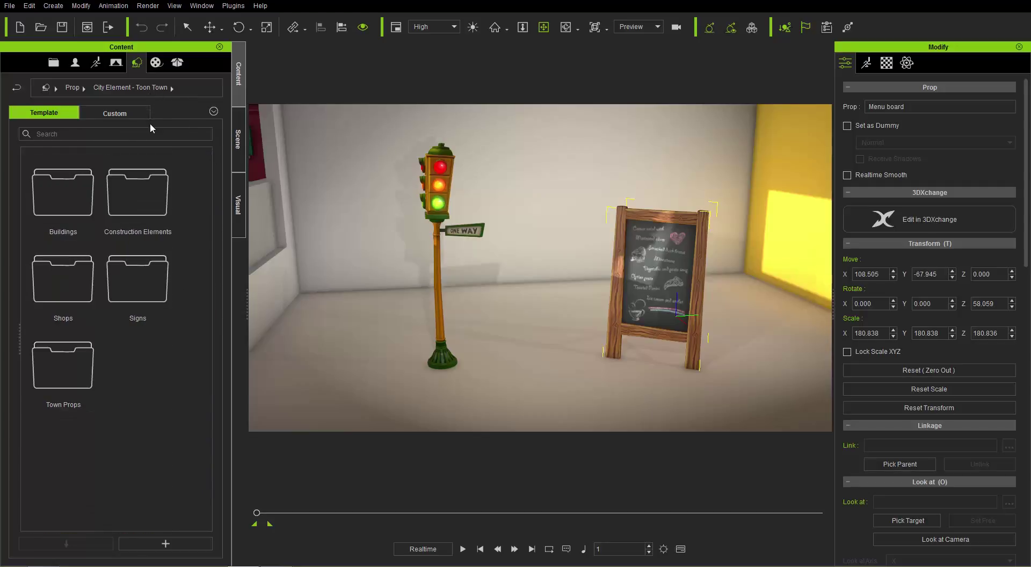
pyautogui.doubleClick(140, 294)
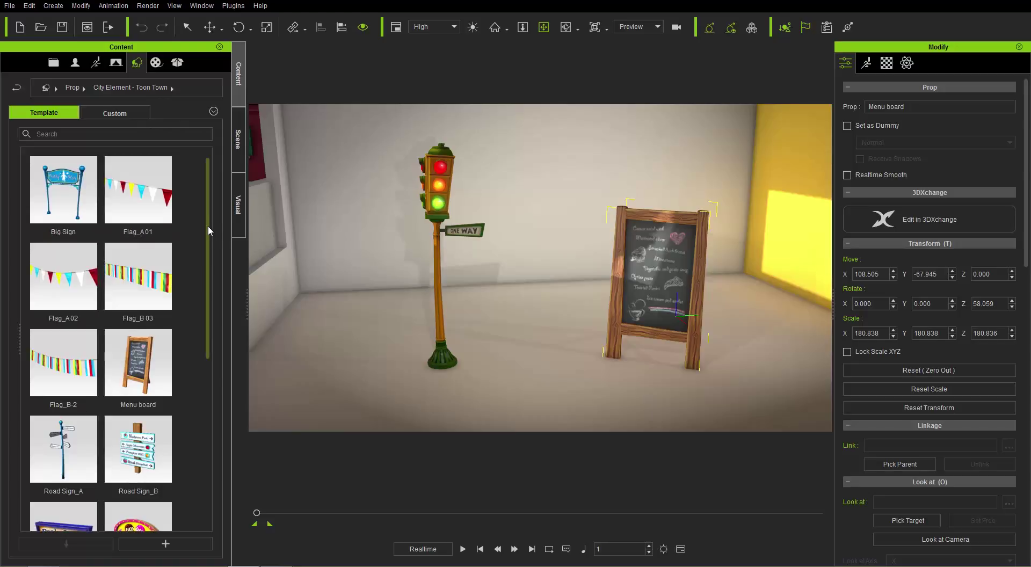
pyautogui.moveTo(208, 311); pyautogui.dragTo(204, 185)
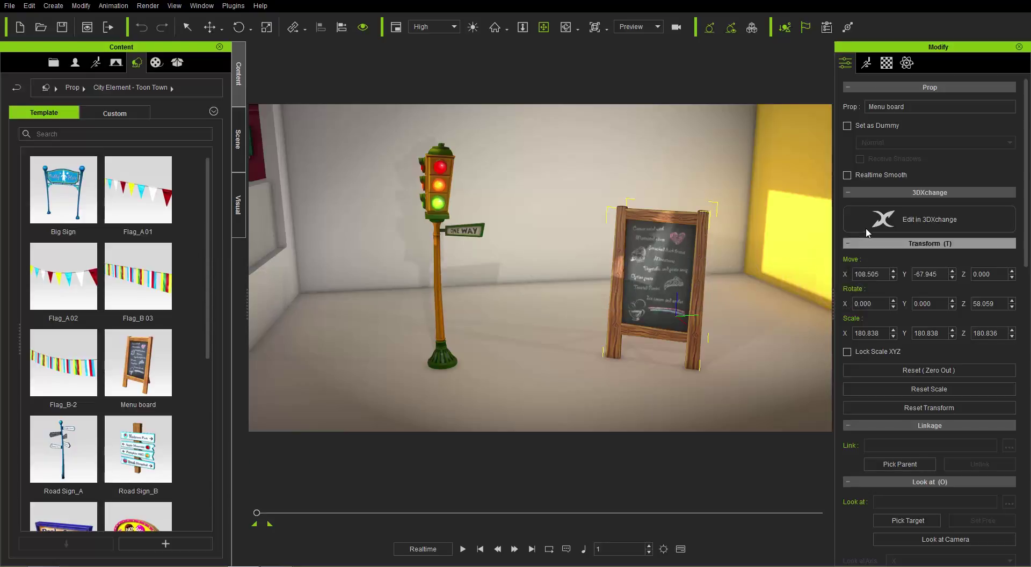
# Step: Examine the menu board's material and textures and the traffic light's Red, Yellow and Green materials
pyautogui.click(885, 63)
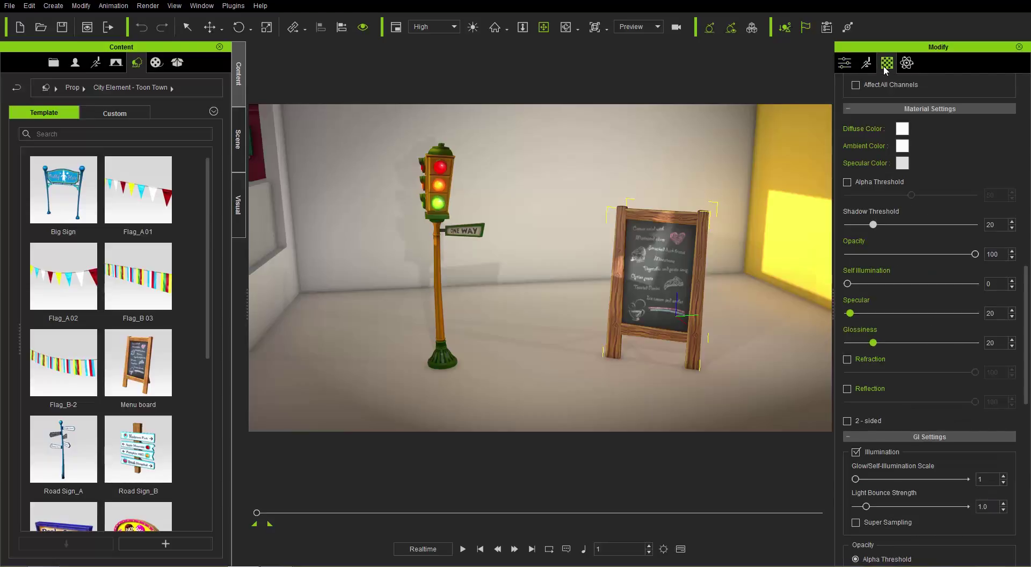
pyautogui.scroll(5, 1027, 259)
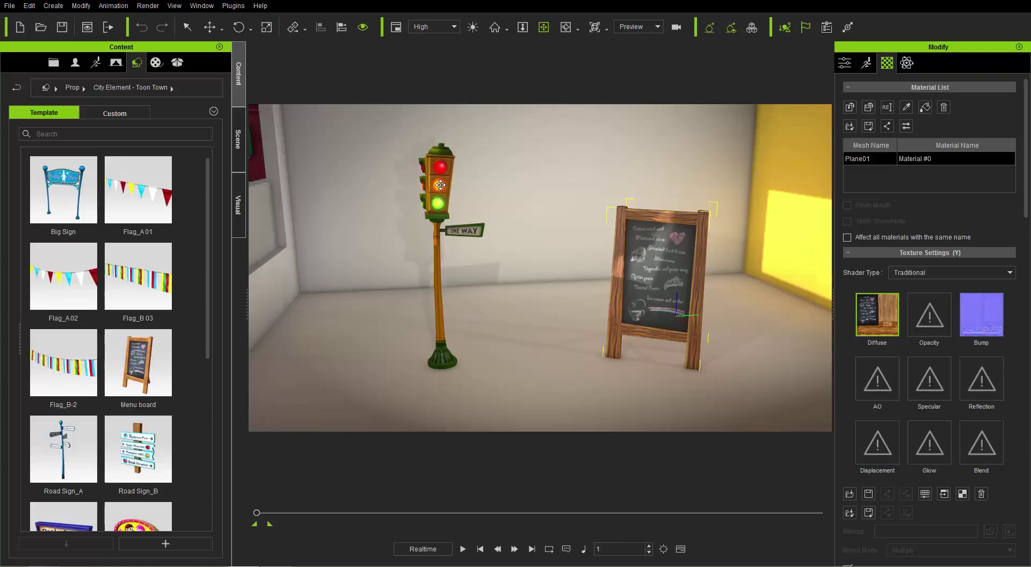
pyautogui.click(436, 181)
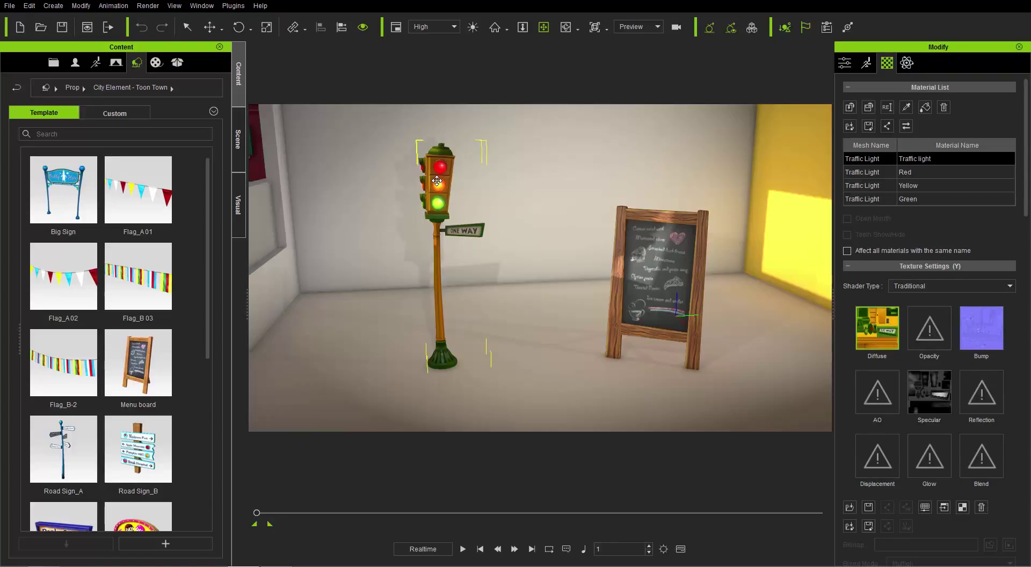
pyautogui.click(920, 170)
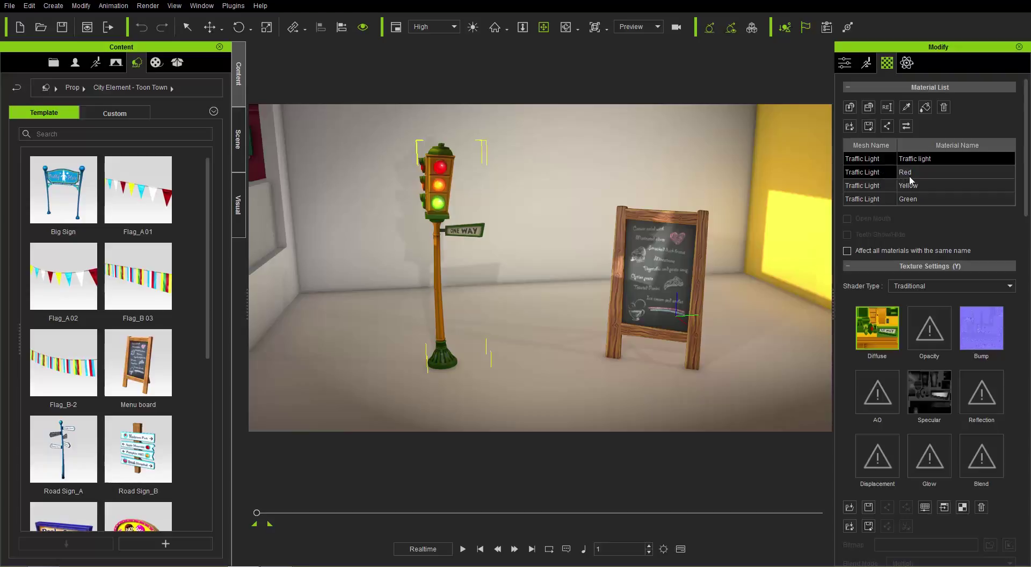
pyautogui.click(923, 175)
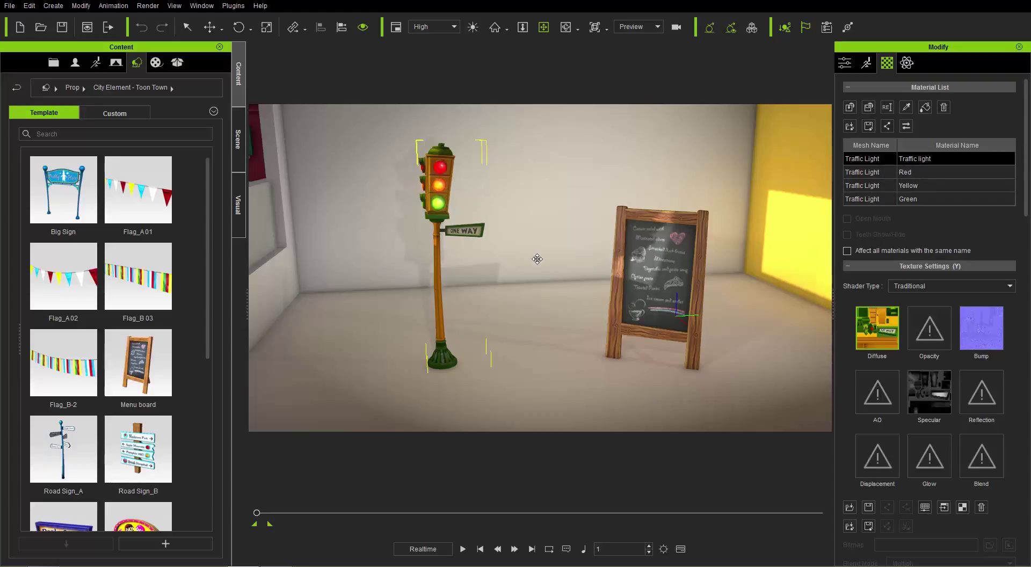
pyautogui.click(917, 173)
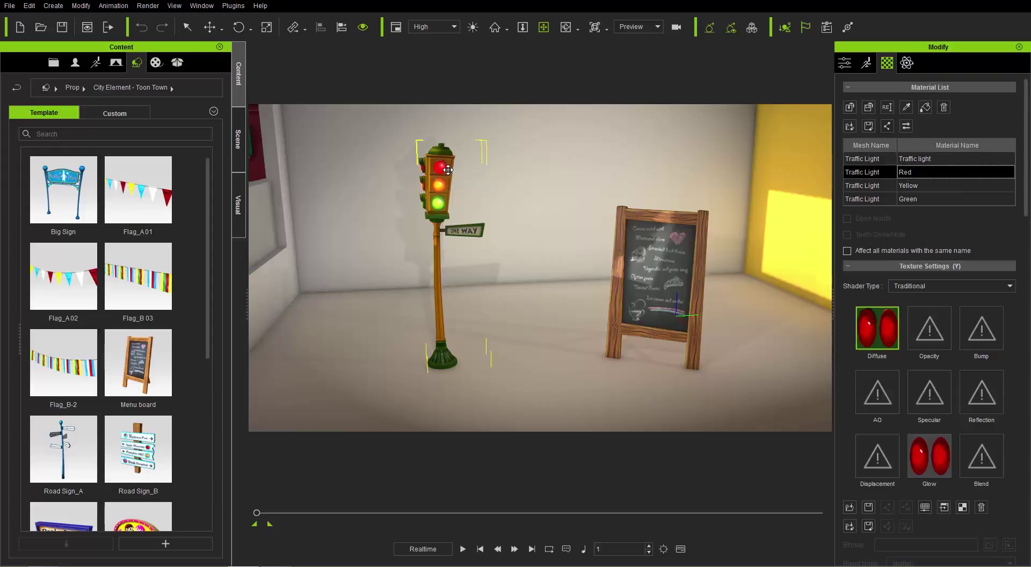
pyautogui.click(921, 183)
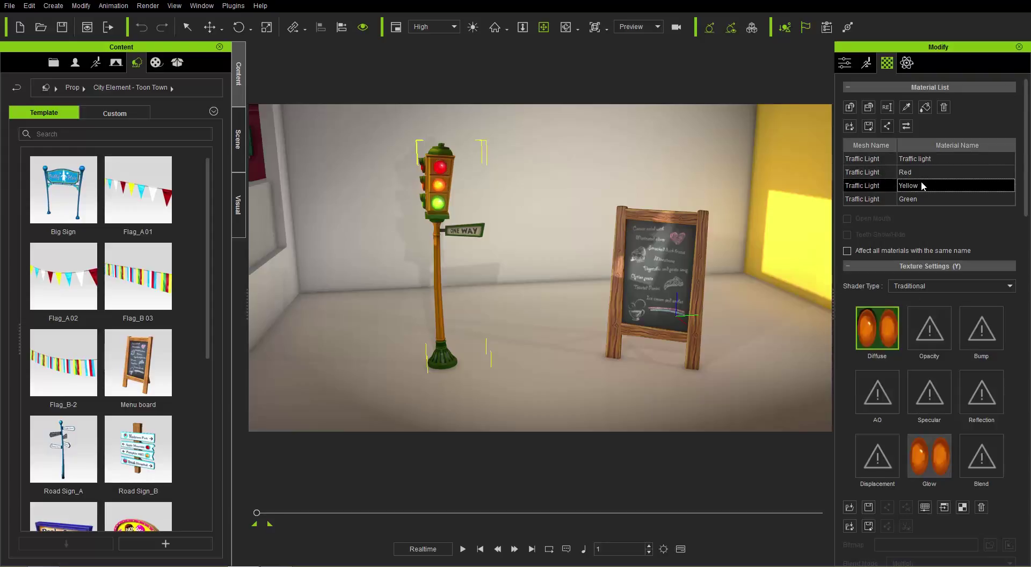
pyautogui.click(912, 200)
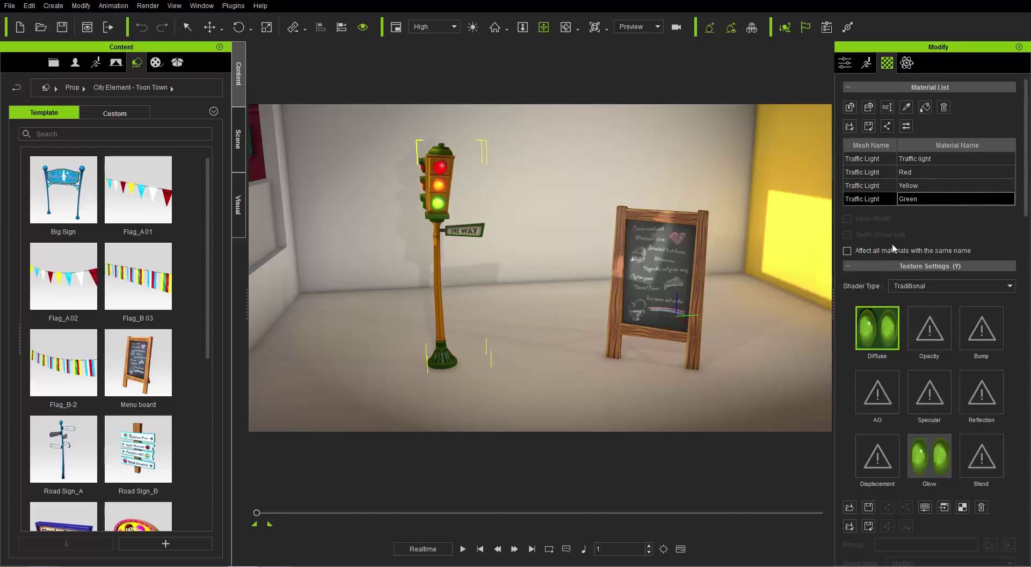
pyautogui.keyDown('ctrl'); pyautogui.click(913, 186); pyautogui.keyUp('ctrl')
pyautogui.click(887, 197)
# Step: Select the menu board and bring up its Material Settings with the prop framed close up
pyautogui.click(676, 249)
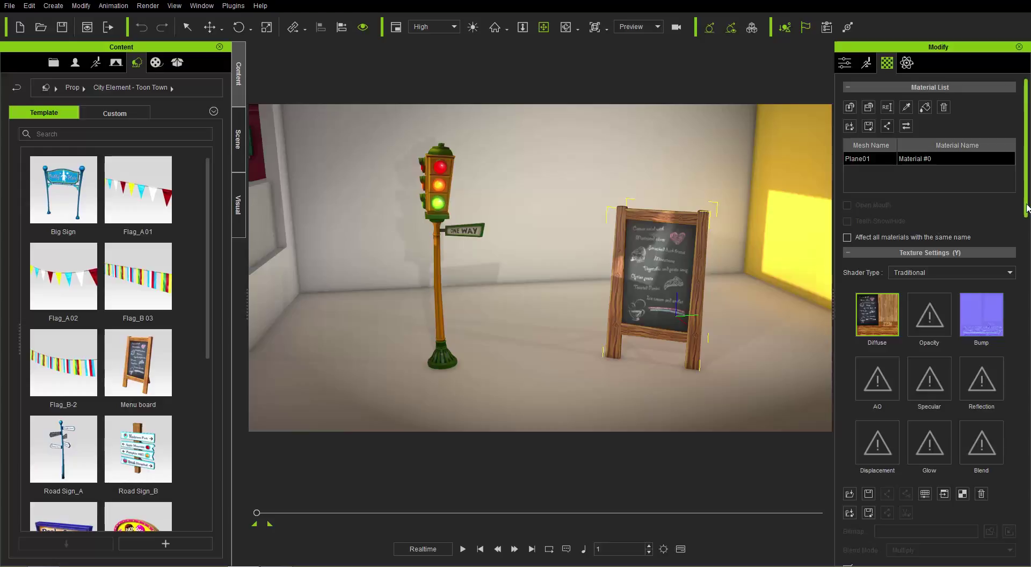
pyautogui.scroll(-5, 1027, 221)
pyautogui.scroll(-5, 890, 163)
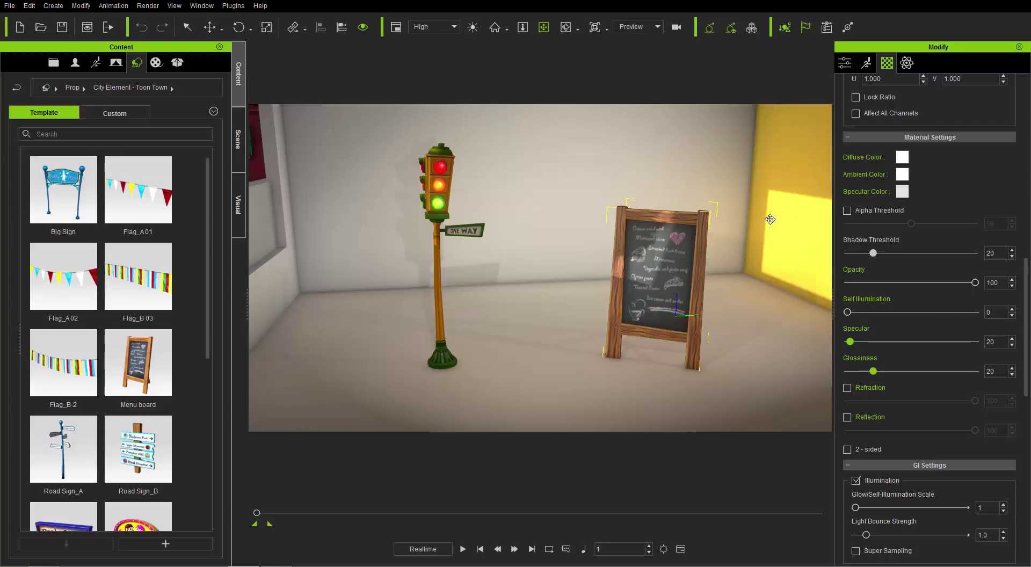
pyautogui.scroll(2, 717, 255)
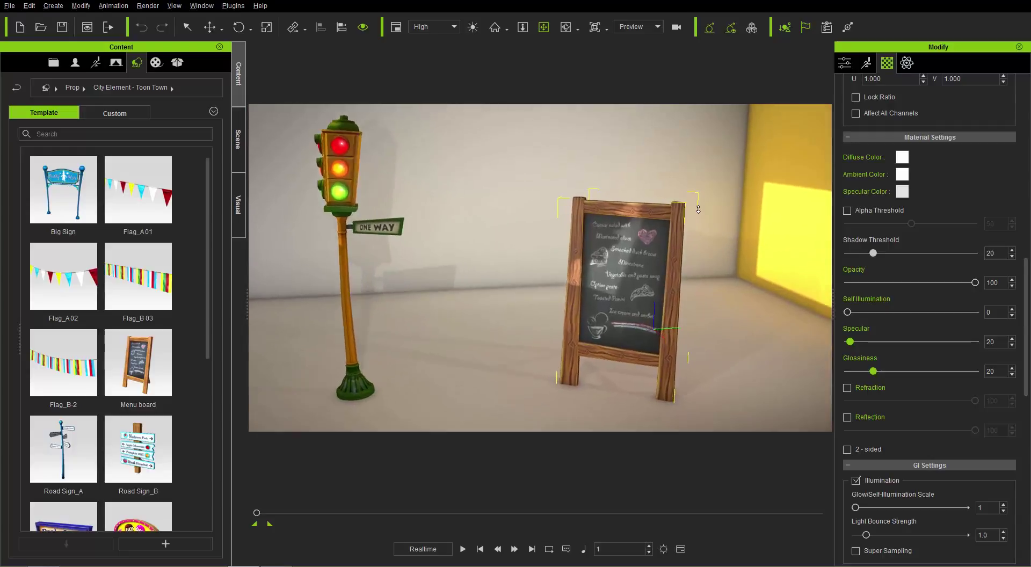
pyautogui.scroll(1, 698, 209)
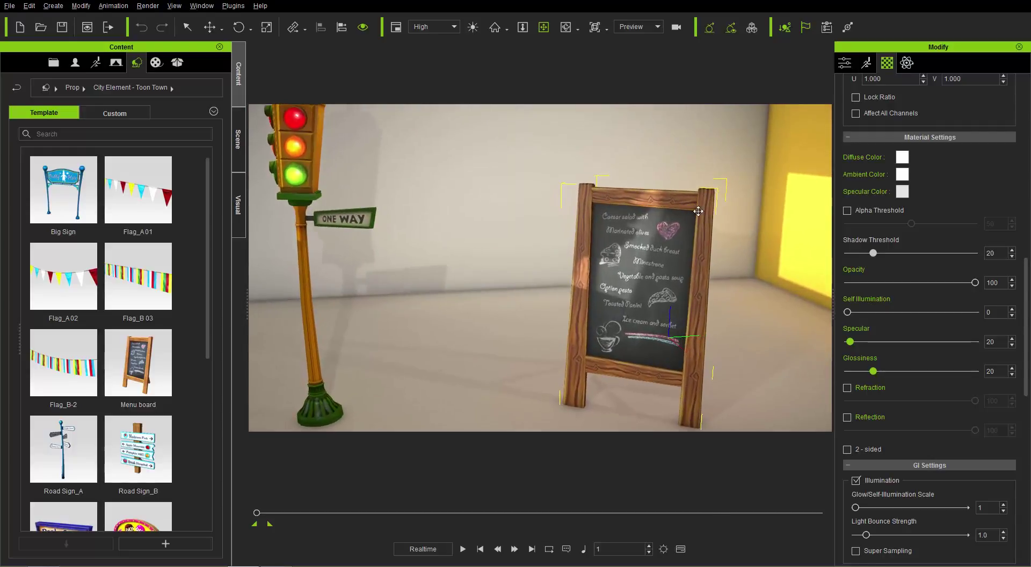
pyautogui.moveTo(697, 209); pyautogui.dragTo(638, 231, button='middle')
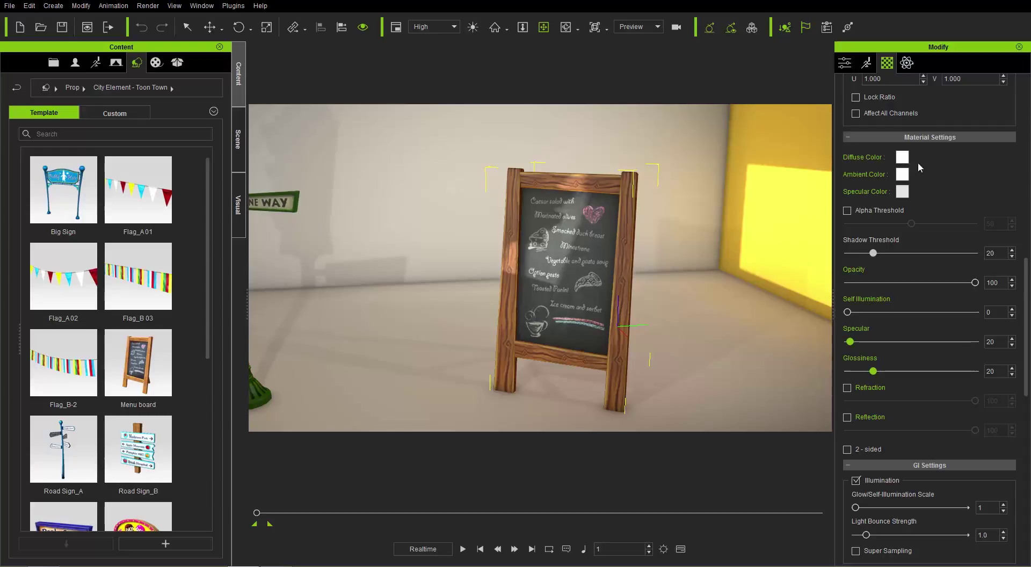
# Step: Set the menu board's diffuse color to black (#000000)
pyautogui.click(903, 158)
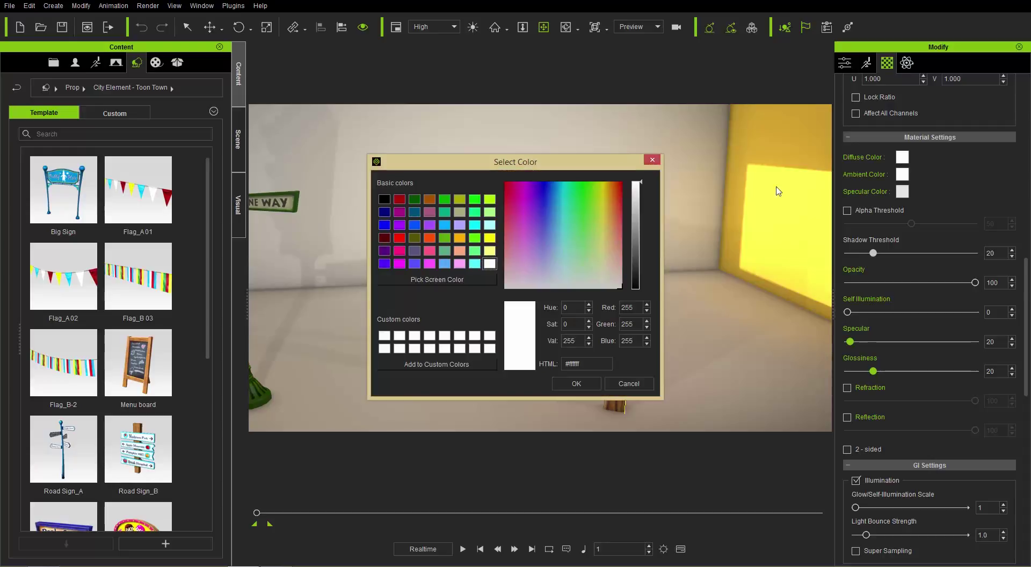
pyautogui.click(640, 236)
pyautogui.moveTo(638, 254); pyautogui.dragTo(634, 303)
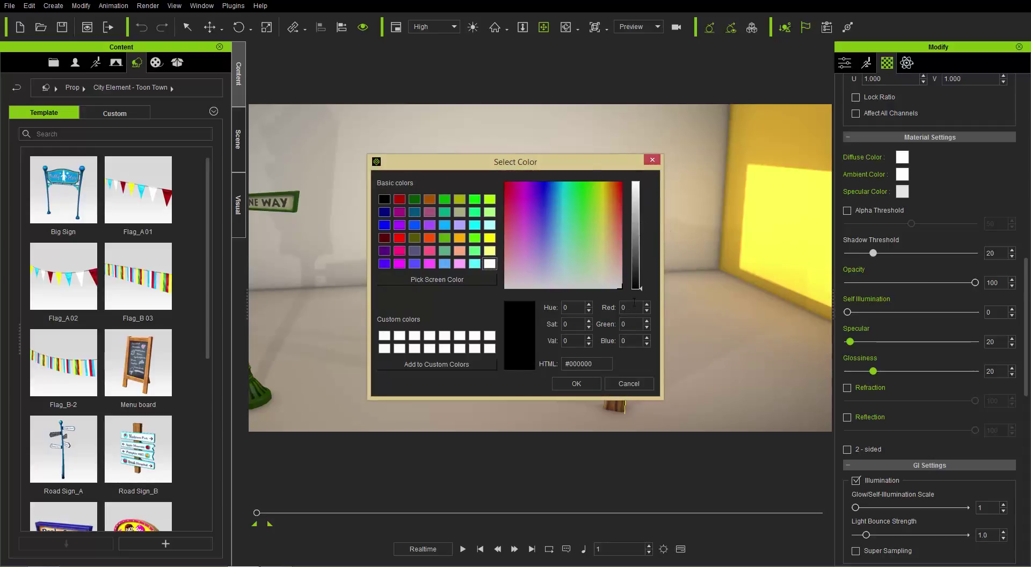
pyautogui.click(576, 384)
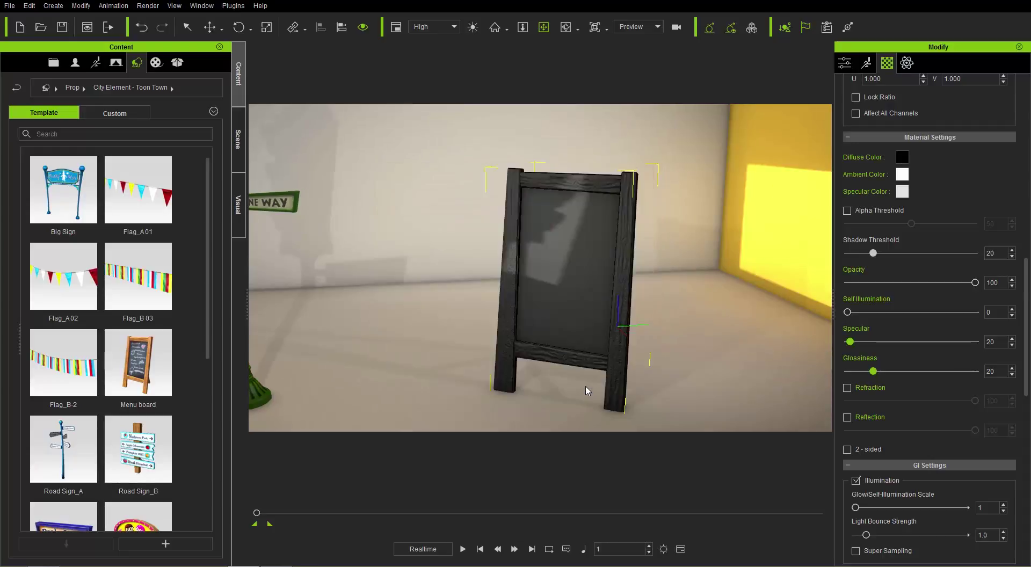
# Step: Change the menu board's diffuse color to red (#ff2121)
pyautogui.click(902, 158)
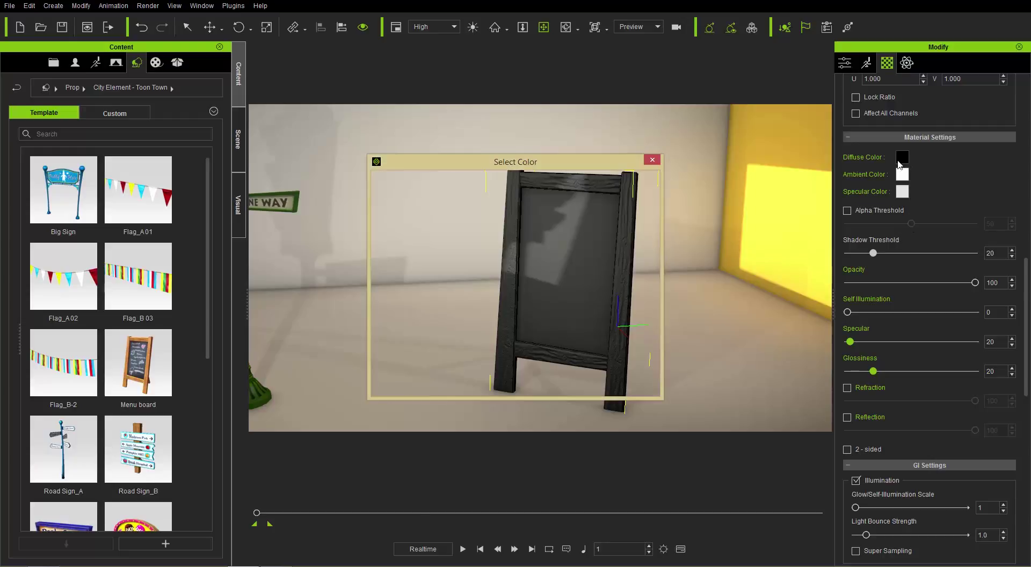
pyautogui.moveTo(638, 220); pyautogui.dragTo(642, 179)
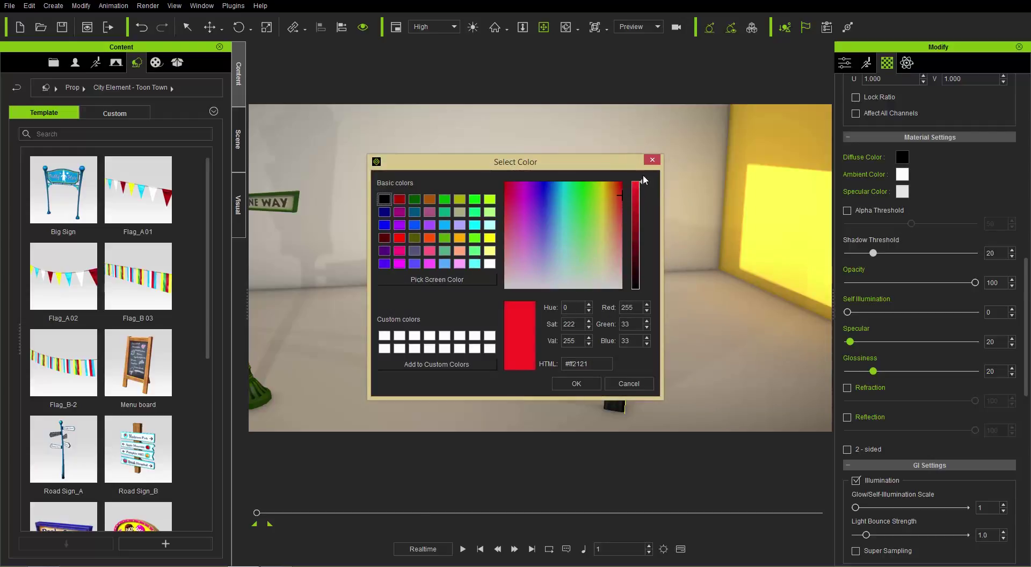
pyautogui.click(591, 383)
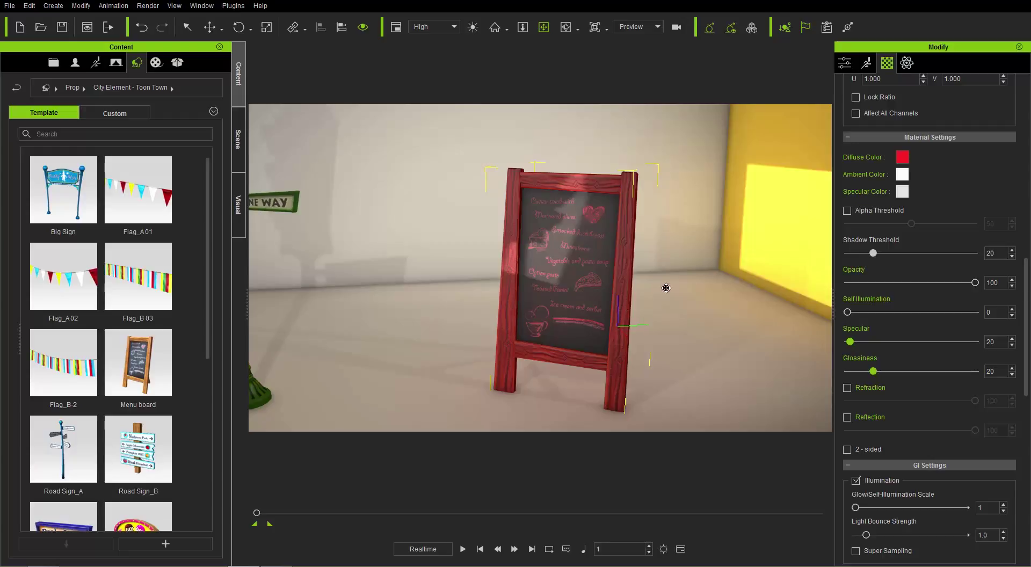
# Step: Restore the menu board's diffuse color to pure white (#ffffff)
pyautogui.click(903, 157)
pyautogui.moveTo(610, 237); pyautogui.dragTo(636, 307)
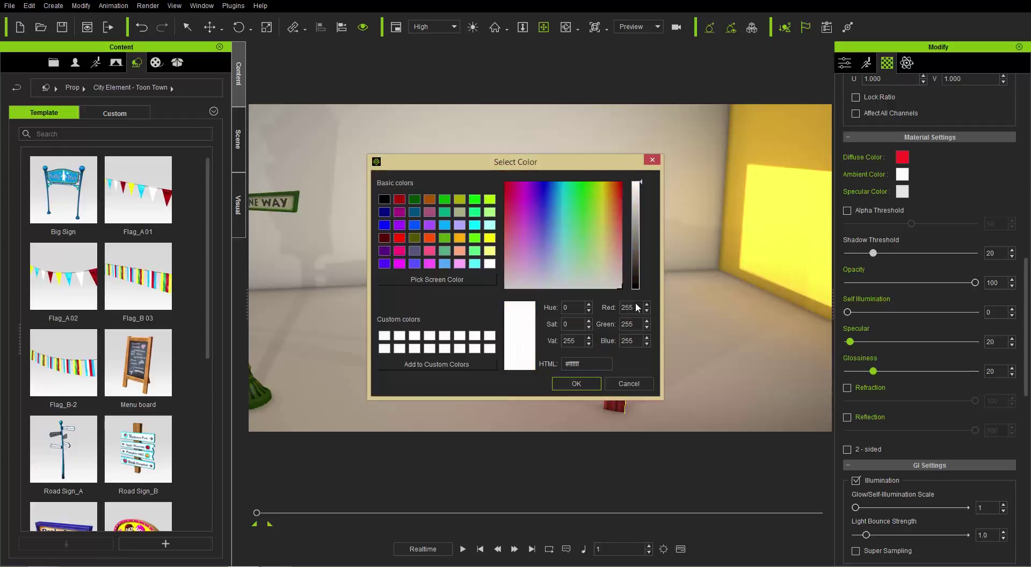
pyautogui.moveTo(636, 186); pyautogui.dragTo(636, 180)
pyautogui.click(576, 383)
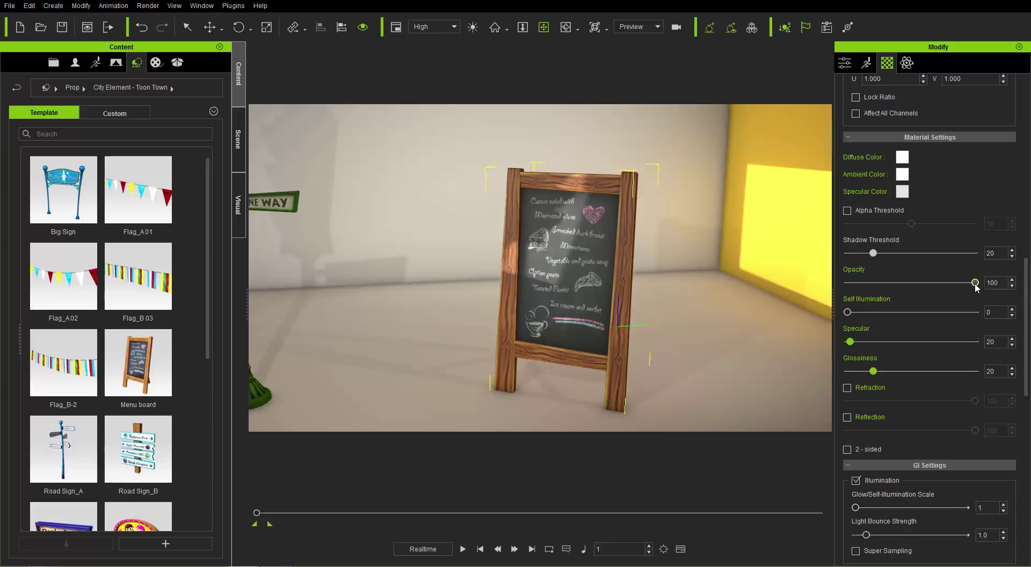
# Step: Animate the menu board's opacity from 0 at frame 1 to 100 at frame 29
pyautogui.moveTo(973, 287); pyautogui.dragTo(840, 292)
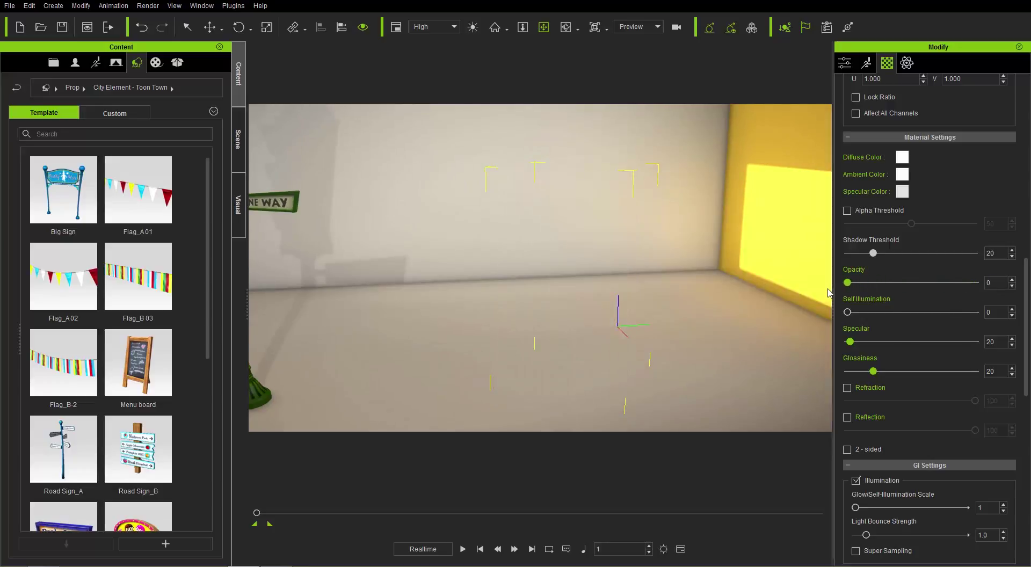
pyautogui.click(531, 549)
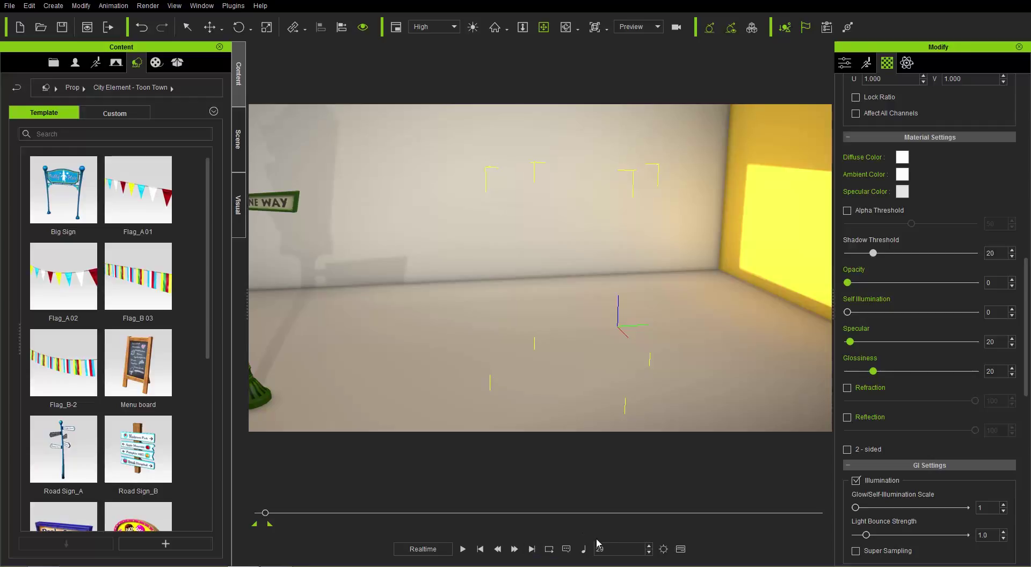
pyautogui.moveTo(848, 283); pyautogui.dragTo(978, 283)
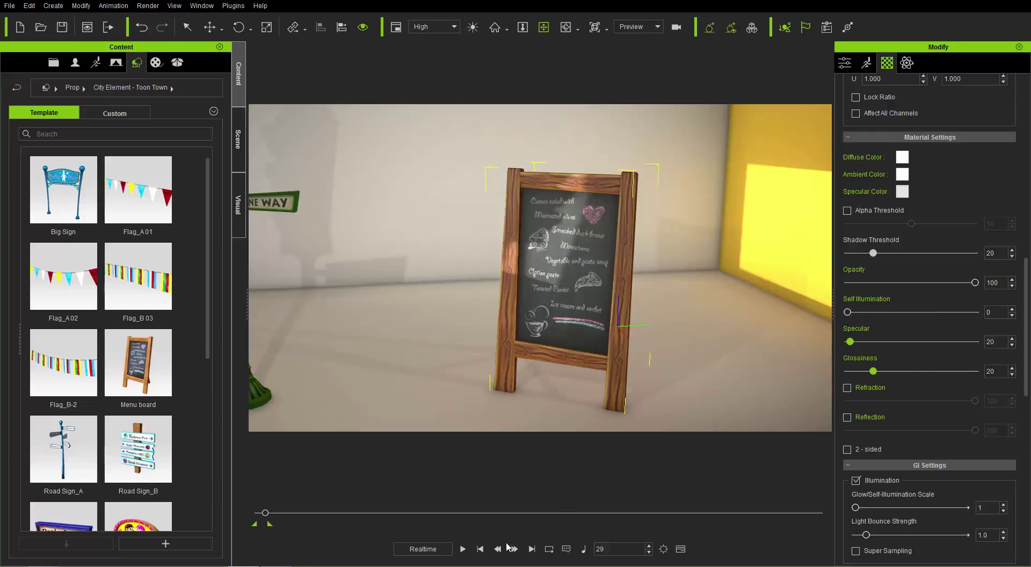
# Step: Play the menu board's opacity animation from frame 1, return to the start, and undo the opacity animation
pyautogui.click(480, 550)
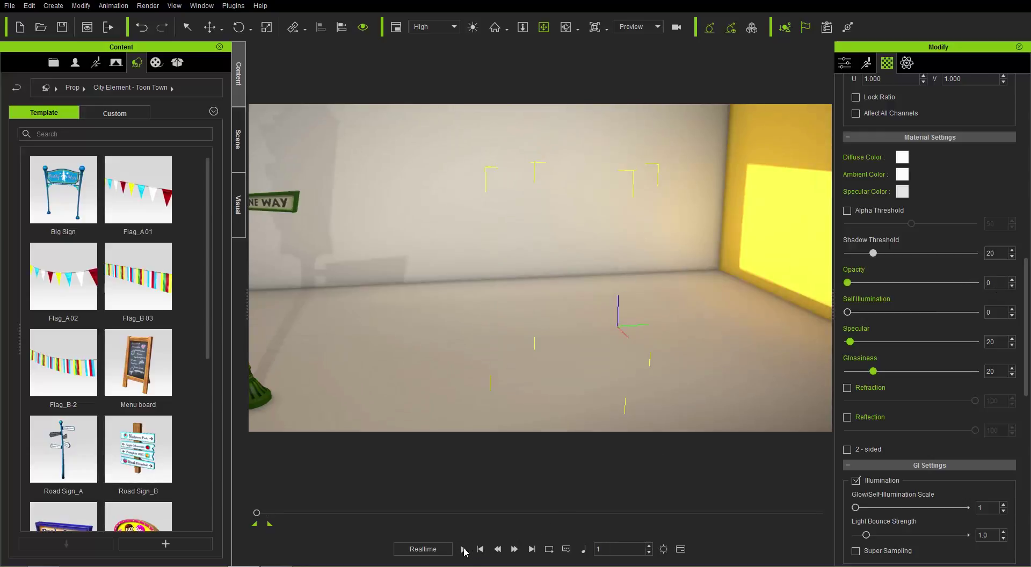
pyautogui.click(463, 550)
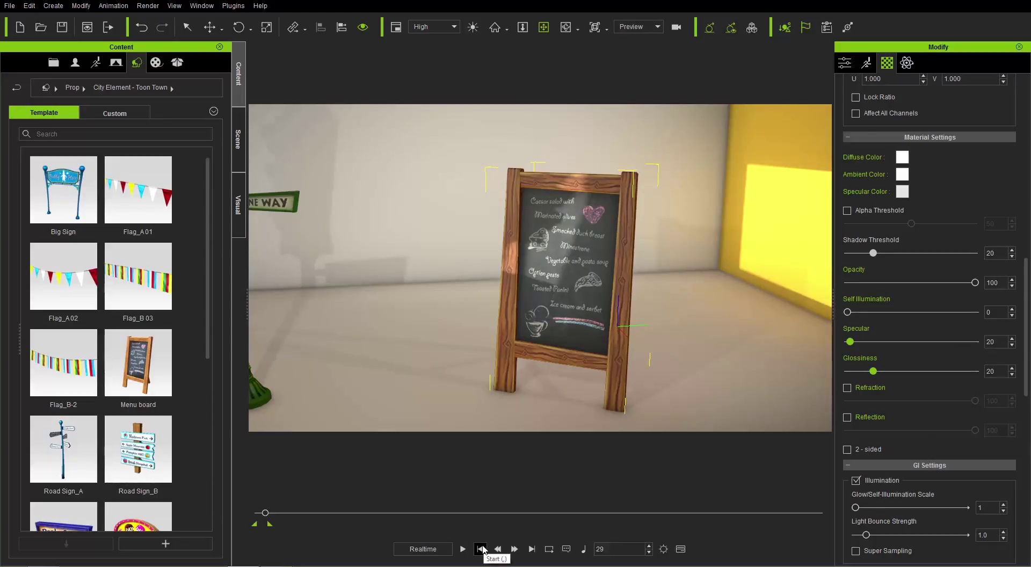
pyautogui.click(480, 549)
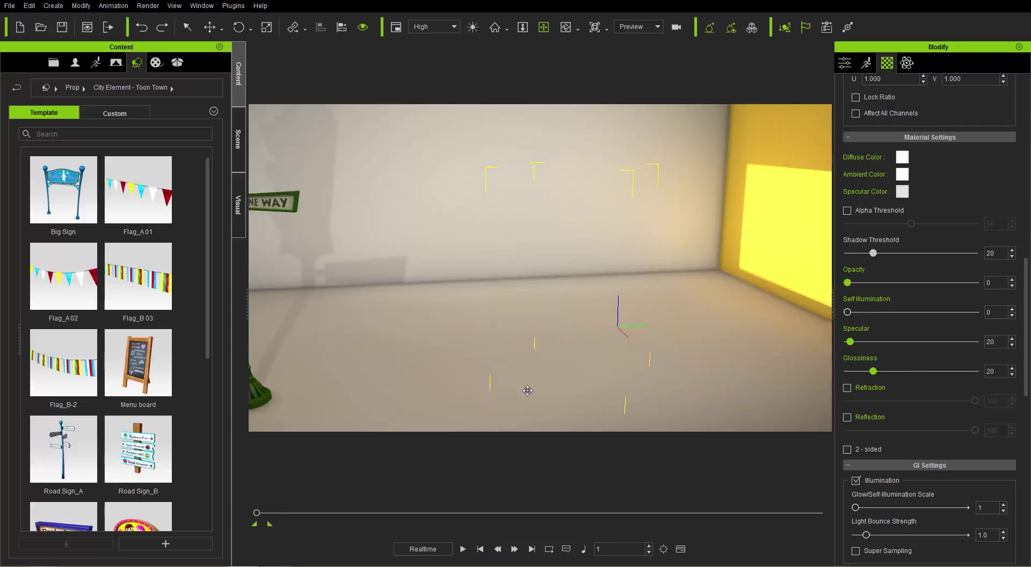
pyautogui.hotkey('ctrl', 'z')
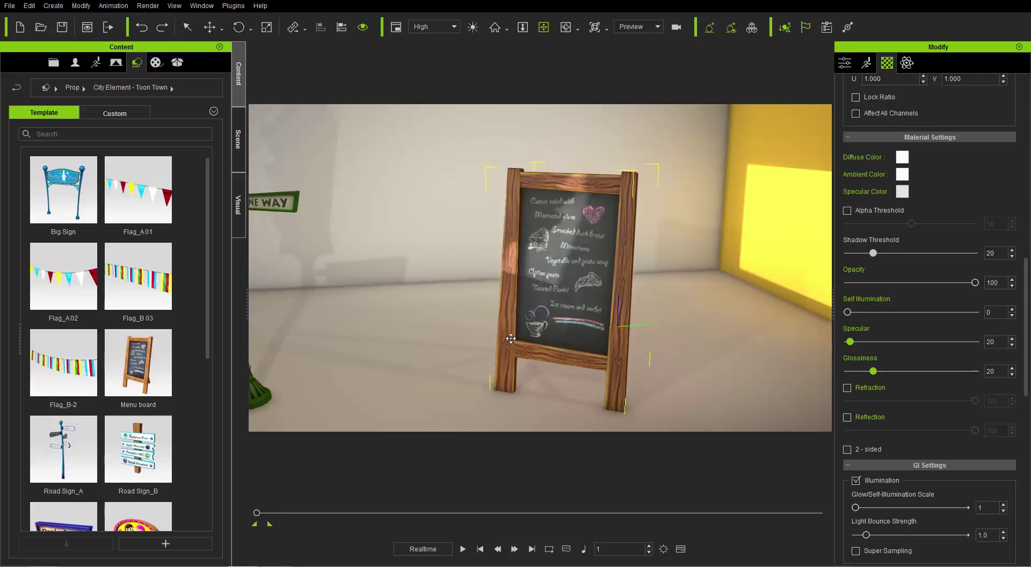
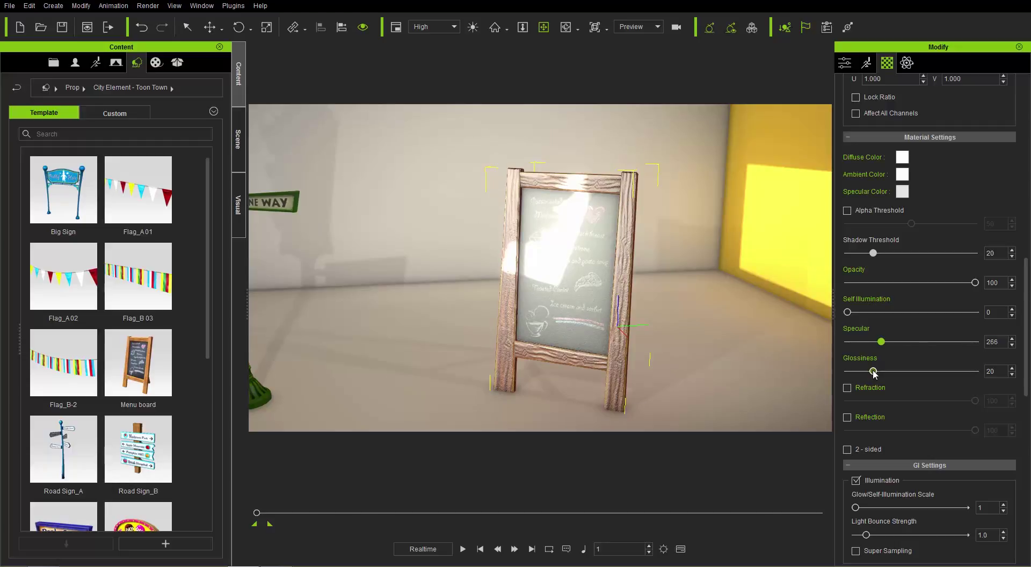
# Step: Try glossiness 84 and 27 with specular 64 on the menu board, ending at specular 189 and glossiness 94
pyautogui.moveTo(873, 373); pyautogui.dragTo(955, 379)
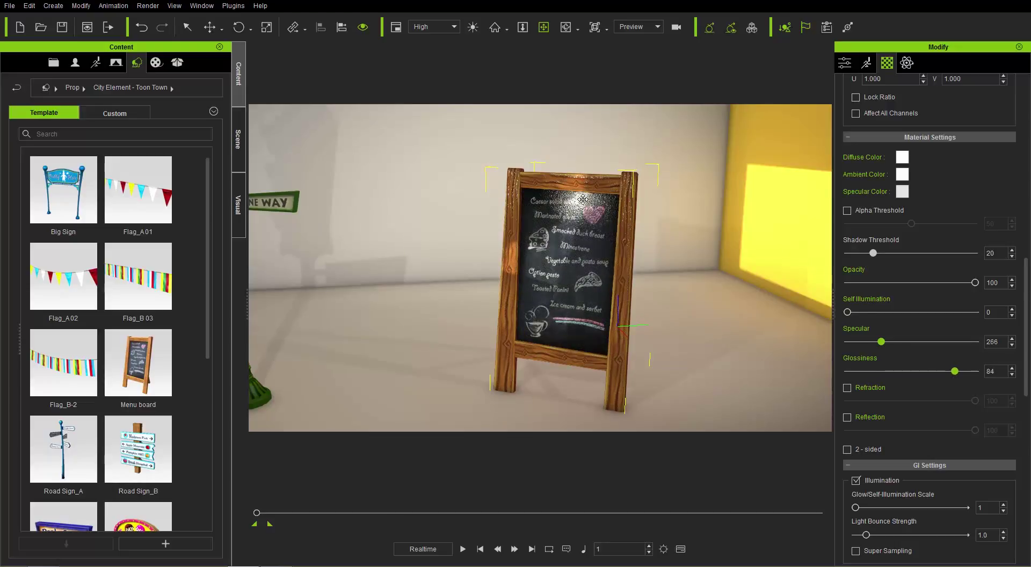
pyautogui.moveTo(955, 371); pyautogui.dragTo(884, 382)
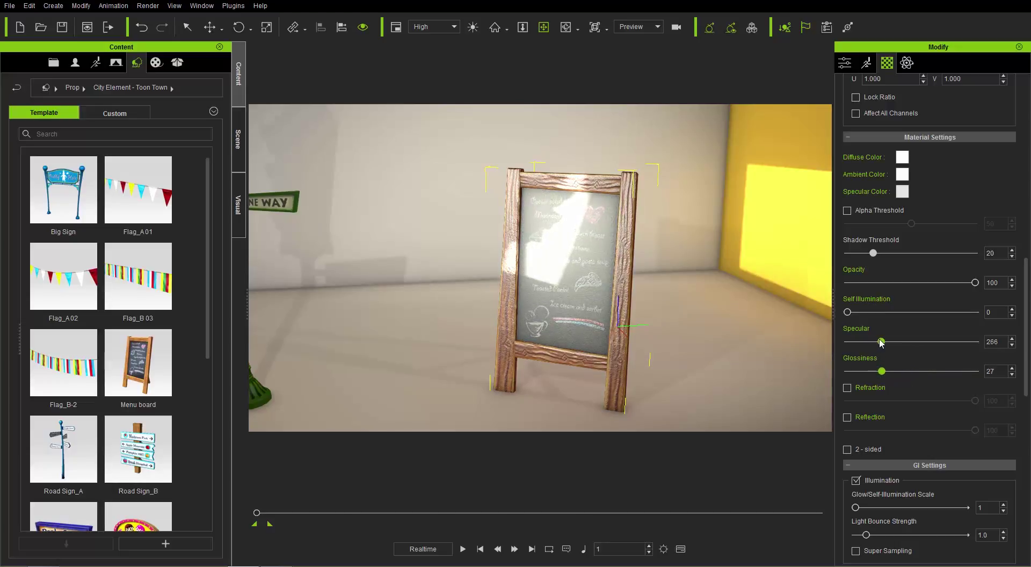
pyautogui.moveTo(880, 342); pyautogui.dragTo(856, 350)
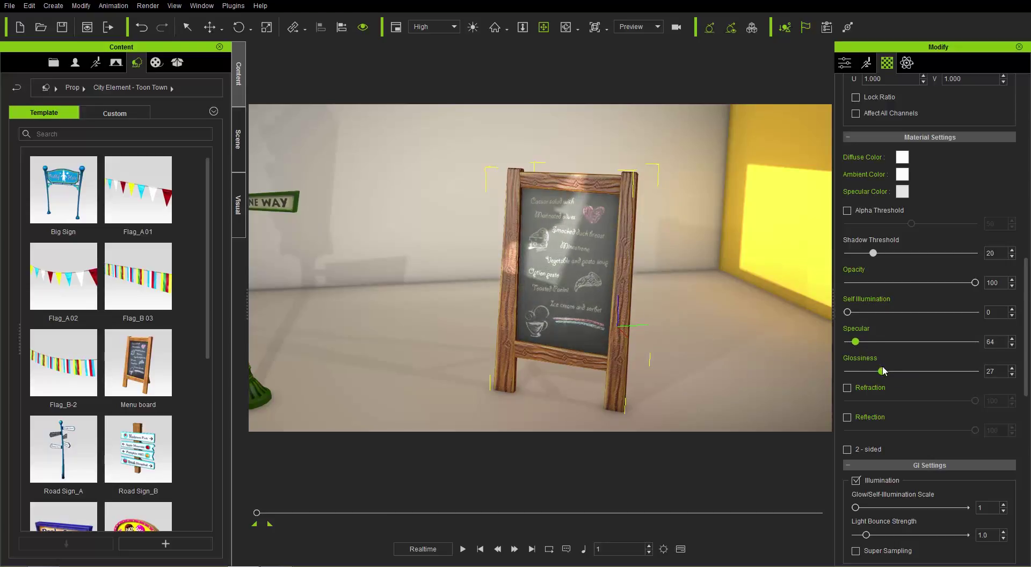
pyautogui.moveTo(856, 342); pyautogui.dragTo(972, 375)
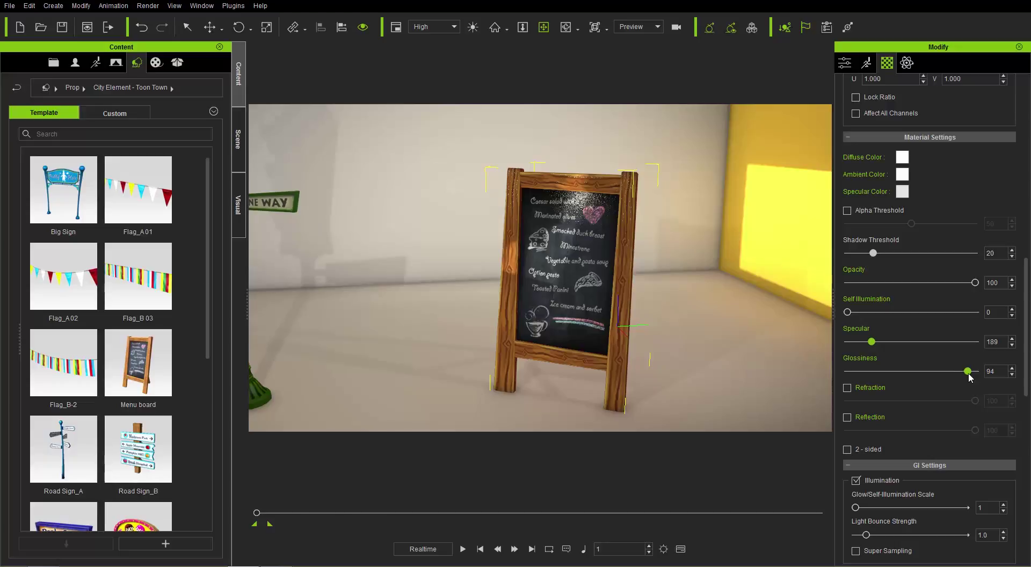
pyautogui.moveTo(688, 237)
pyautogui.mouseDown(button='right')
pyautogui.moveTo(661, 237)
pyautogui.moveTo(727, 233)
pyautogui.moveTo(703, 240)
pyautogui.mouseUp(button='right')
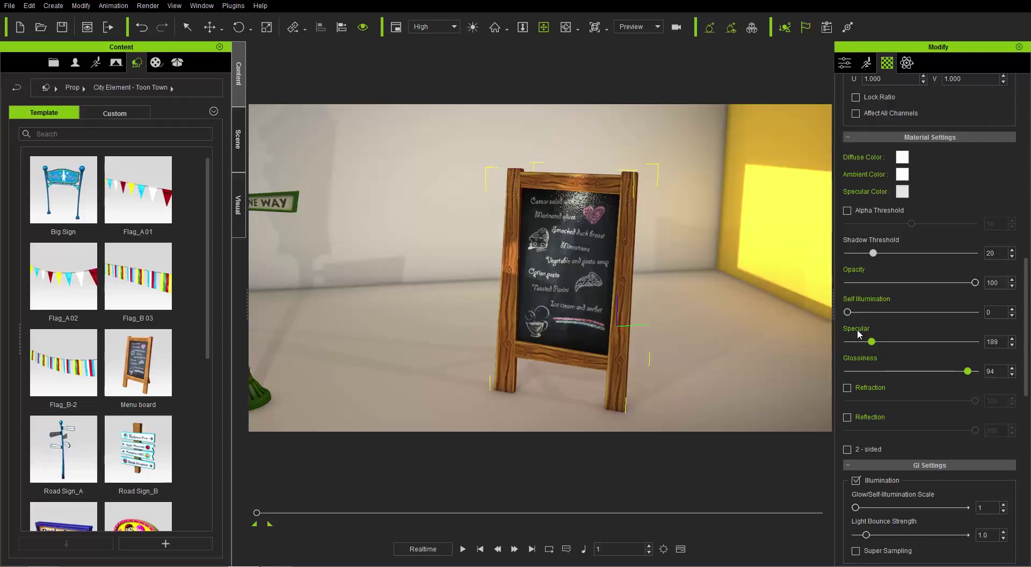
# Step: Set the menu board's specular to 0 and its glossiness to 11
pyautogui.moveTo(870, 342); pyautogui.dragTo(846, 342)
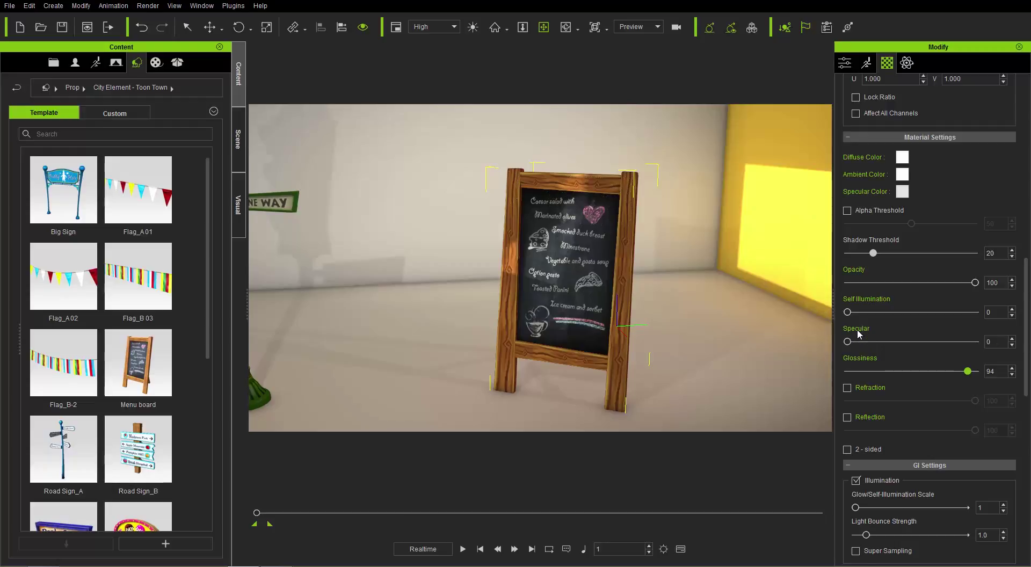
pyautogui.click(862, 371)
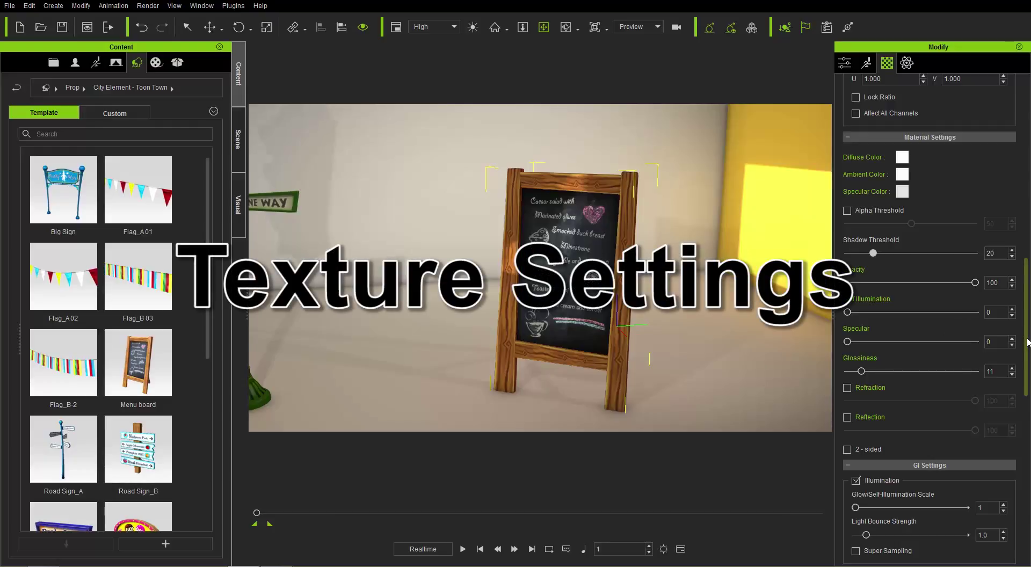
# Step: Examine the menu board's texture channels and strength setting, including the Bump channel
pyautogui.scroll(10, 1027, 341)
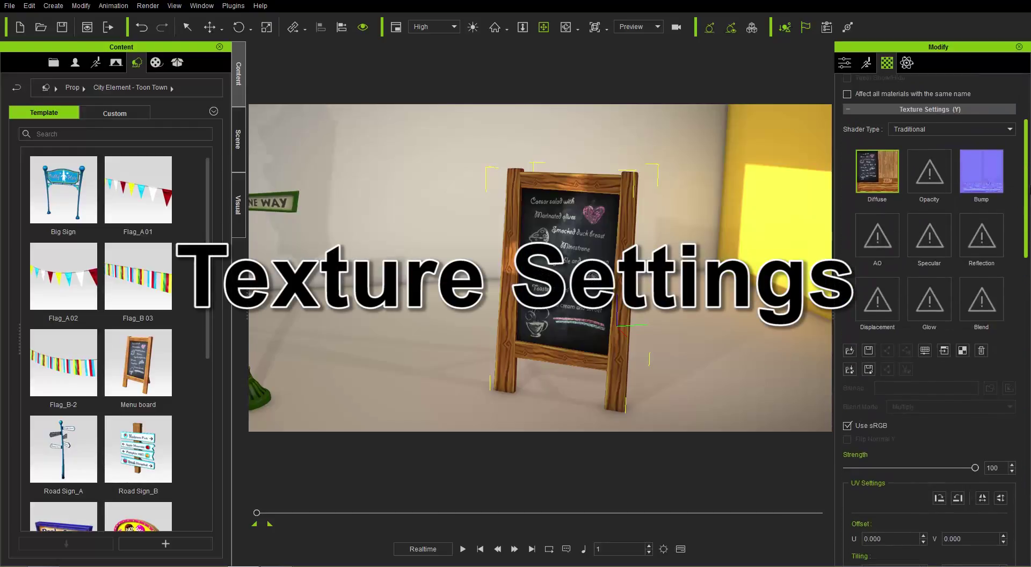
pyautogui.scroll(3, 1027, 342)
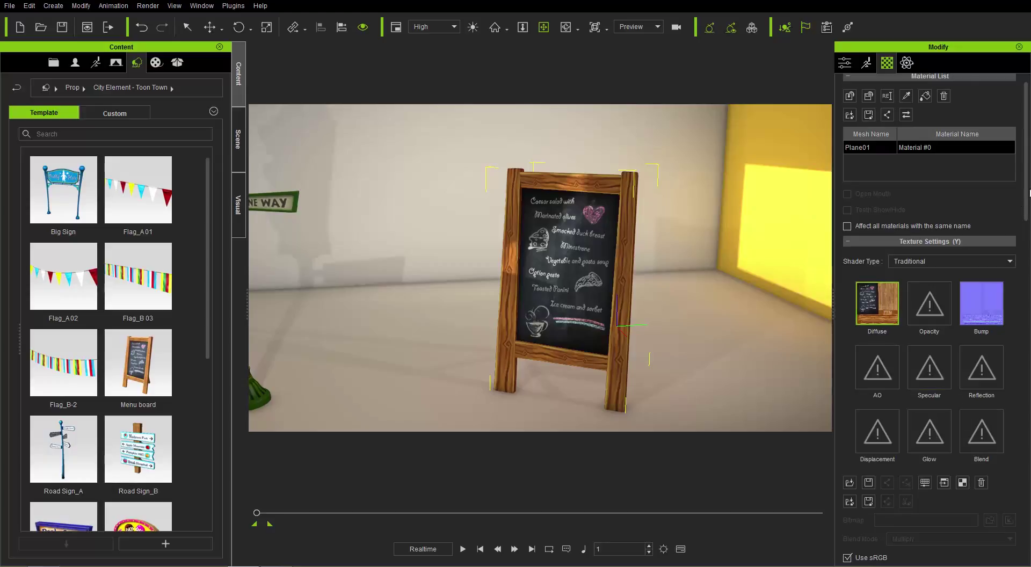
pyautogui.scroll(-3, 1025, 205)
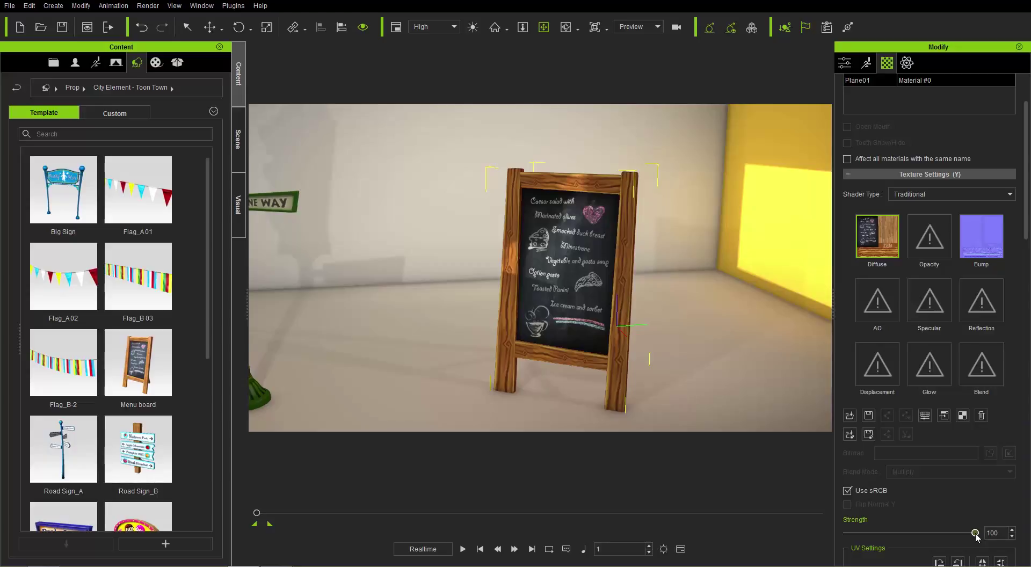
pyautogui.moveTo(976, 536)
pyautogui.mouseDown()
pyautogui.moveTo(841, 537)
pyautogui.moveTo(995, 536)
pyautogui.mouseUp()
pyautogui.click(990, 250)
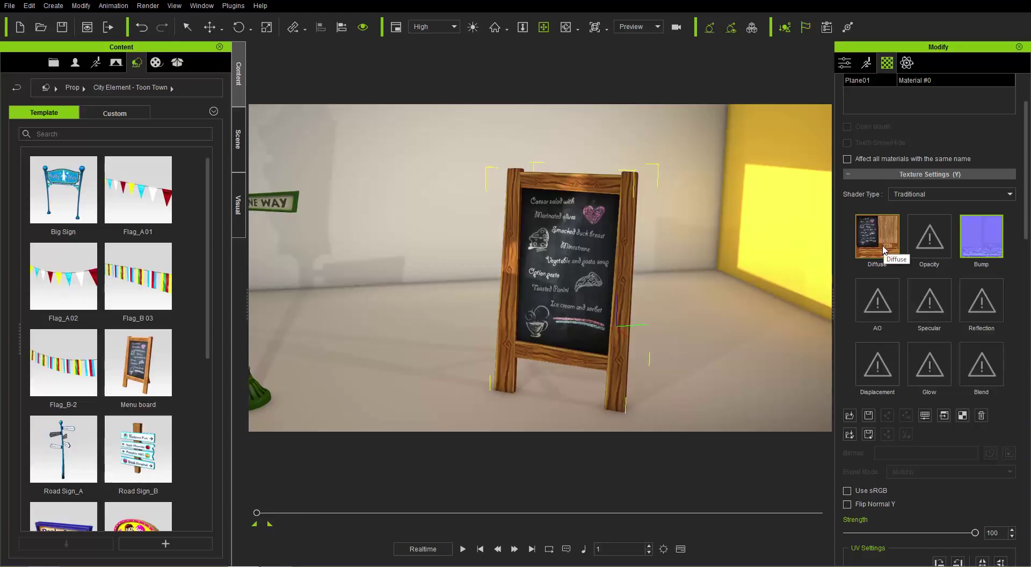
# Step: Try loading the Diffuse image file into the menu board's Diffuse channel twice, undoing it each time
pyautogui.click(883, 248)
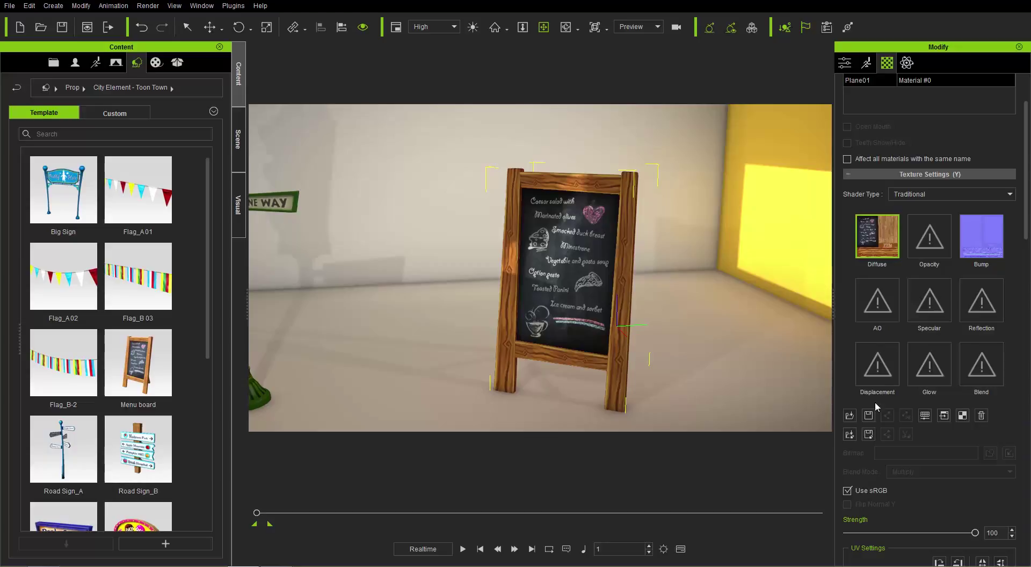
pyautogui.click(849, 417)
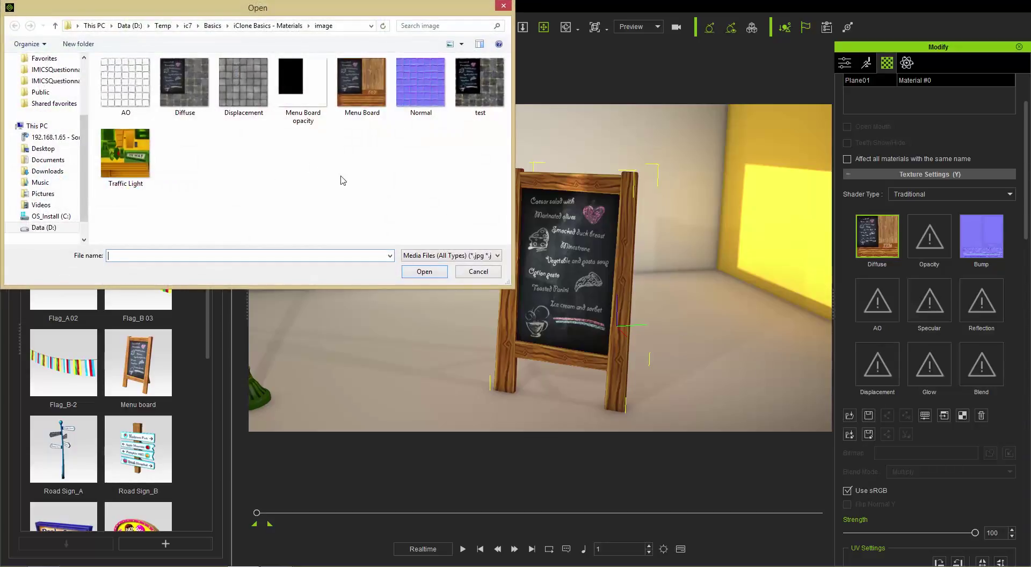
pyautogui.doubleClick(182, 81)
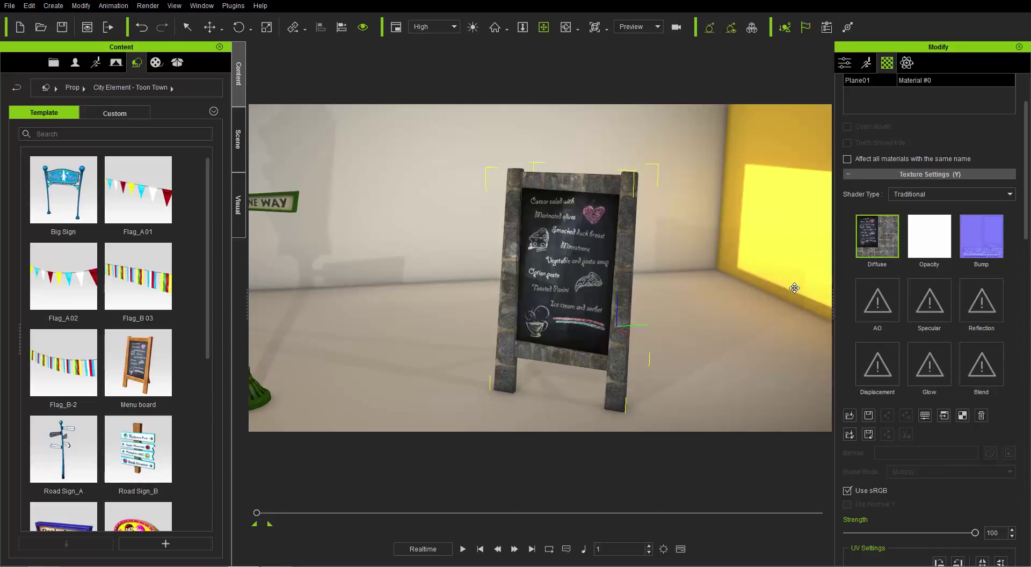
pyautogui.hotkey('ctrl', 'z')
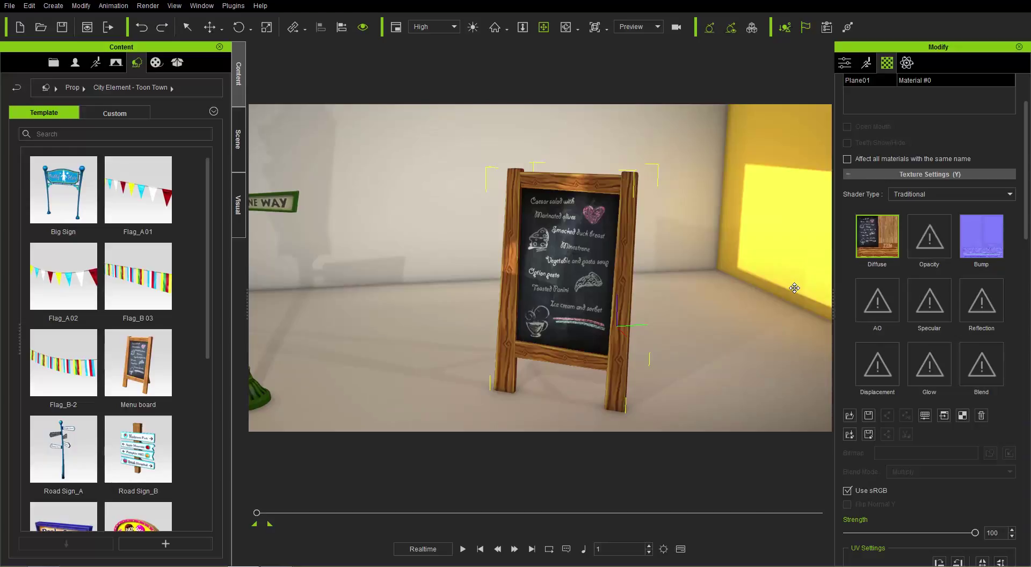
pyautogui.doubleClick(884, 239)
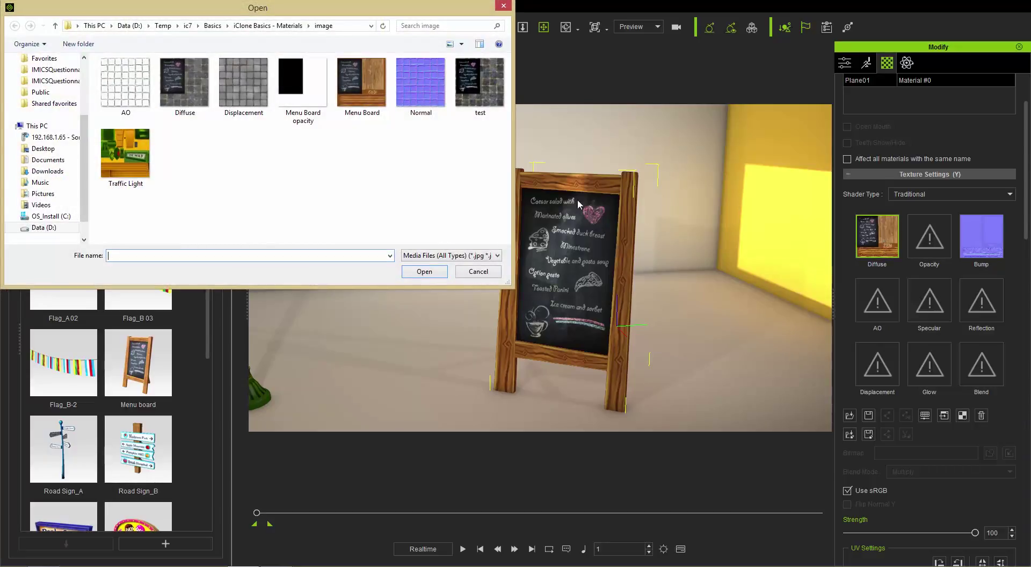
pyautogui.doubleClick(190, 82)
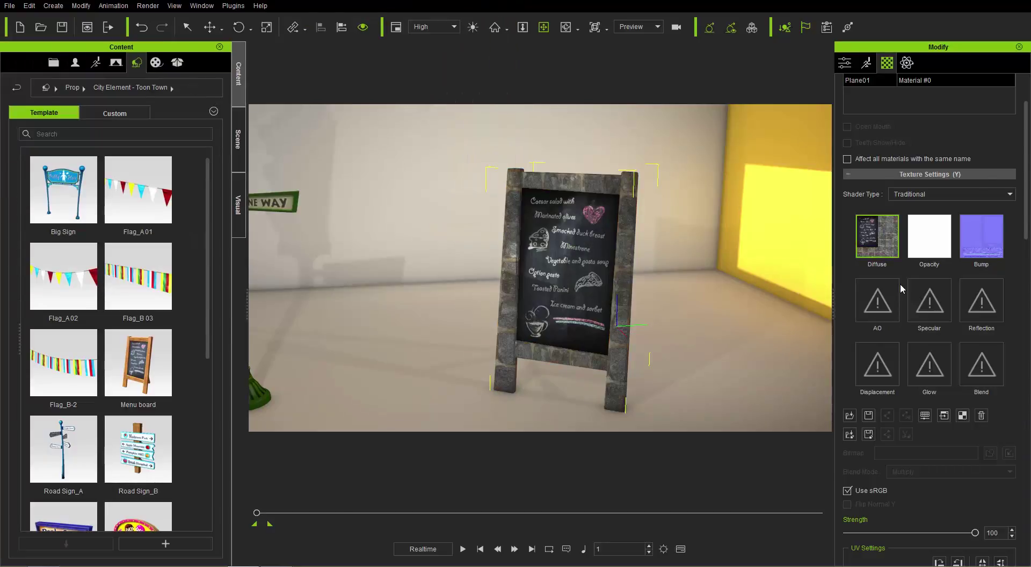
pyautogui.hotkey('ctrl', 'z')
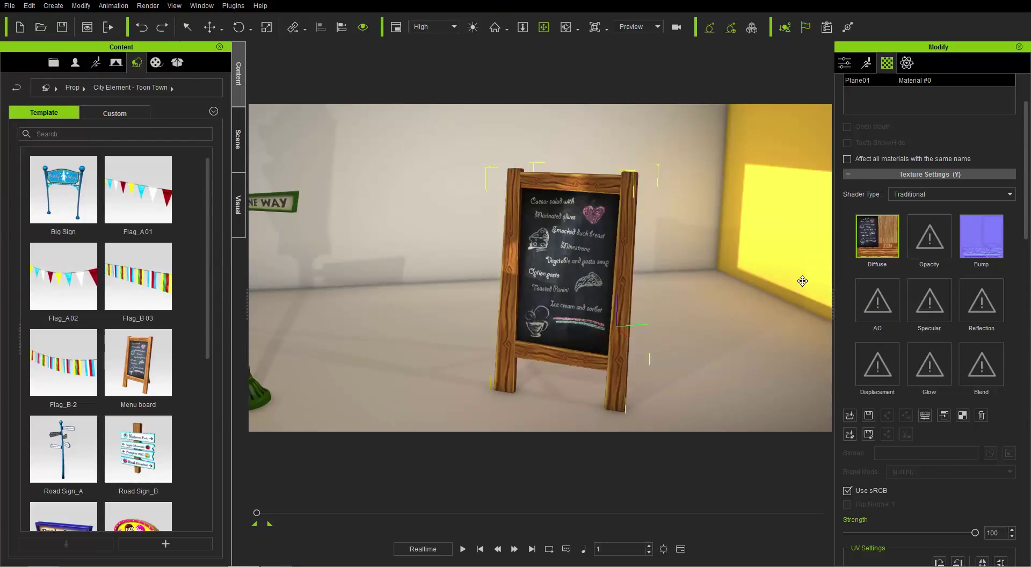
# Step: Switch to File Explorer, open the image folder, and apply the Diffuse image to the menu board's Diffuse channel in iClone
pyautogui.hotkey('alt', 'Tab')
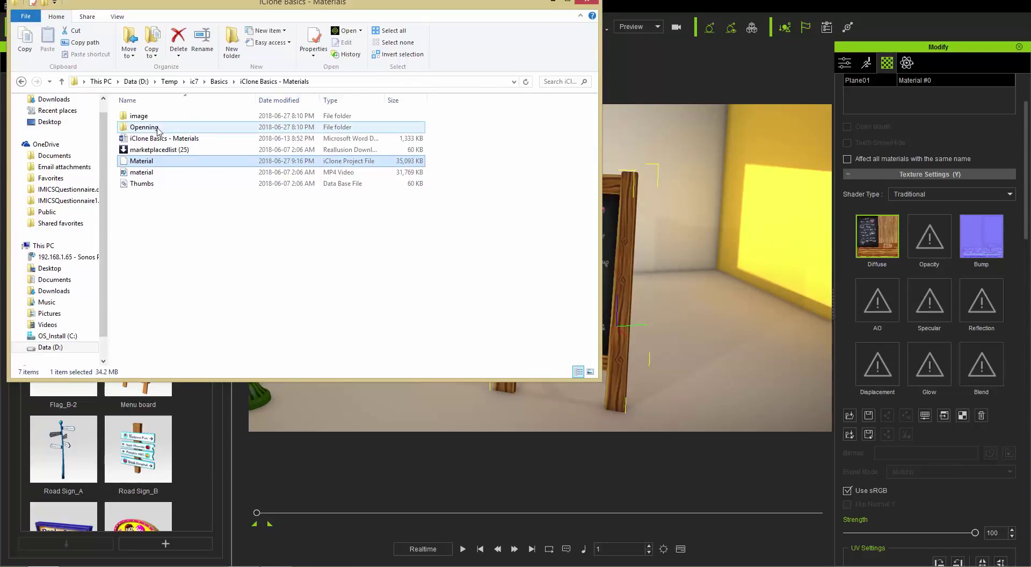
pyautogui.doubleClick(139, 115)
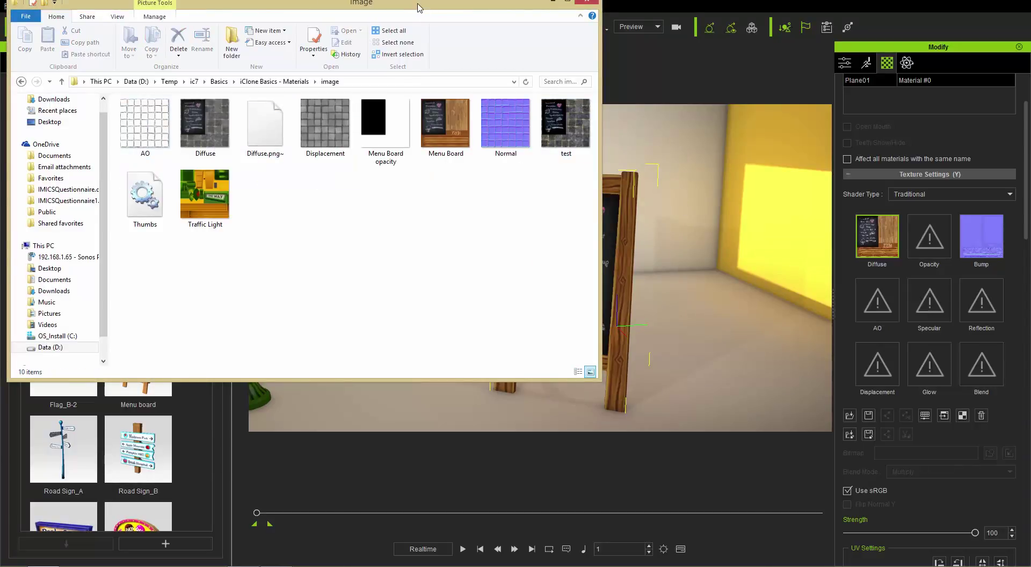
pyautogui.moveTo(418, 9); pyautogui.dragTo(482, 89)
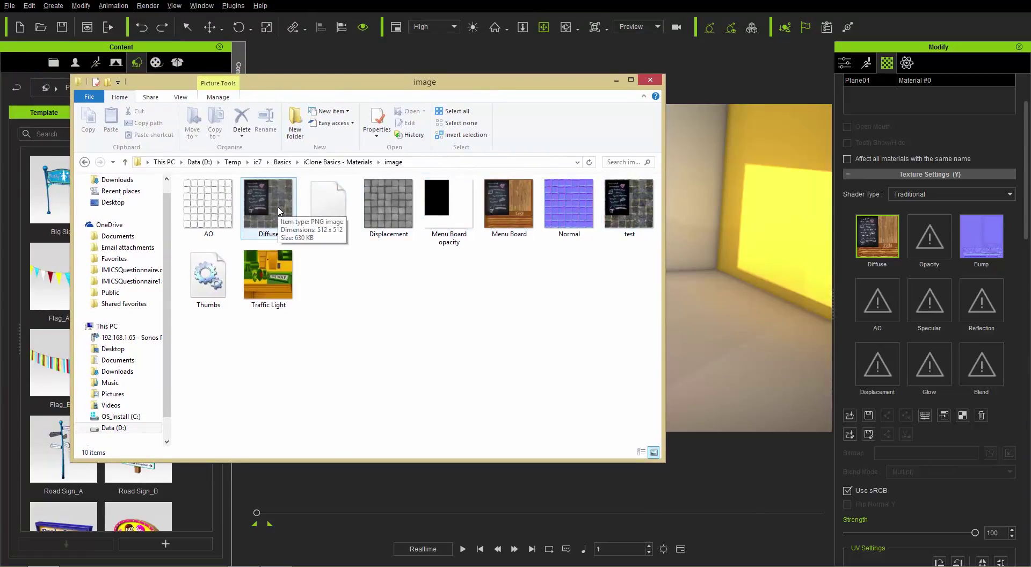
pyautogui.moveTo(272, 212); pyautogui.dragTo(881, 241)
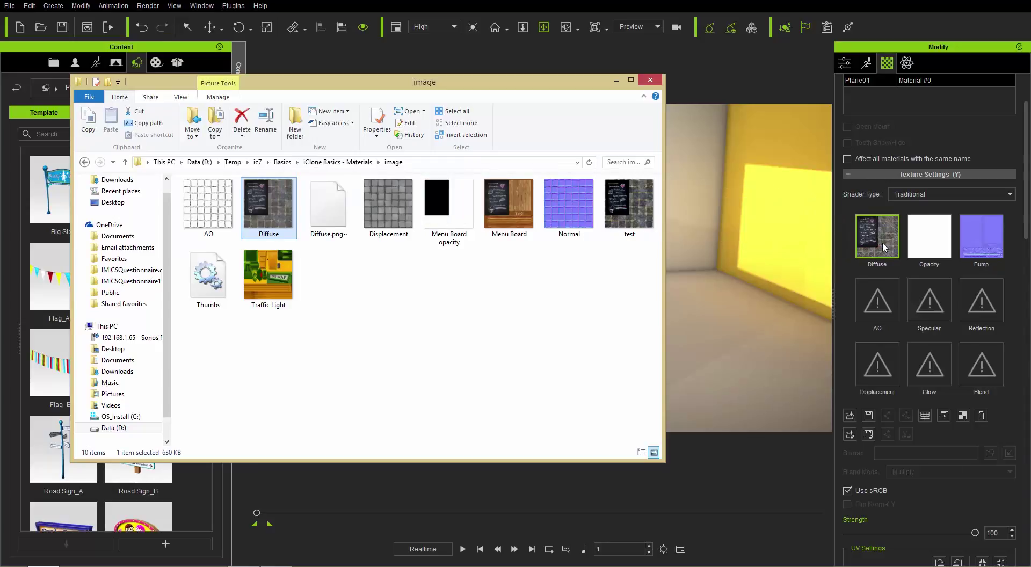
pyautogui.click(747, 6)
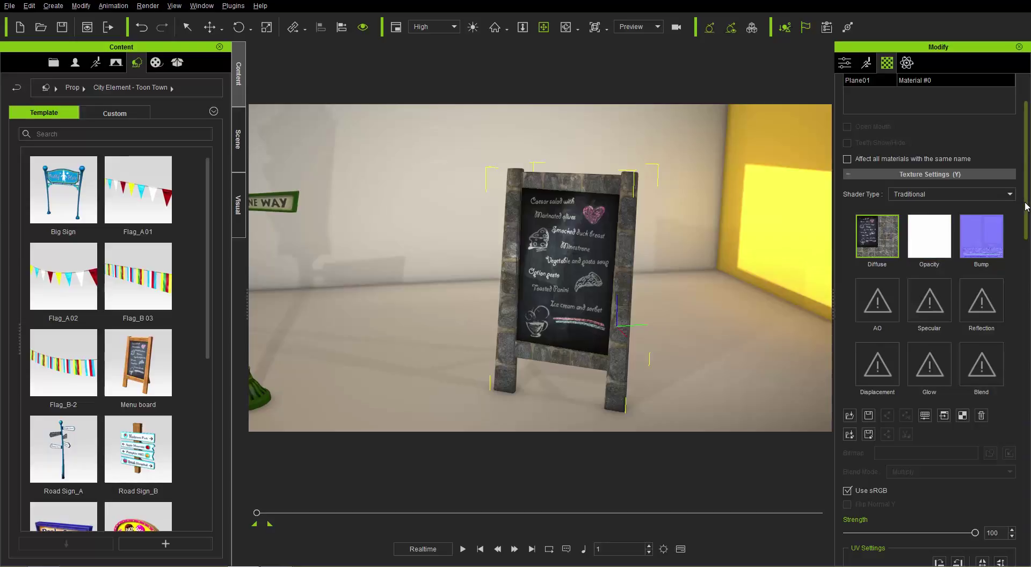
# Step: Preview the Diffuse and Menu Board opacity images for comparison, and load Menu Board opacity into the Opacity channel
pyautogui.moveTo(1026, 207); pyautogui.dragTo(1027, 210)
pyautogui.click(936, 230)
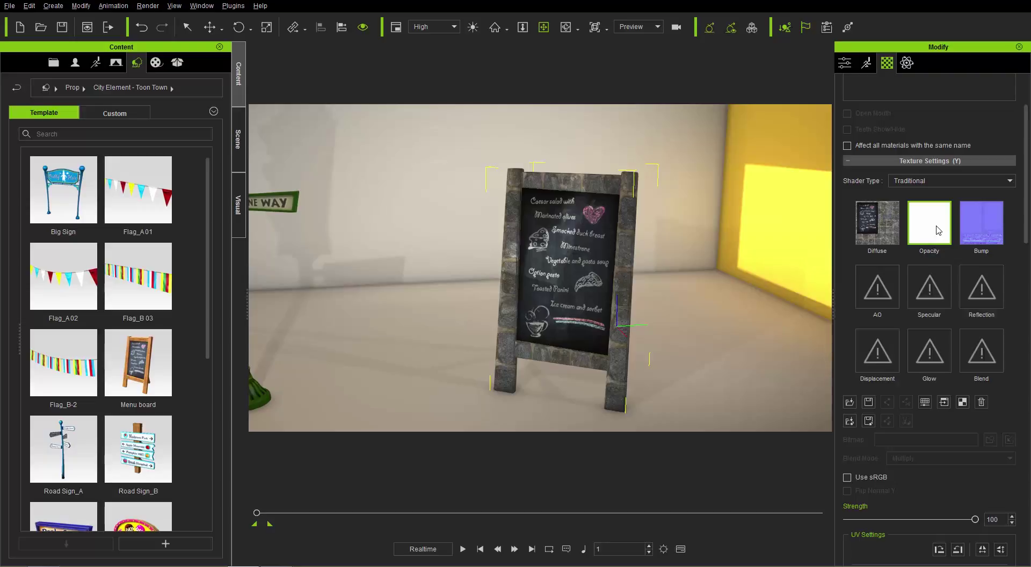
pyautogui.doubleClick(938, 230)
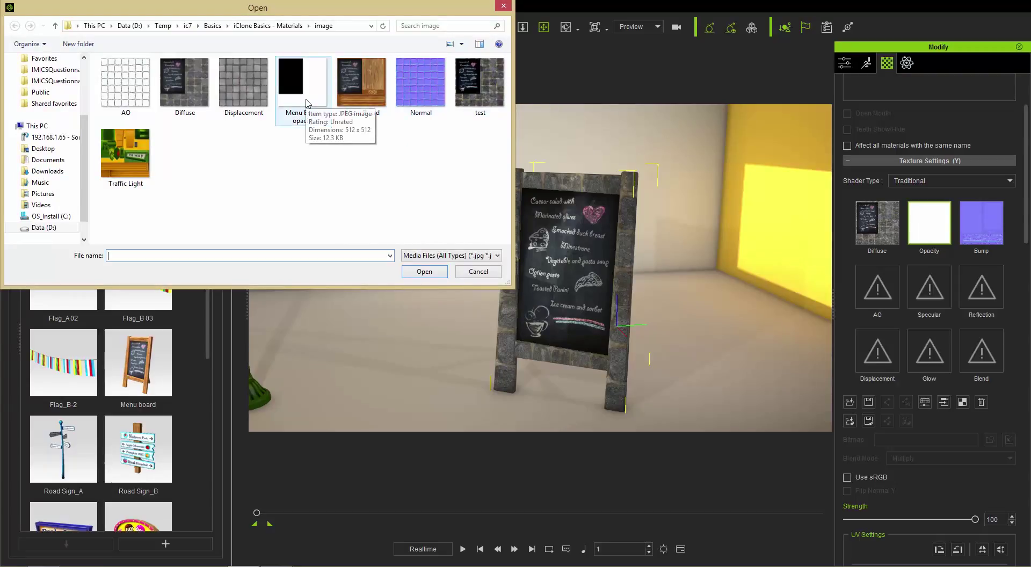
pyautogui.rightClick(181, 93)
pyautogui.click(226, 163)
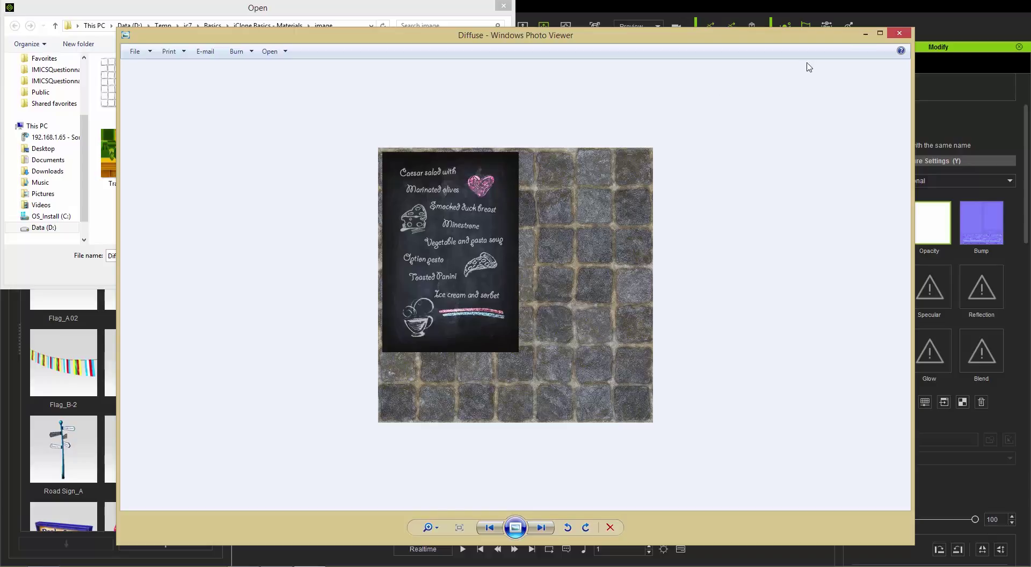
pyautogui.click(542, 527)
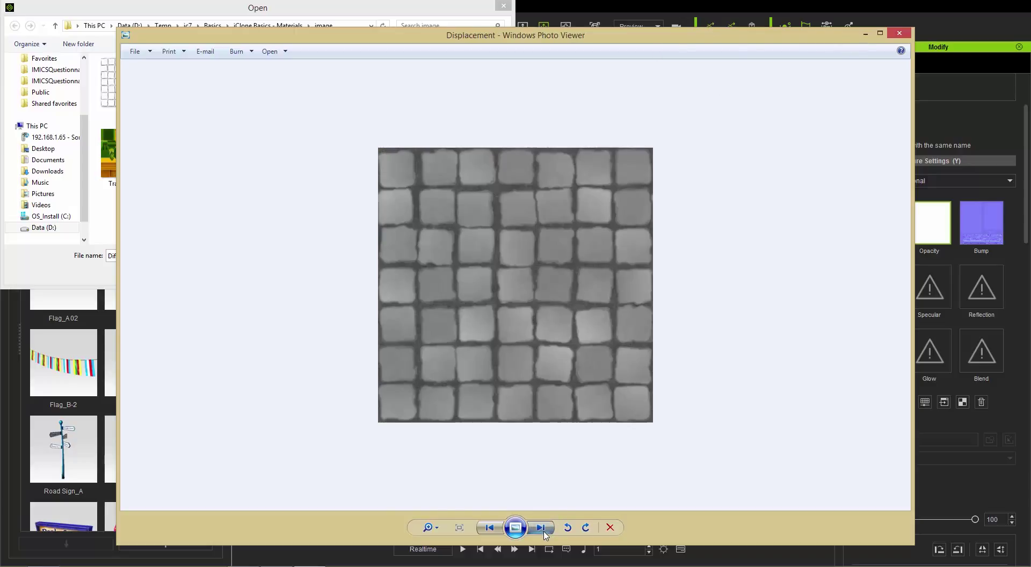
pyautogui.click(542, 527)
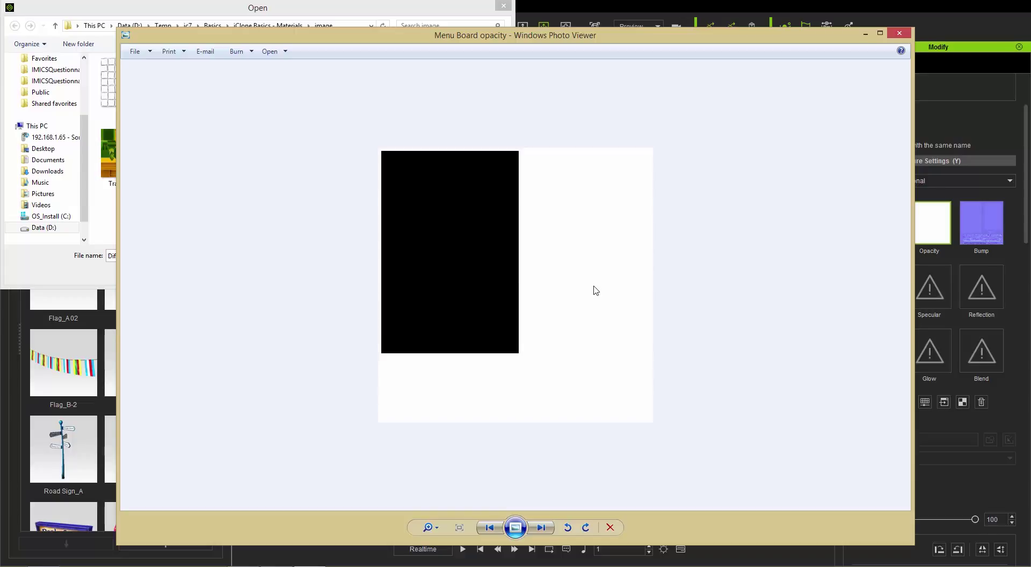
pyautogui.click(905, 34)
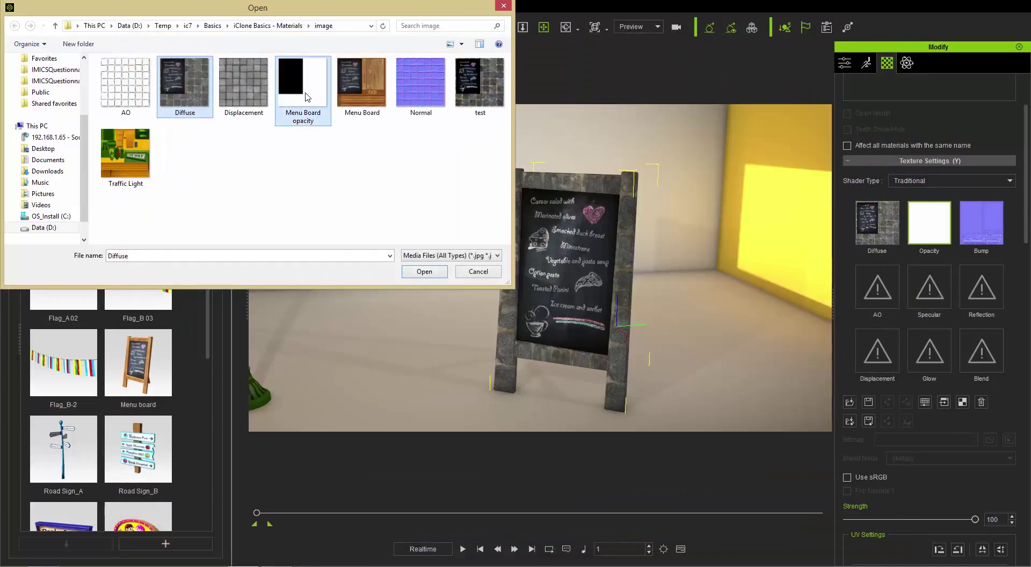
pyautogui.doubleClick(307, 97)
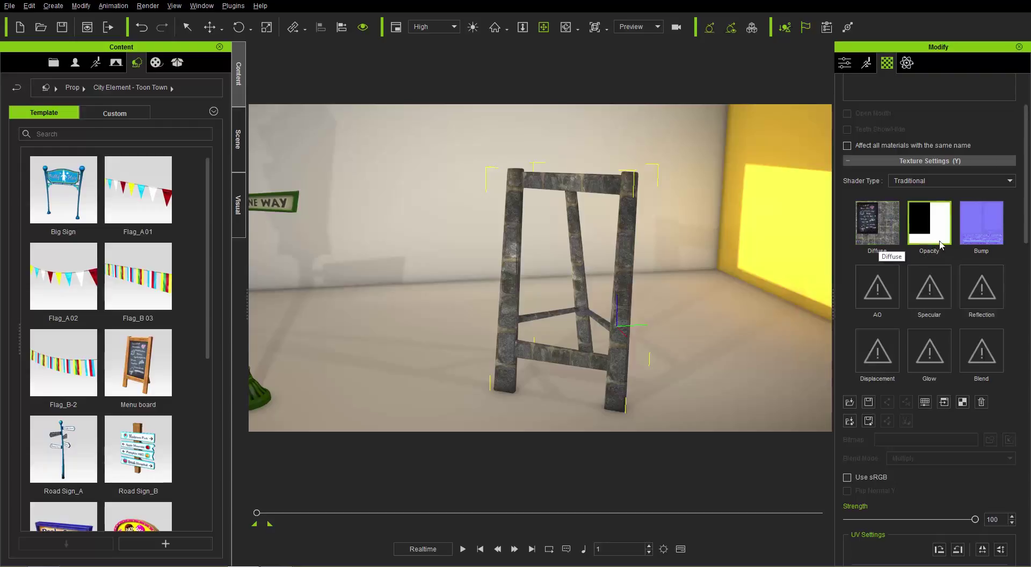
# Step: Lower the menu board's Opacity map strength to 50 and then 0, and remove the map from the Opacity channel
pyautogui.click(926, 233)
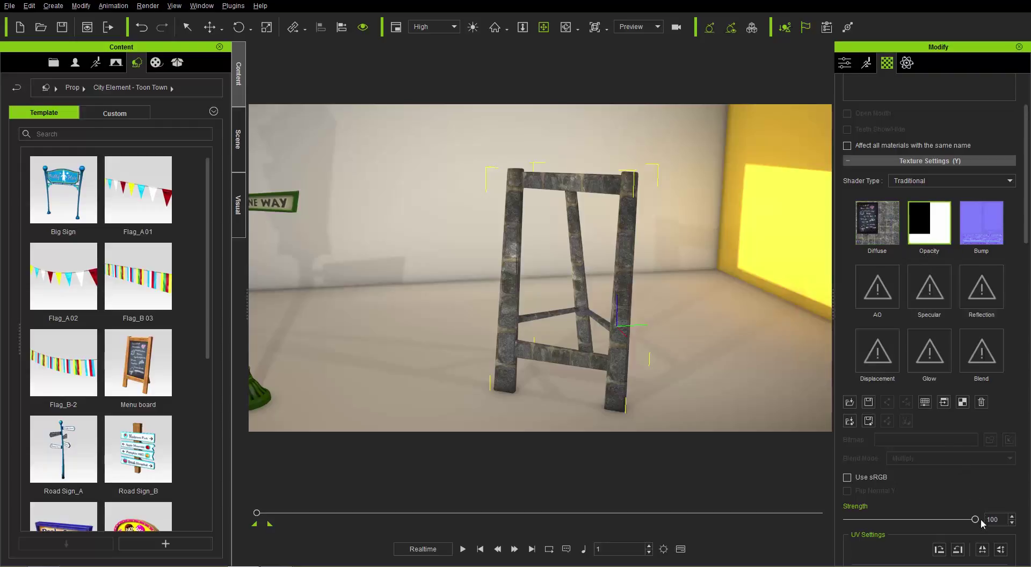
pyautogui.moveTo(975, 520); pyautogui.dragTo(911, 525)
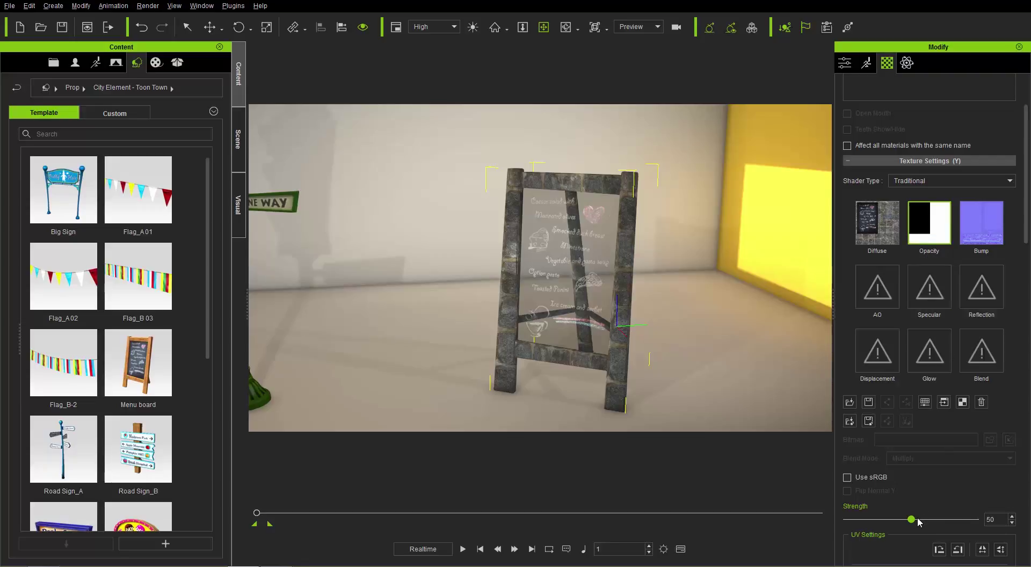
pyautogui.moveTo(921, 524); pyautogui.dragTo(826, 522)
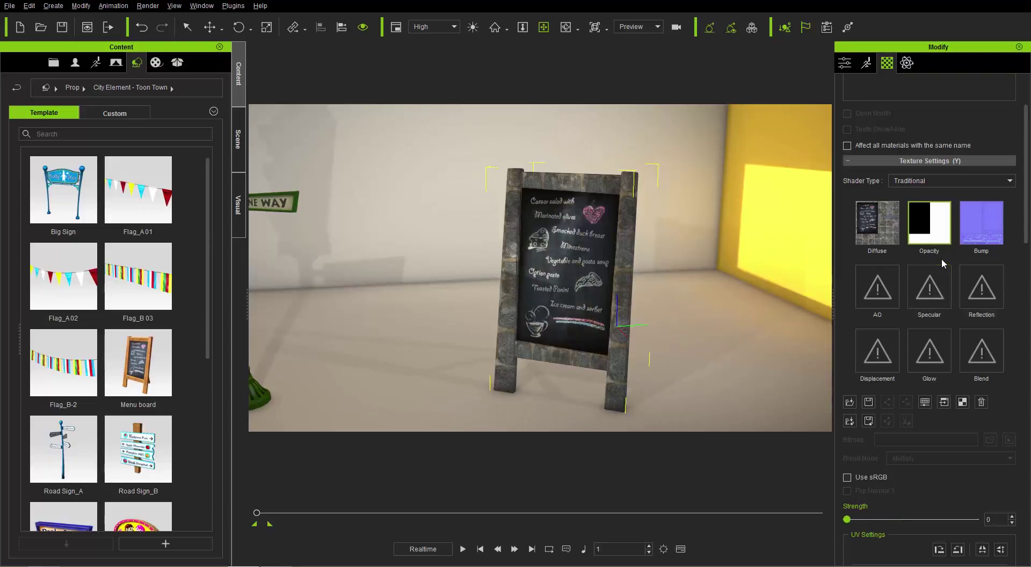
pyautogui.click(981, 403)
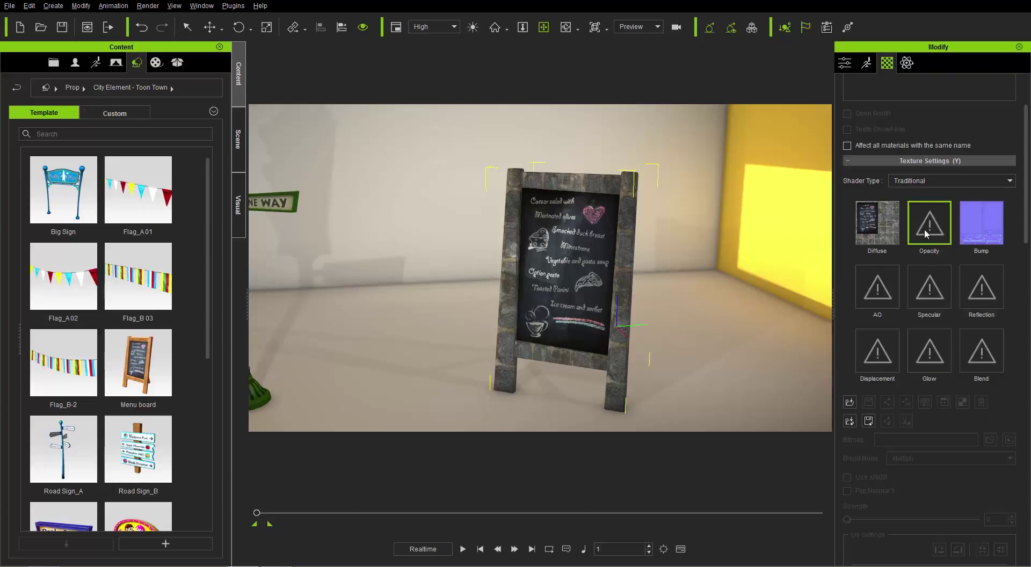
# Step: Adjust the Diffuse map's colors with a contrast of 47, a hue of 69 and a saturation of -18
pyautogui.click(880, 228)
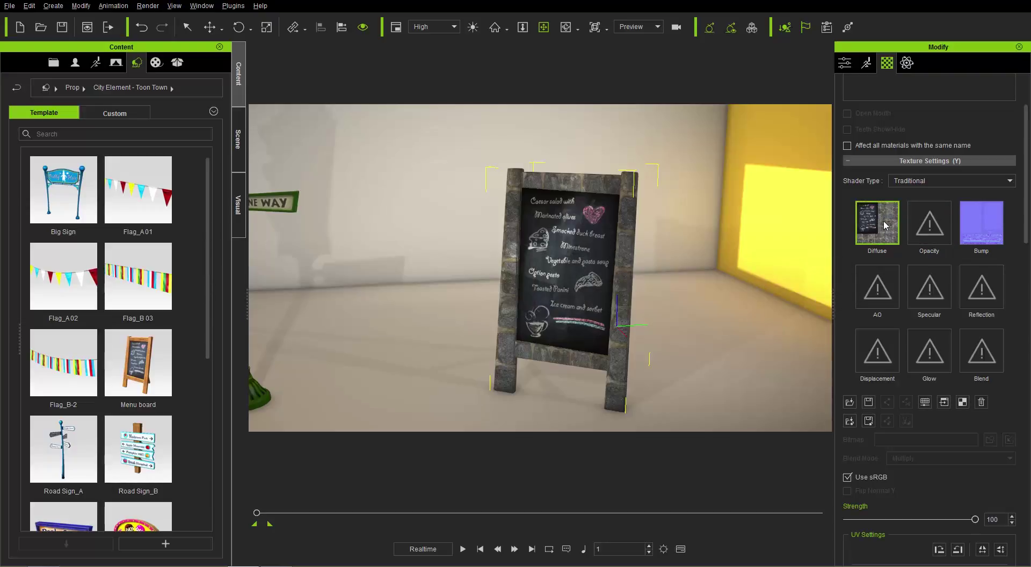
pyautogui.click(925, 404)
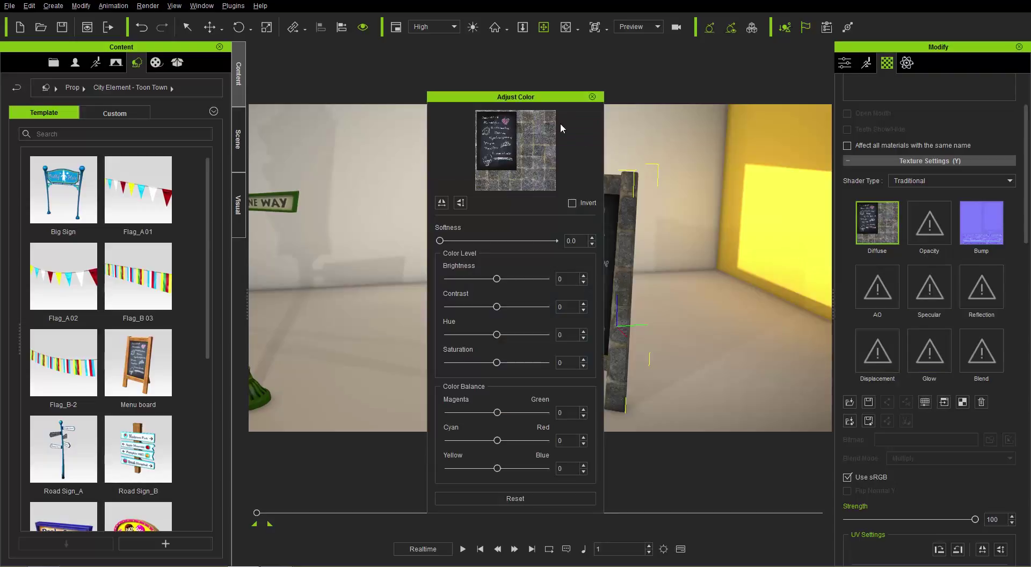
pyautogui.moveTo(545, 96); pyautogui.dragTo(390, 73)
pyautogui.scroll(5, 602, 275)
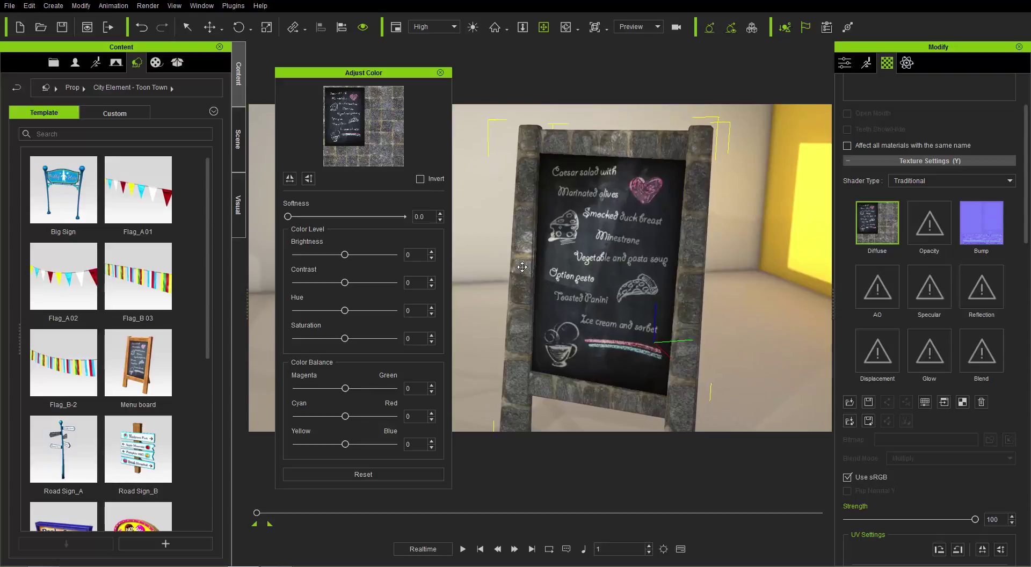
pyautogui.moveTo(346, 257)
pyautogui.mouseDown()
pyautogui.moveTo(366, 255)
pyautogui.moveTo(311, 257)
pyautogui.moveTo(347, 259)
pyautogui.mouseUp()
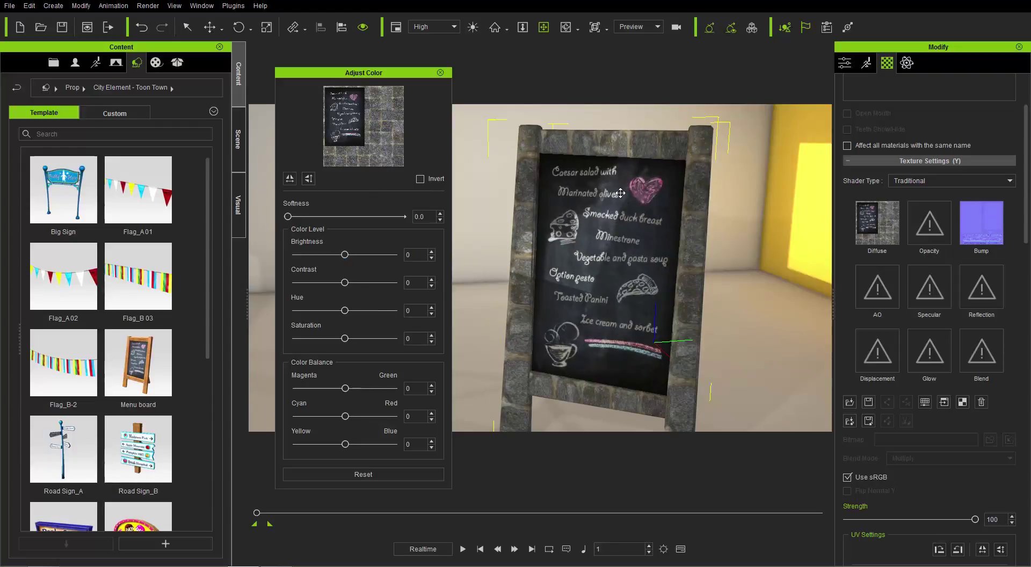
pyautogui.moveTo(345, 283); pyautogui.dragTo(317, 321)
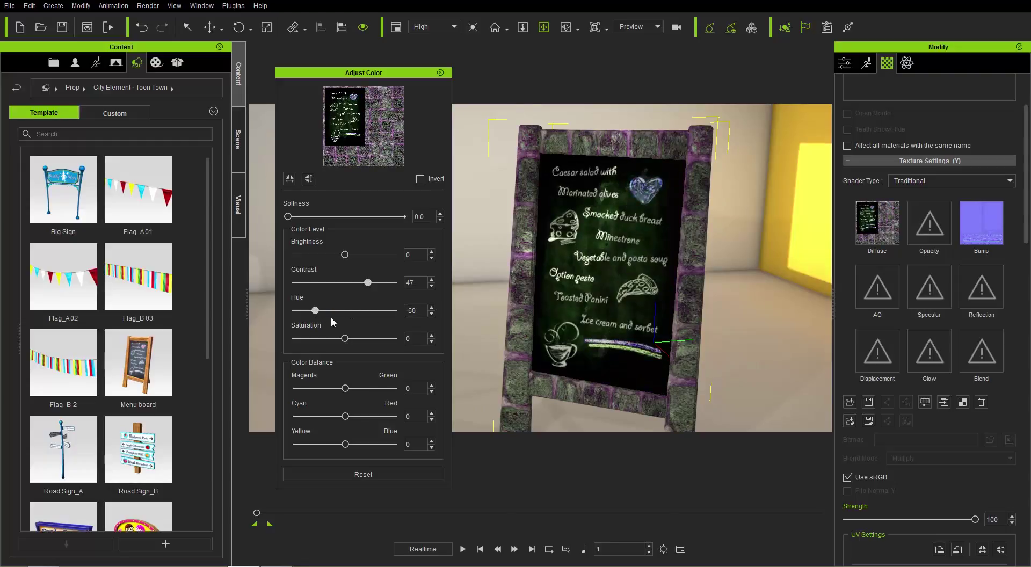
pyautogui.moveTo(349, 310); pyautogui.dragTo(379, 310)
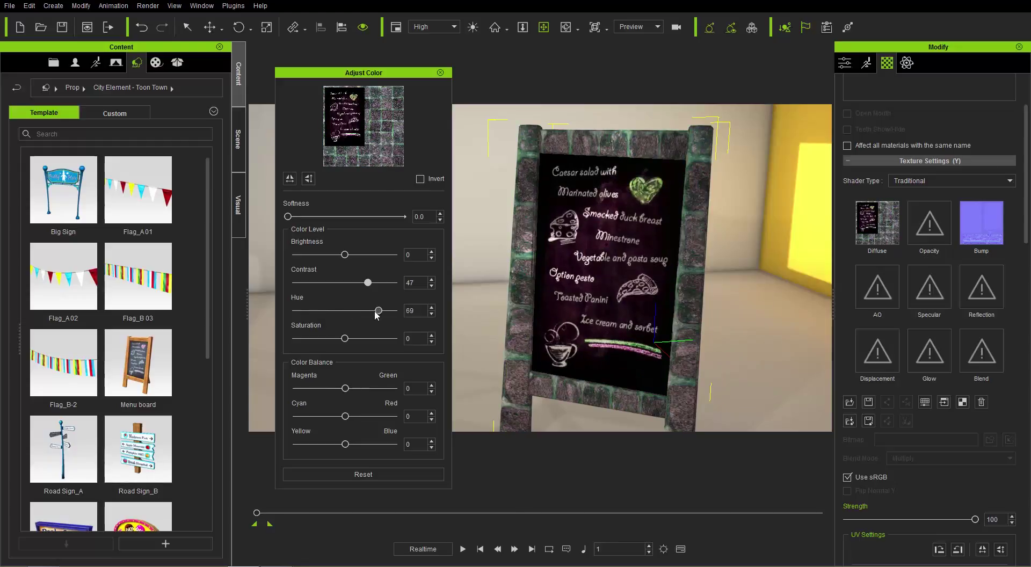
pyautogui.moveTo(344, 338)
pyautogui.mouseDown()
pyautogui.moveTo(357, 338)
pyautogui.moveTo(337, 339)
pyautogui.mouseUp()
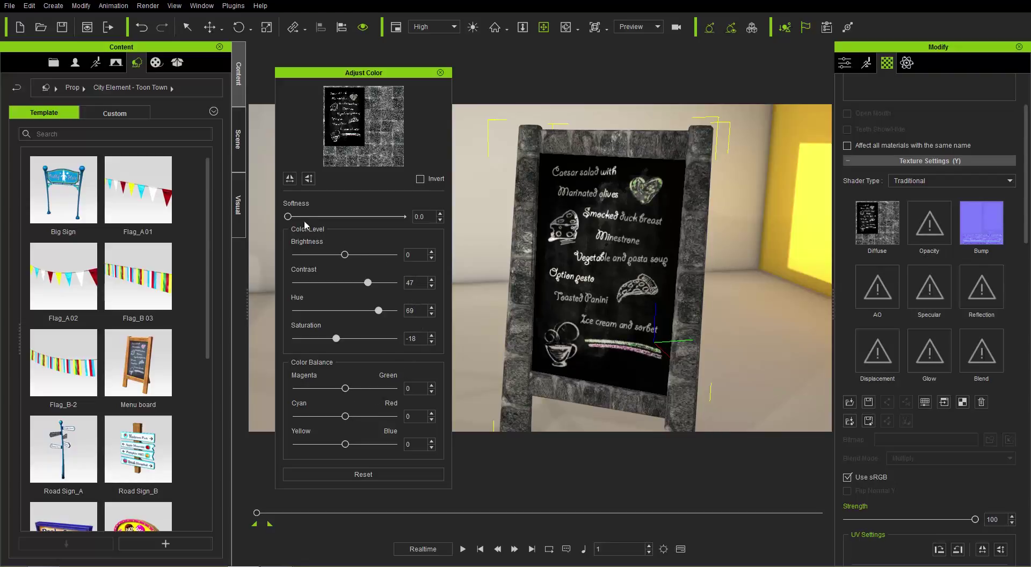
# Step: Try a softness of 6.4 on the Diffuse map, then return its softness, contrast, hue and saturation to 0
pyautogui.moveTo(288, 217); pyautogui.dragTo(361, 217)
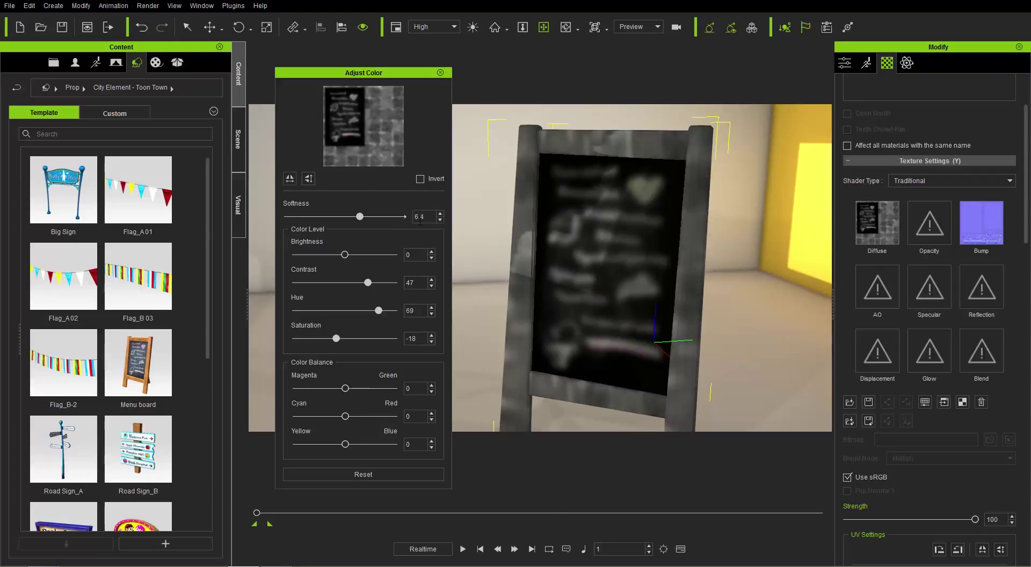
pyautogui.moveTo(359, 216); pyautogui.dragTo(262, 222)
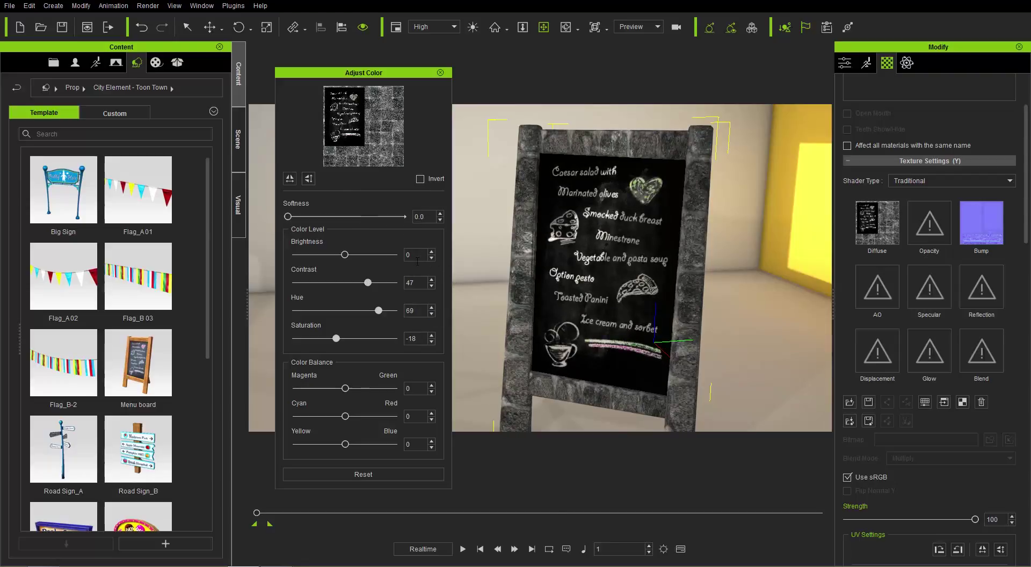
pyautogui.doubleClick(400, 282)
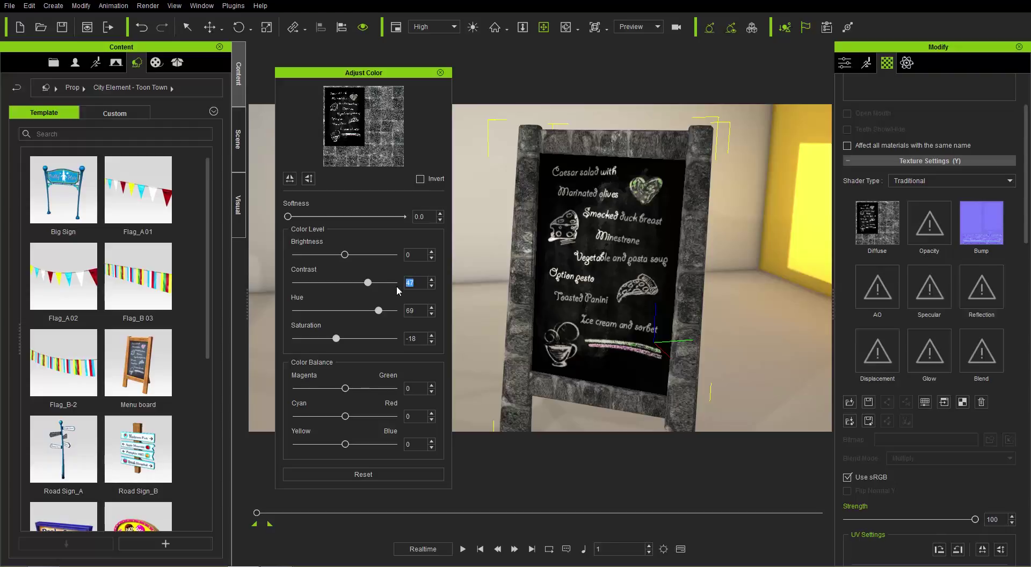
pyautogui.doubleClick(402, 313)
pyautogui.write('0')
pyautogui.press('Return')
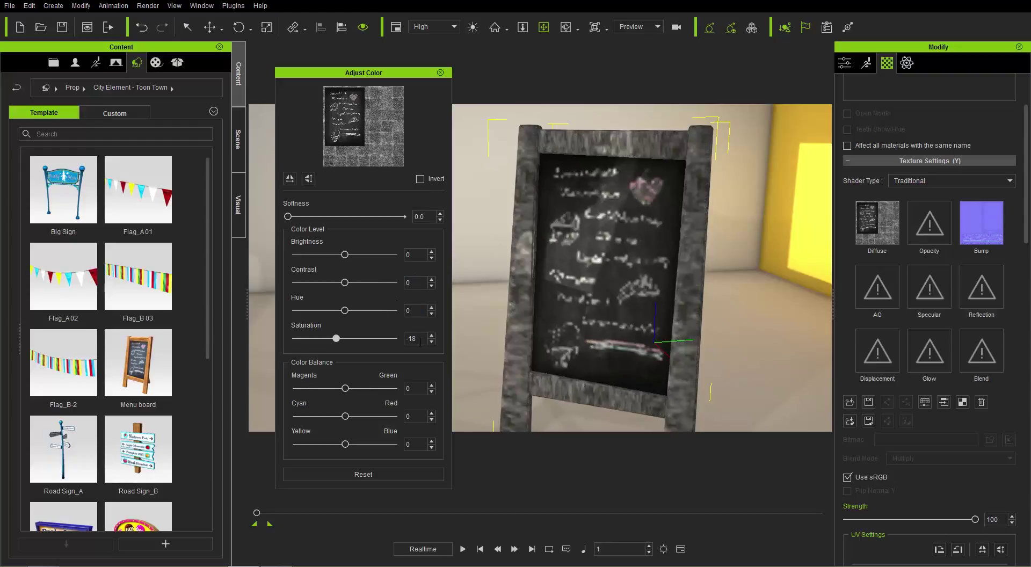
pyautogui.doubleClick(410, 338)
pyautogui.write('0')
pyautogui.press('Return')
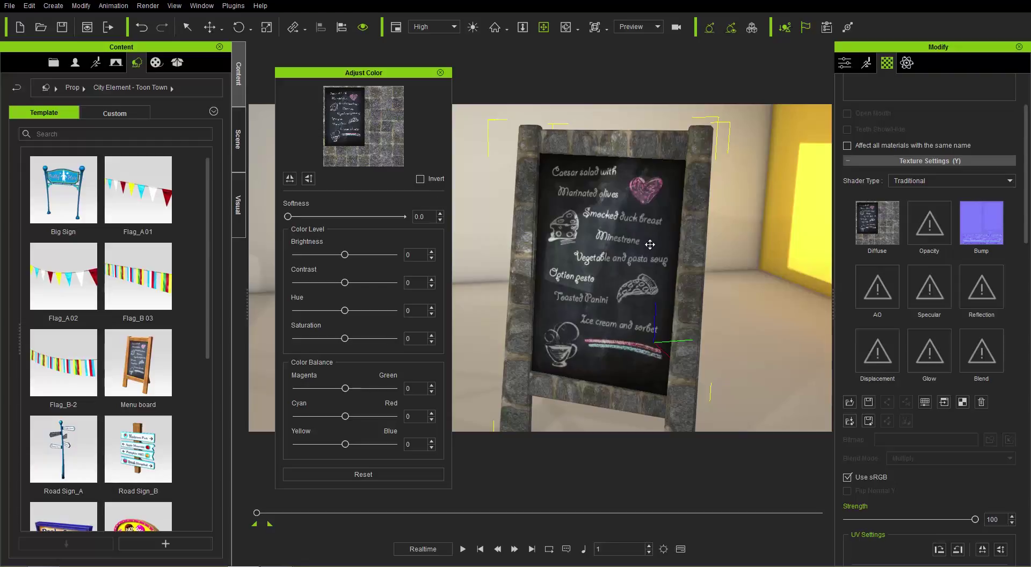
pyautogui.click(876, 239)
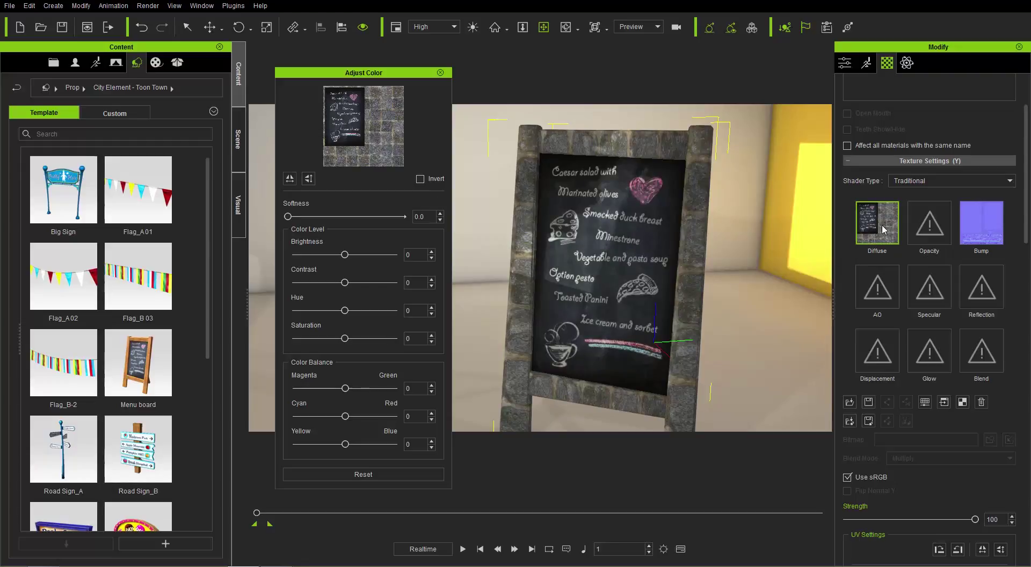
pyautogui.click(440, 73)
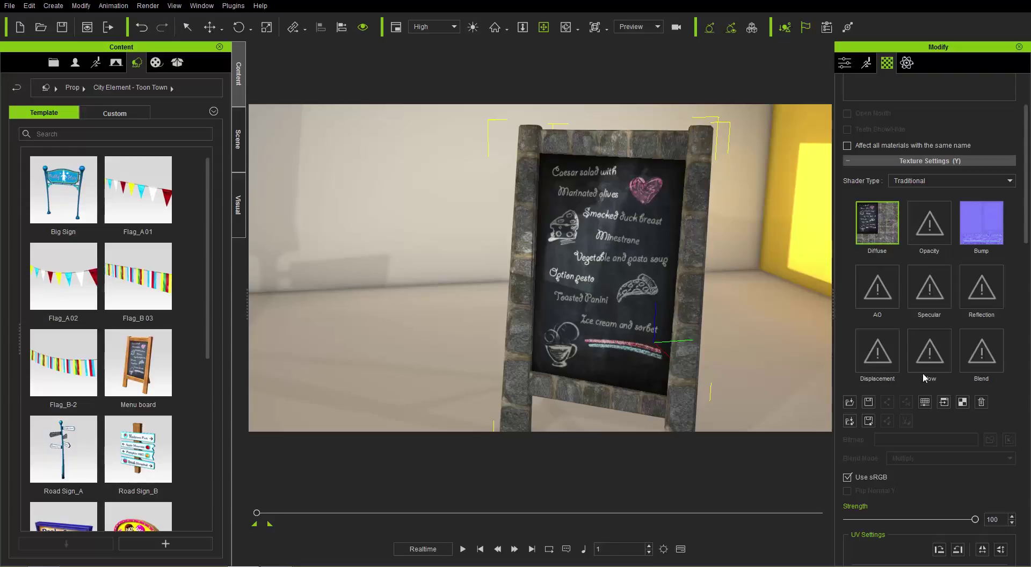
# Step: Set the Diffuse map's contrast to 20 and save the texture as a PNG named high contrast in the image folder
pyautogui.click(925, 402)
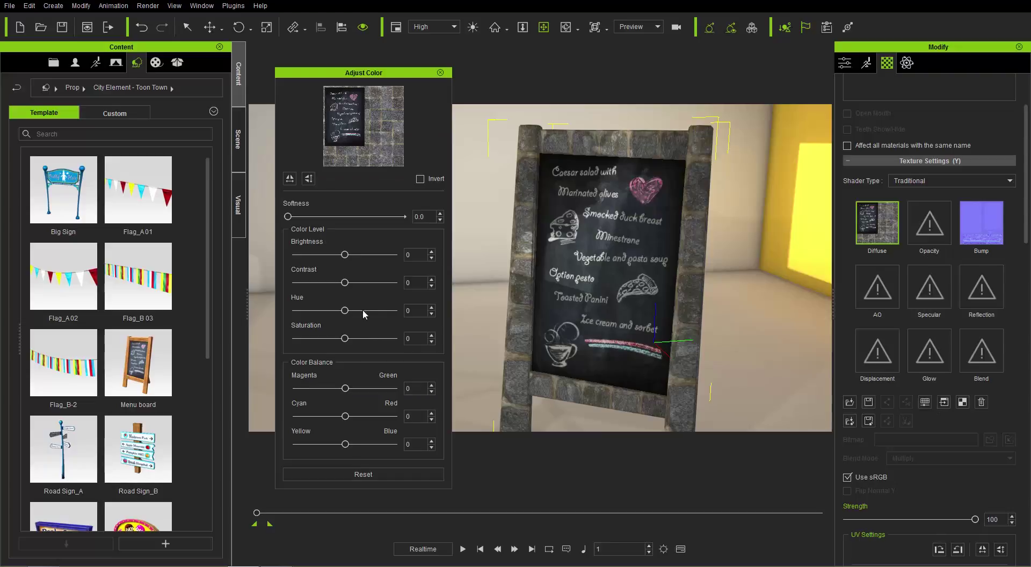
pyautogui.moveTo(344, 283); pyautogui.dragTo(357, 279)
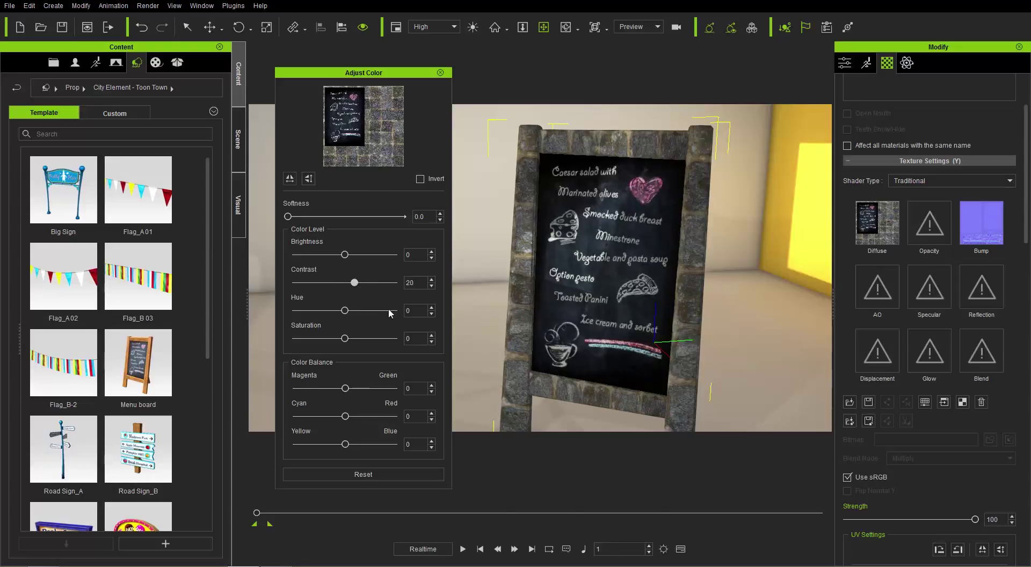
pyautogui.click(441, 73)
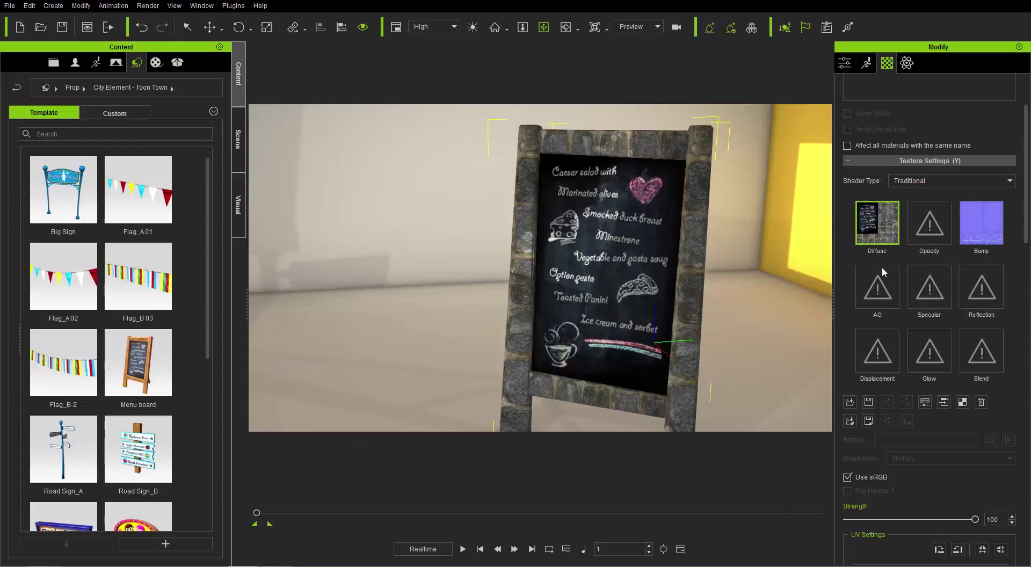
pyautogui.click(868, 403)
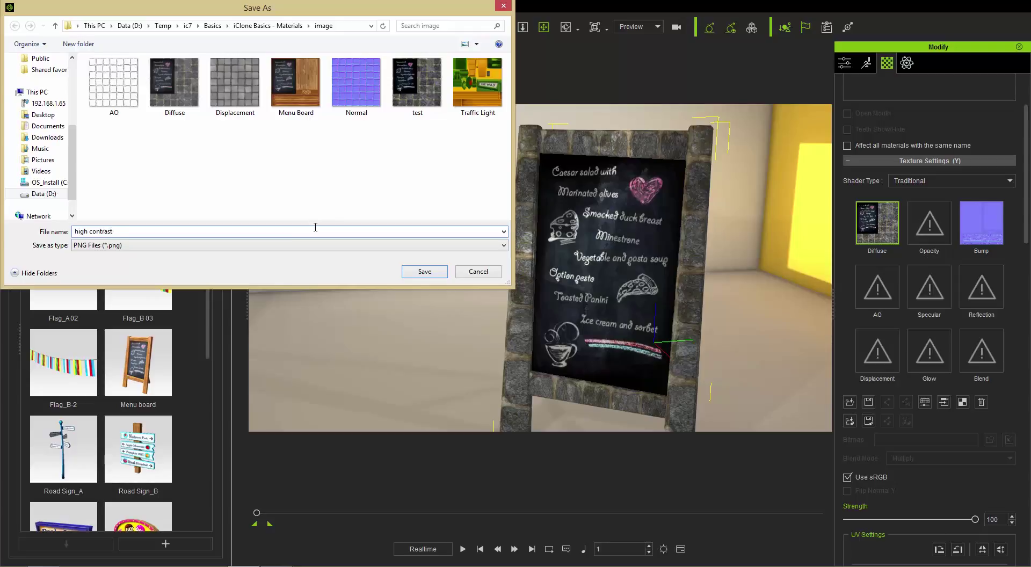
pyautogui.press('Return')
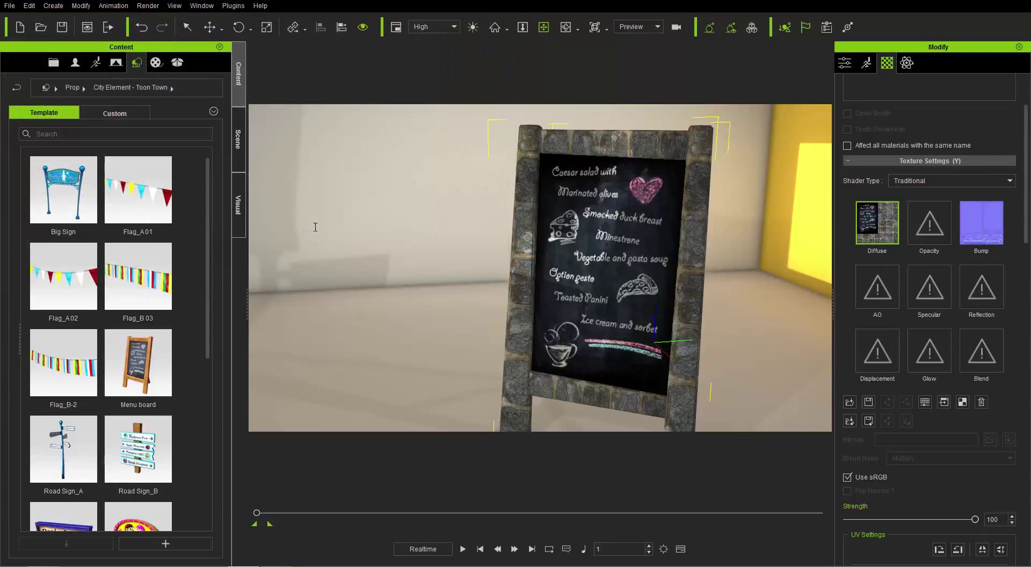
# Step: Reset the Diffuse map's contrast to 0 and load the saved high contrast image into the Diffuse channel
pyautogui.click(925, 401)
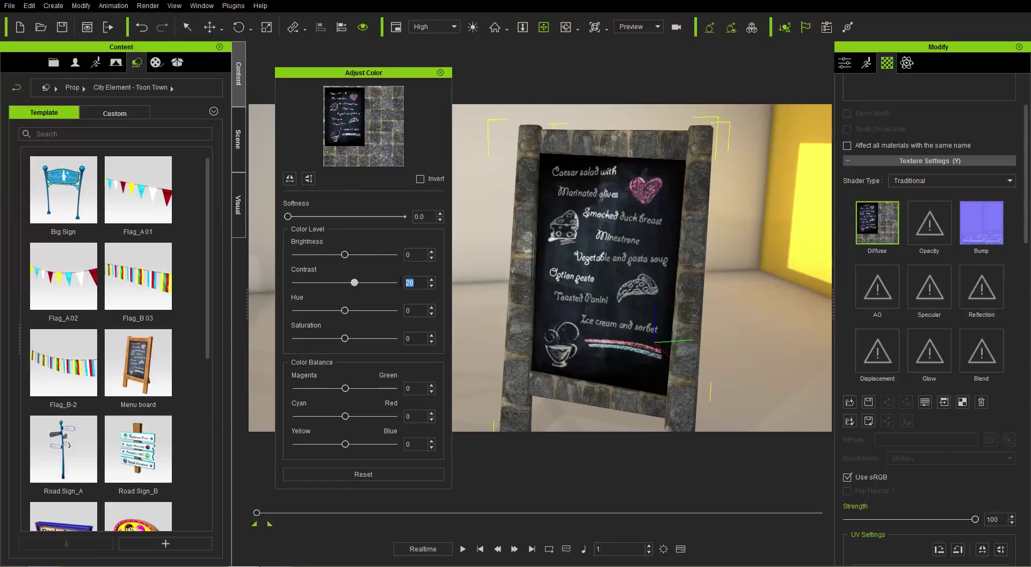
pyautogui.press('Return')
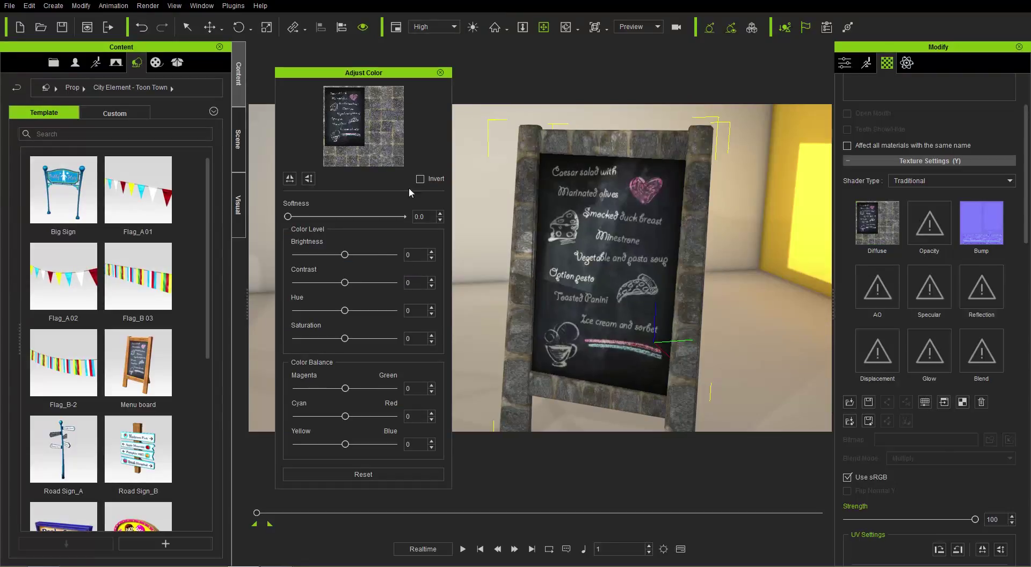
pyautogui.click(441, 73)
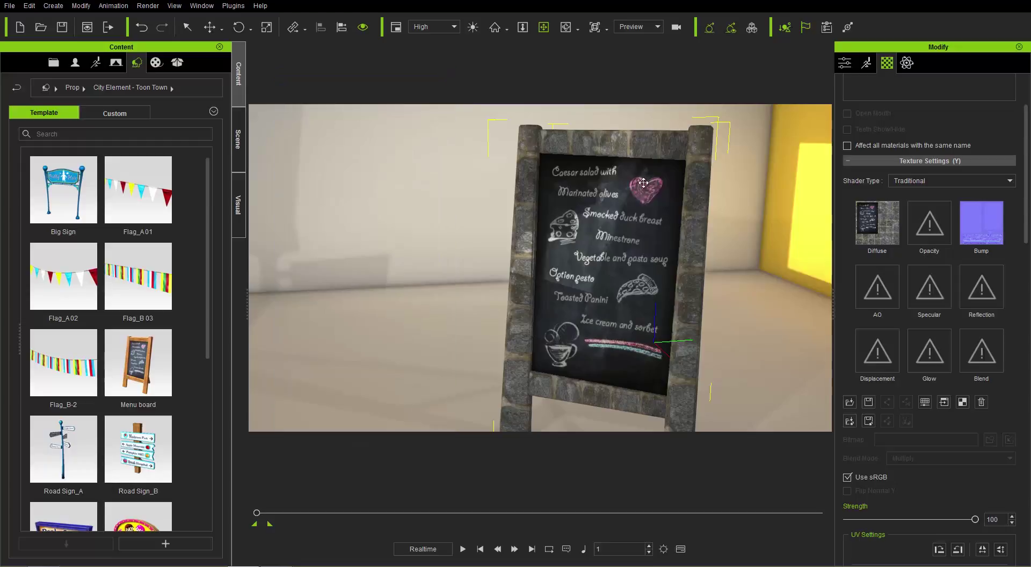
pyautogui.doubleClick(885, 231)
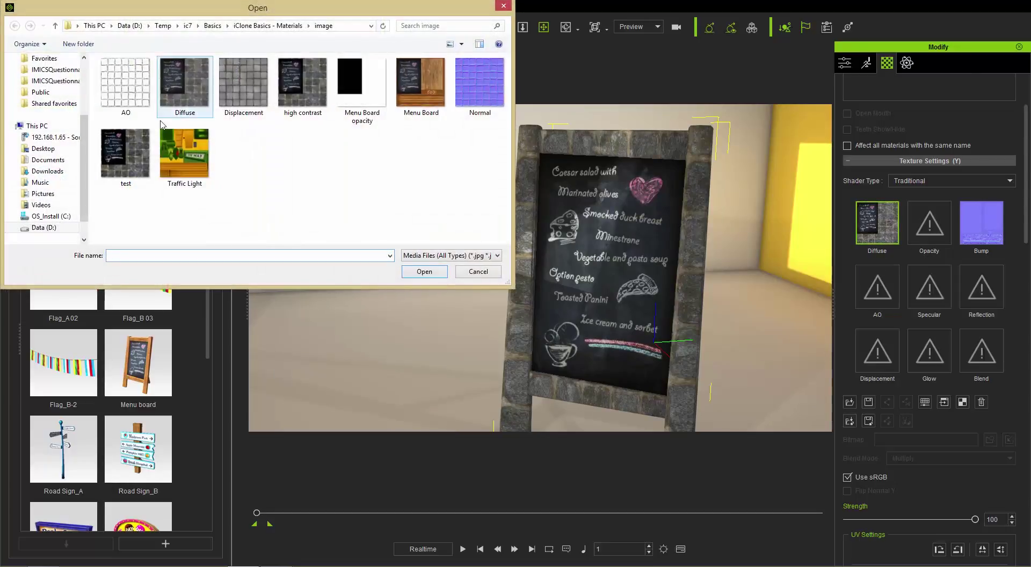
pyautogui.click(308, 92)
pyautogui.doubleClick(308, 91)
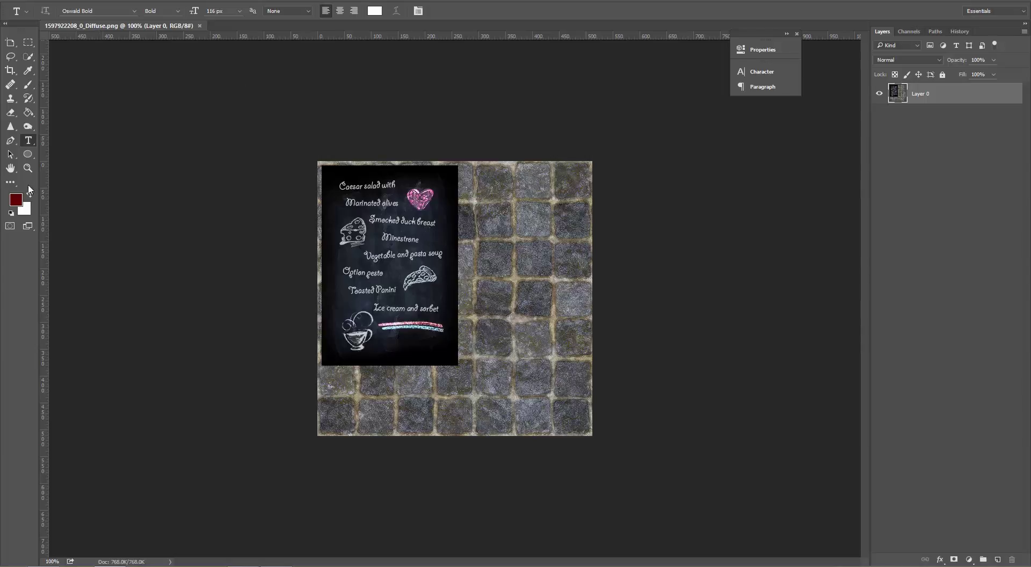
# Step: In Photoshop, select the Brush tool with the 134 px grass-shaped brush preset for the open Diffuse texture
pyautogui.click(28, 85)
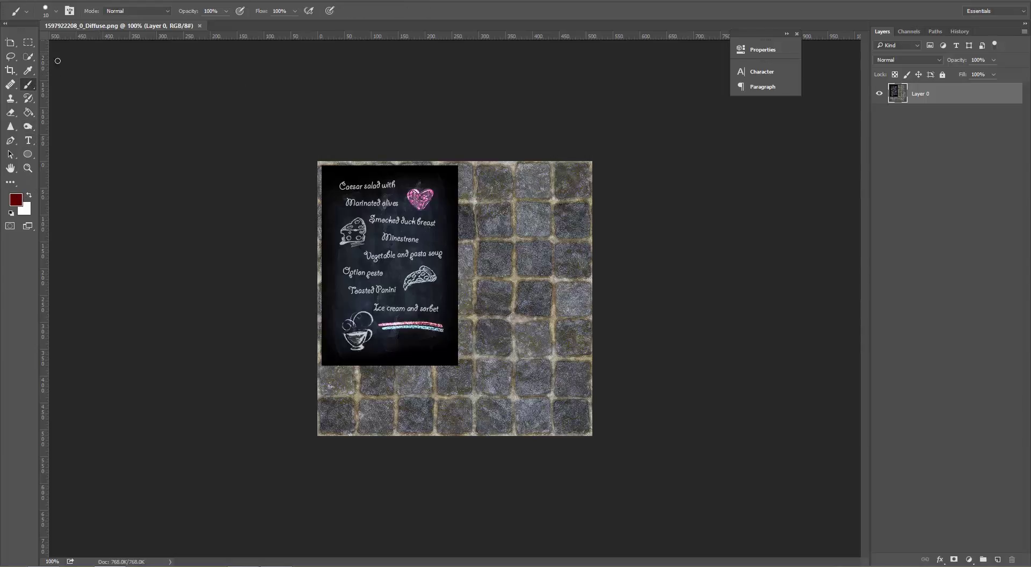
pyautogui.click(56, 10)
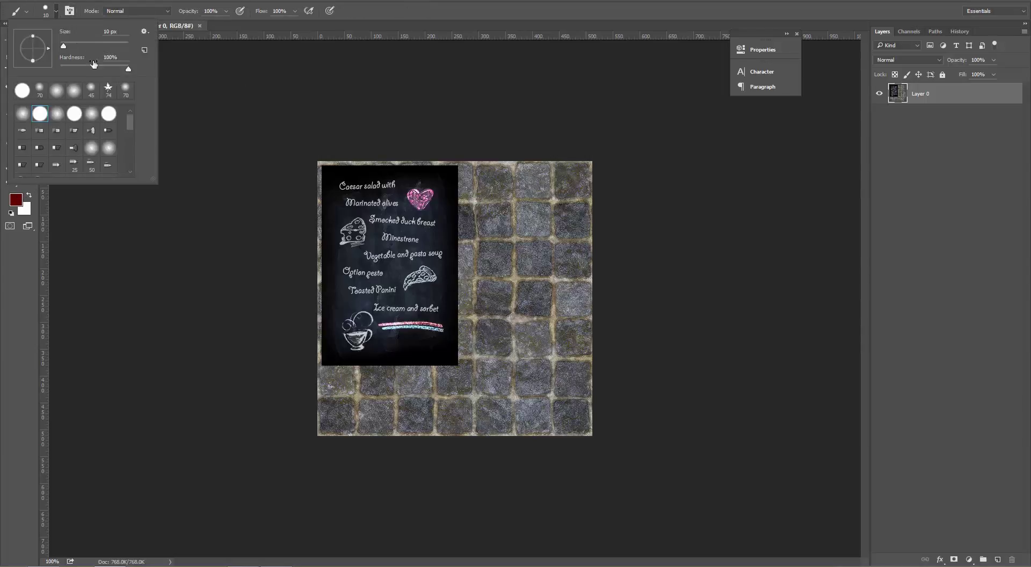
pyautogui.moveTo(127, 120)
pyautogui.mouseDown()
pyautogui.moveTo(138, 166)
pyautogui.moveTo(134, 115)
pyautogui.moveTo(138, 158)
pyautogui.mouseUp()
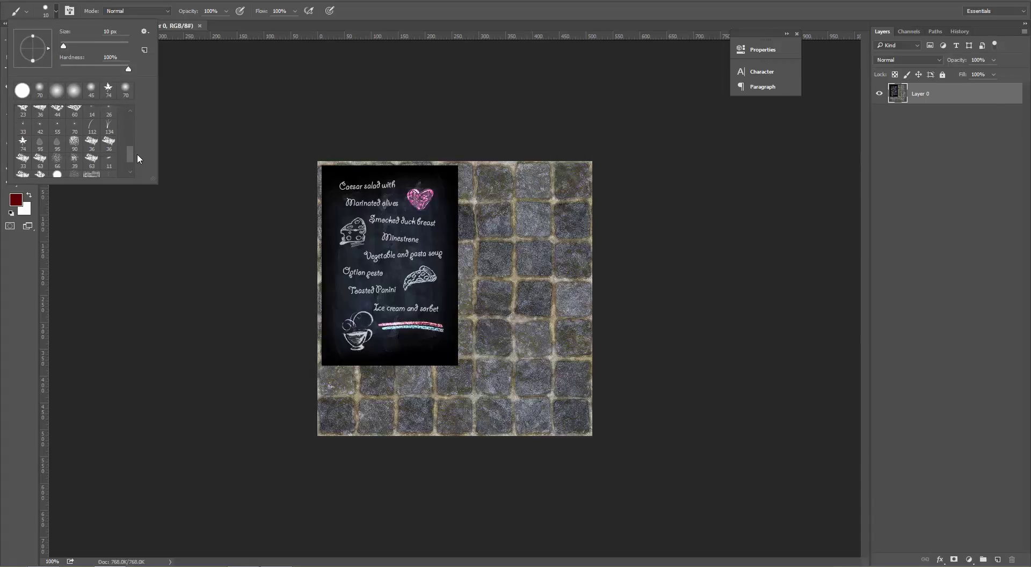
pyautogui.click(109, 127)
pyautogui.press('Return')
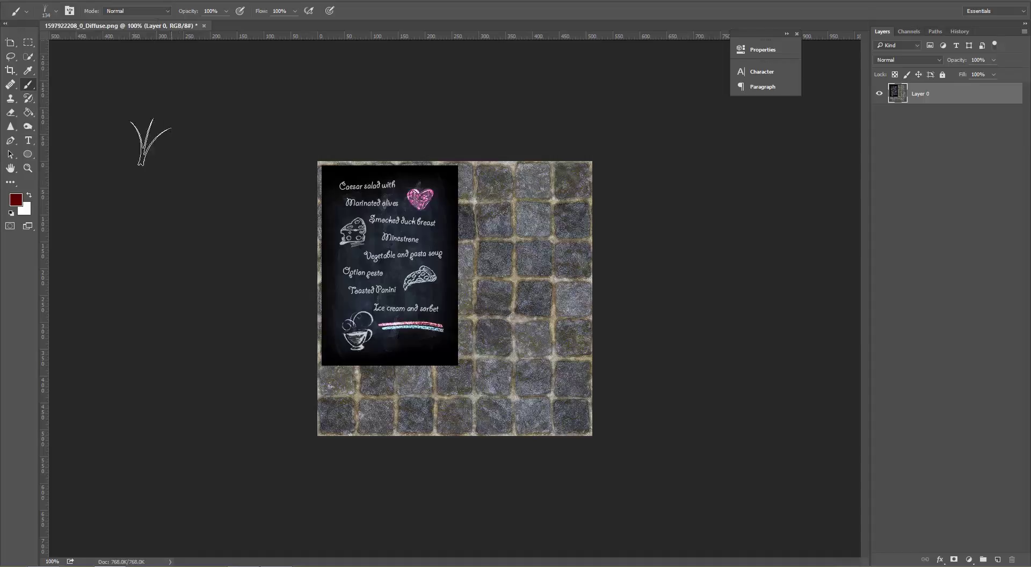
# Step: Set the foreground color to a bright green with a hue of 120°
pyautogui.click(16, 200)
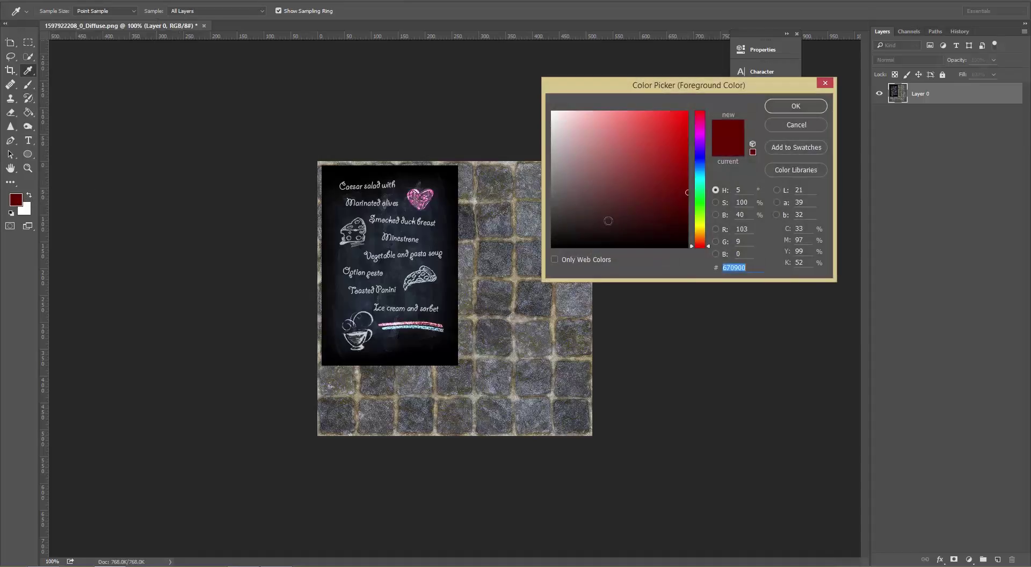
pyautogui.click(700, 203)
pyautogui.moveTo(690, 204); pyautogui.dragTo(691, 127)
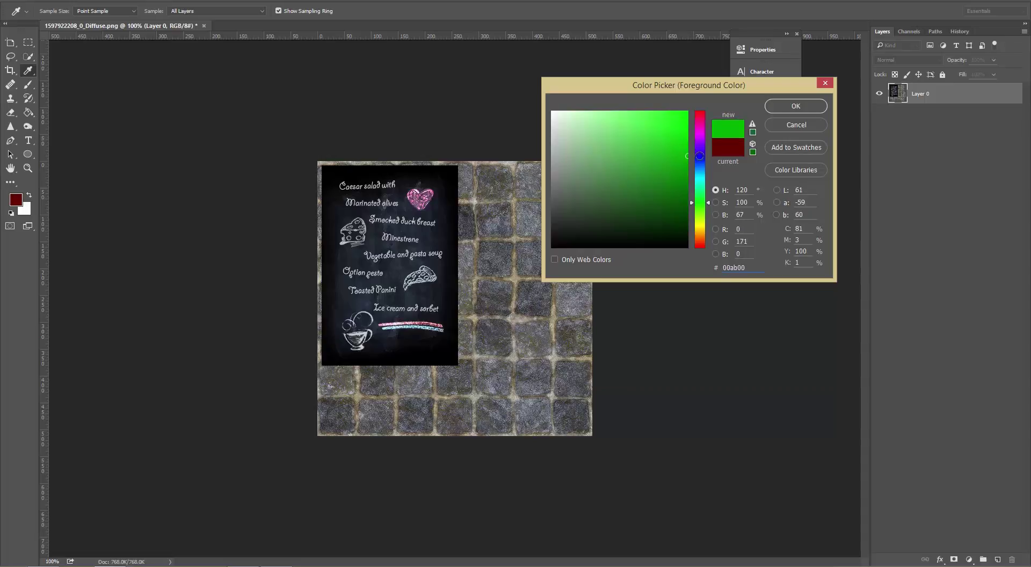
pyautogui.click(796, 106)
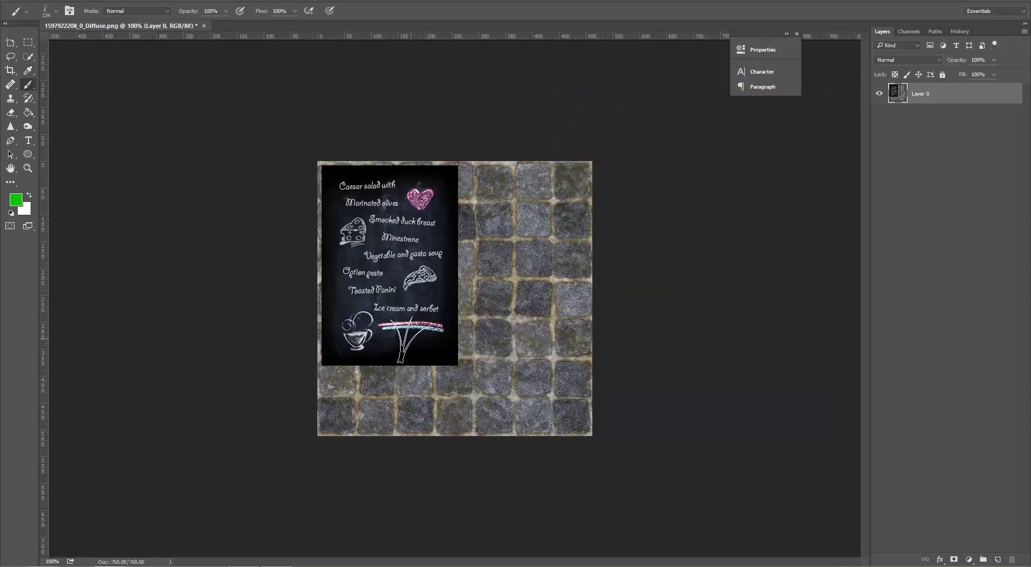
# Step: Stamp four grass clumps along the lower edge of the chalkboard menu and save the Diffuse texture
pyautogui.click(403, 349)
pyautogui.click(358, 338)
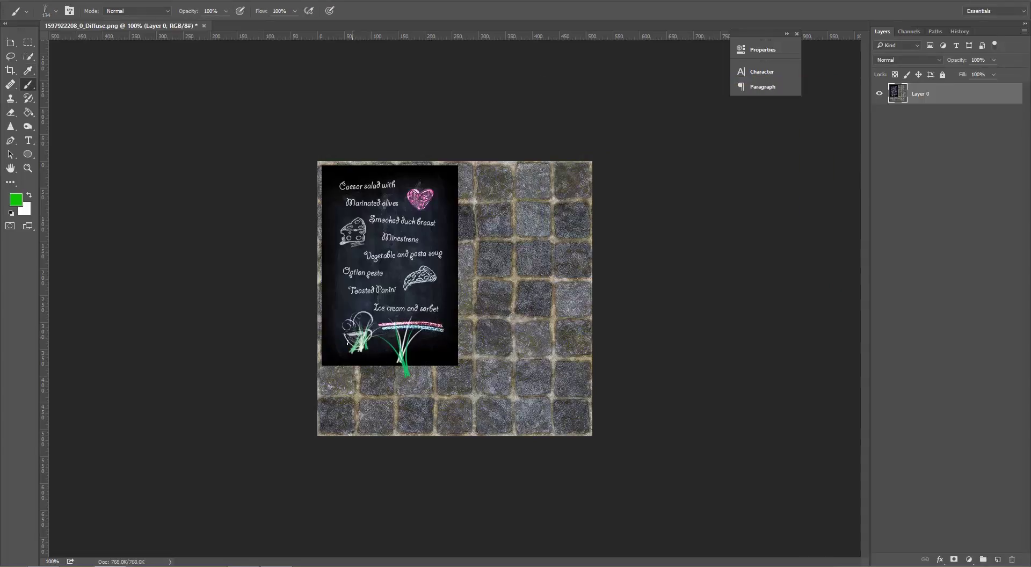
pyautogui.click(436, 344)
pyautogui.click(338, 344)
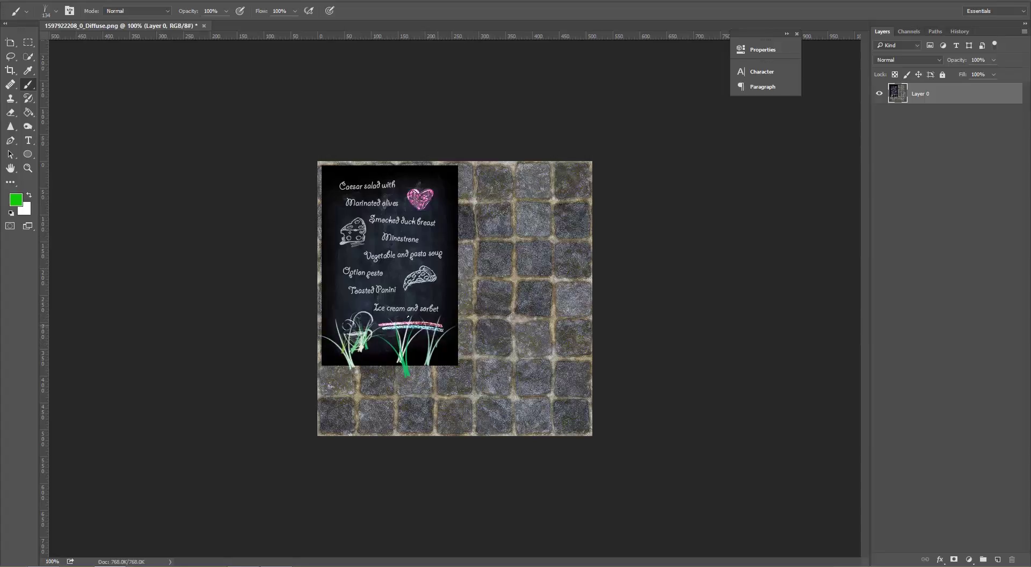
pyautogui.click(34, 1)
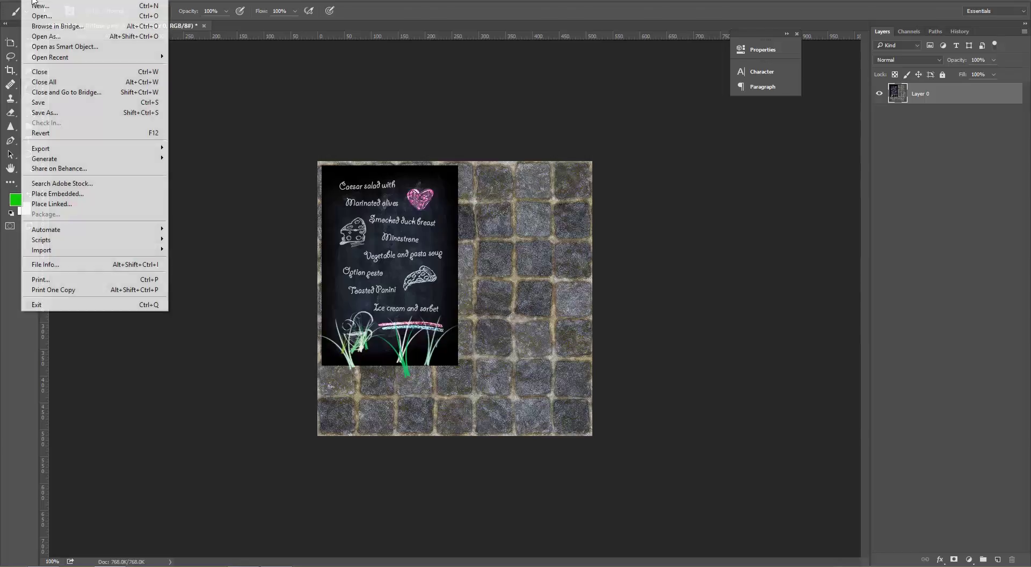
pyautogui.click(51, 105)
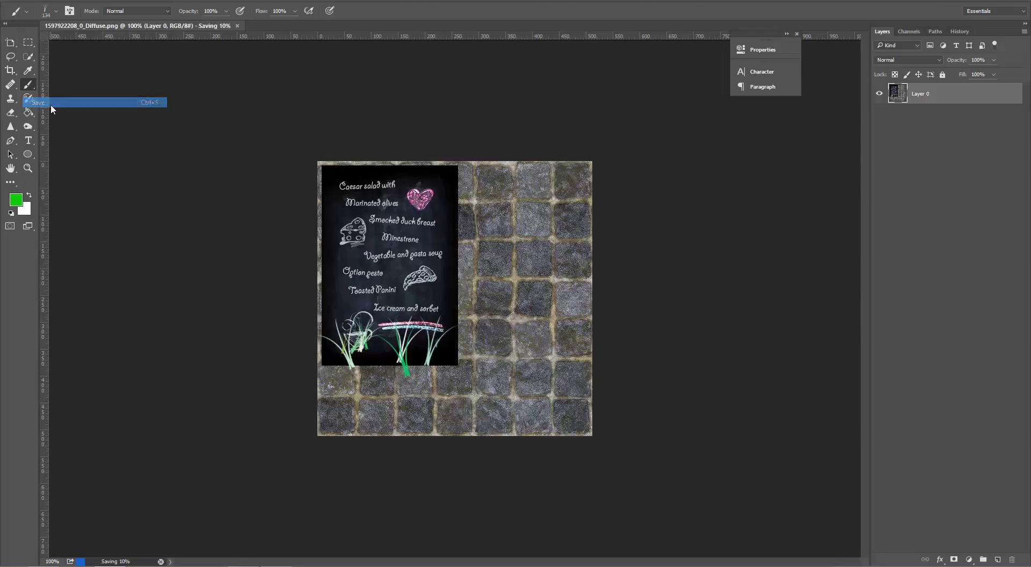
# Step: Check the updated menu board in iClone, close the texture document in Photoshop, and return to iClone
pyautogui.hotkey('alt', 'Tab')
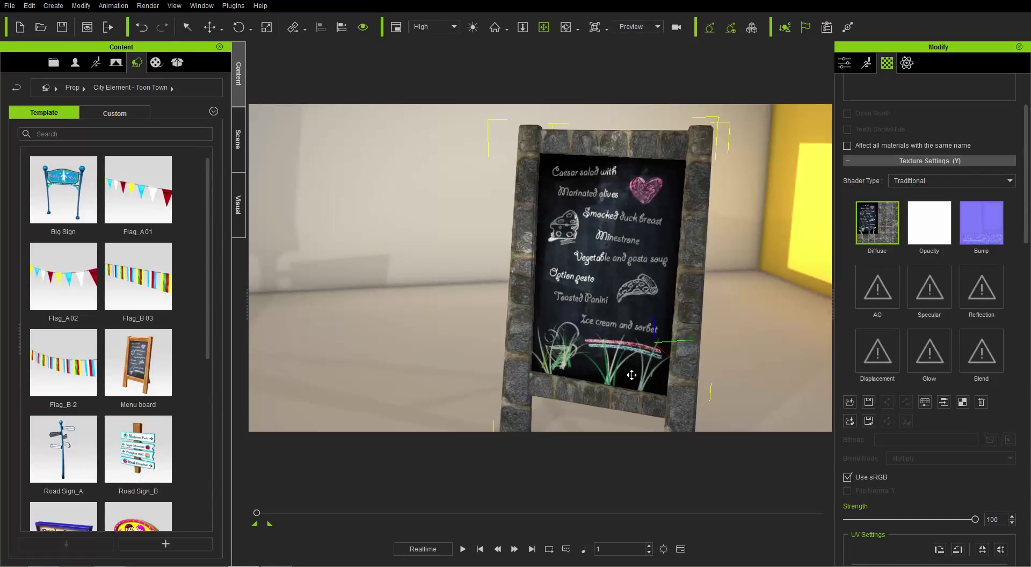
pyautogui.hotkey('alt', 'Tab')
pyautogui.hotkey('alt', 'Tab')
pyautogui.hotkey('alt', 'Tab')
pyautogui.hotkey('alt', 'Tab')
pyautogui.hotkey('alt', 'Tab')
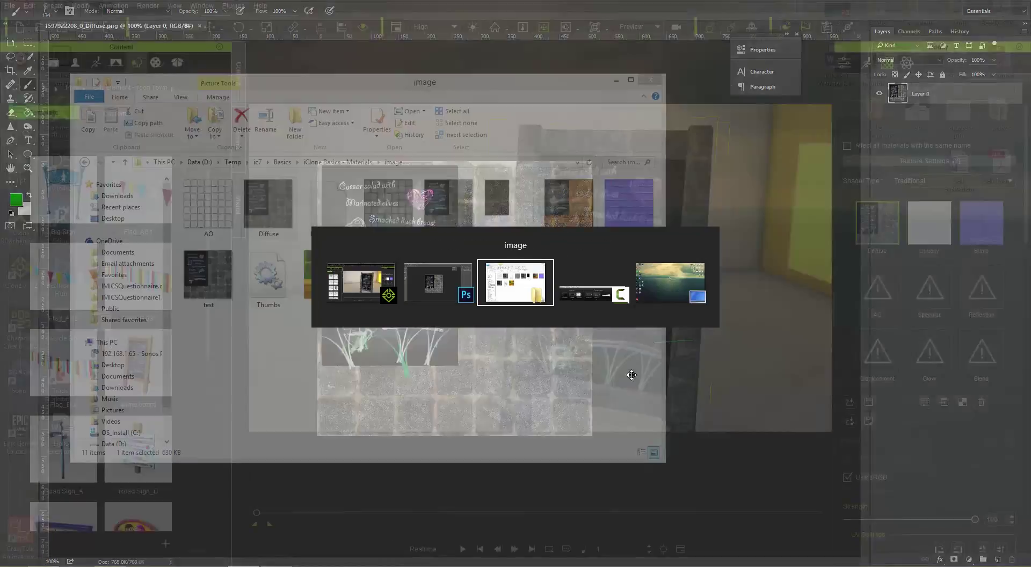
pyautogui.hotkey('alt', 'Tab')
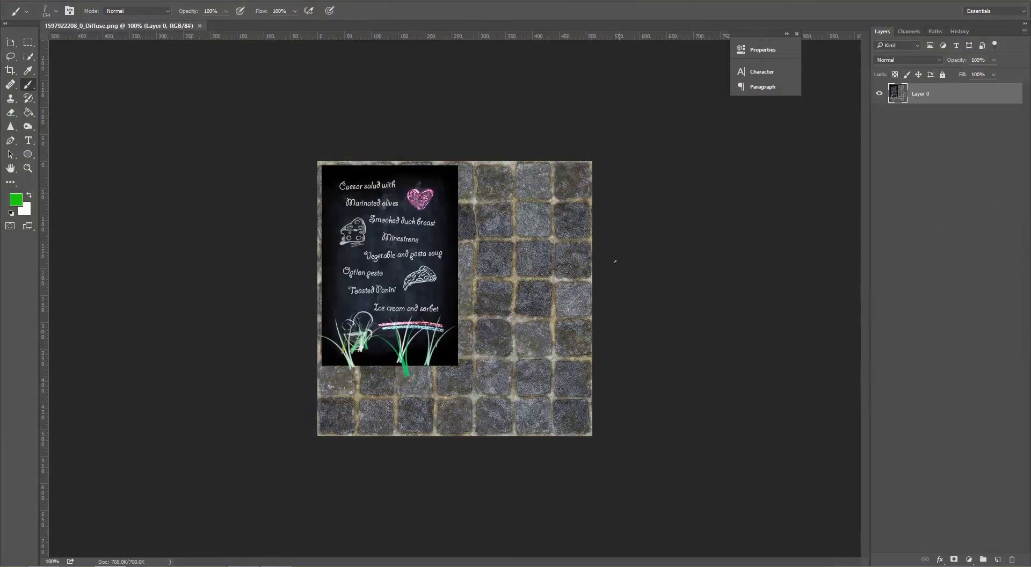
pyautogui.hotkey('ctrl', 'w')
pyautogui.hotkey('alt', 'Tab')
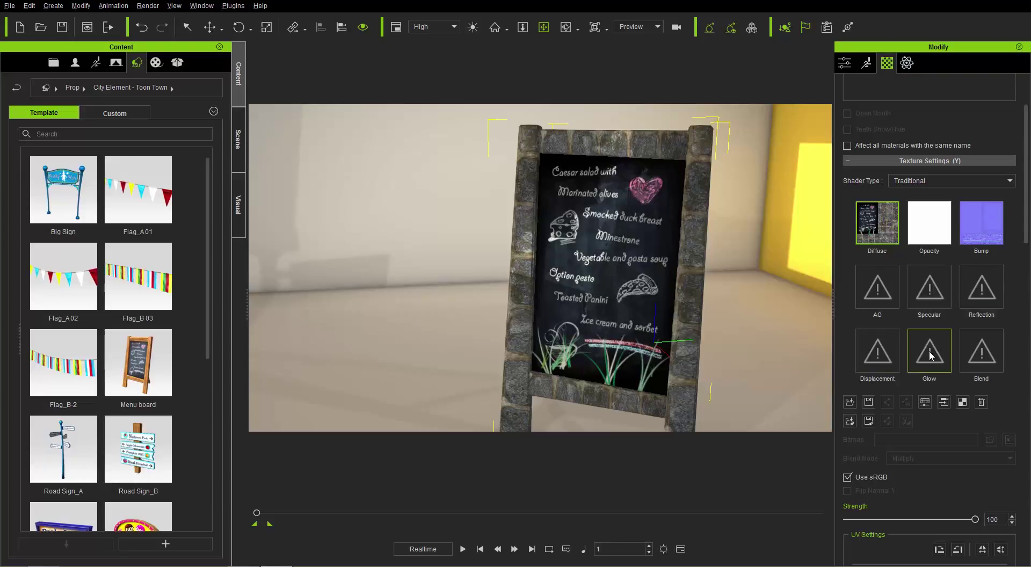
# Step: Select the traffic light prop and view its Red and Yellow materials
pyautogui.moveTo(340, 191); pyautogui.dragTo(538, 197, button='middle')
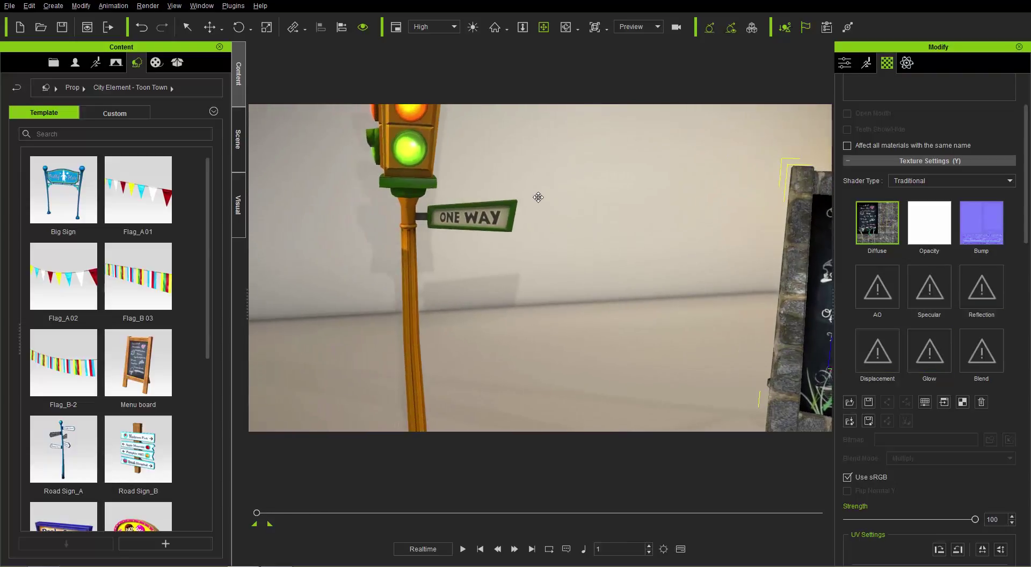
pyautogui.scroll(-5, 552, 239)
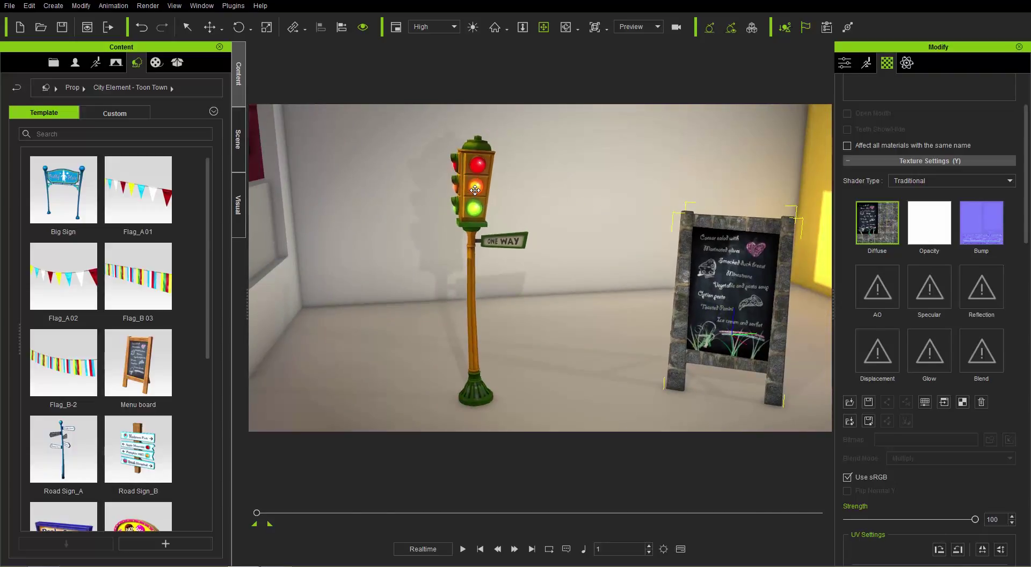
pyautogui.click(475, 190)
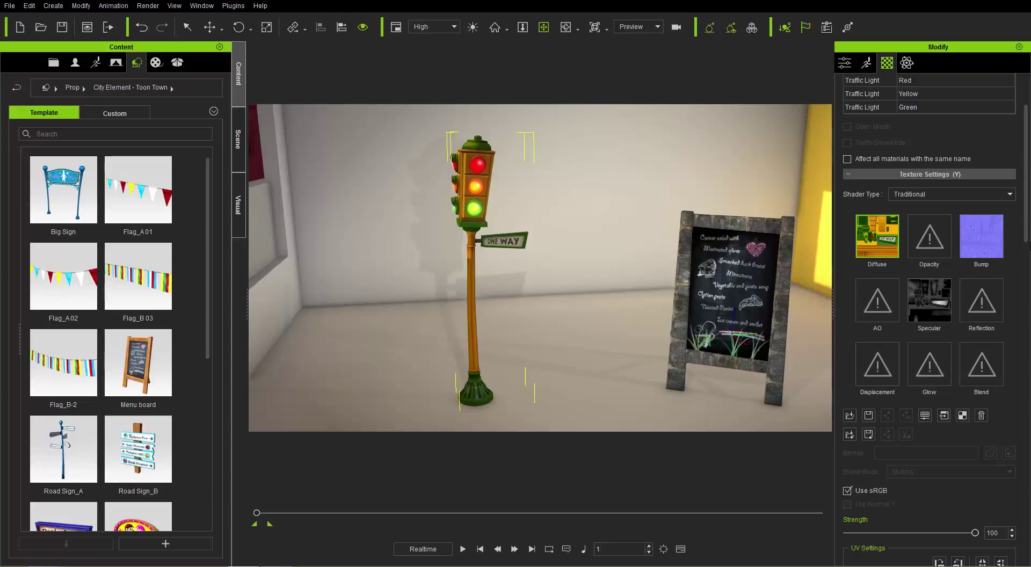
pyautogui.scroll(3, 1027, 232)
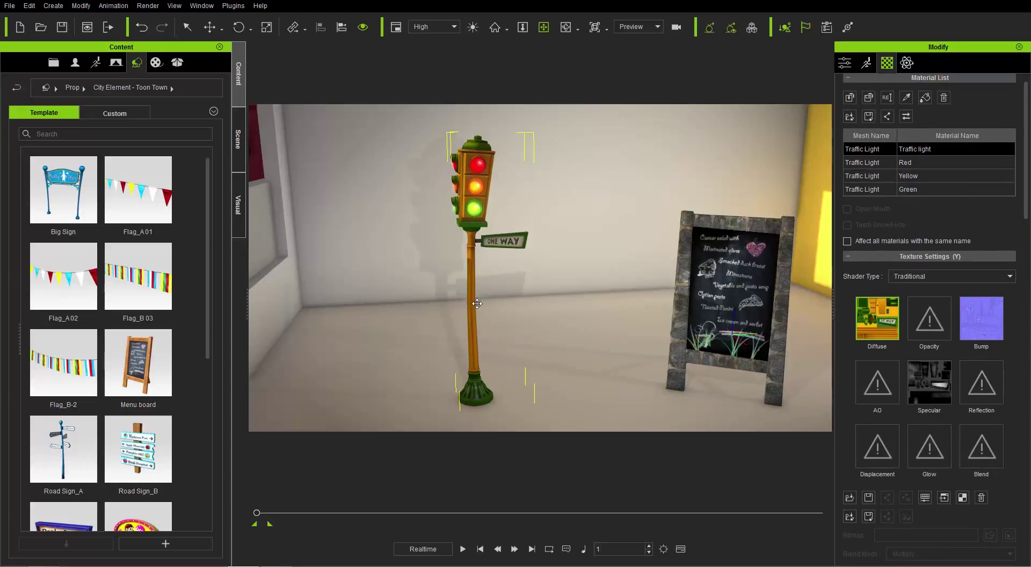
pyautogui.click(910, 163)
pyautogui.click(915, 175)
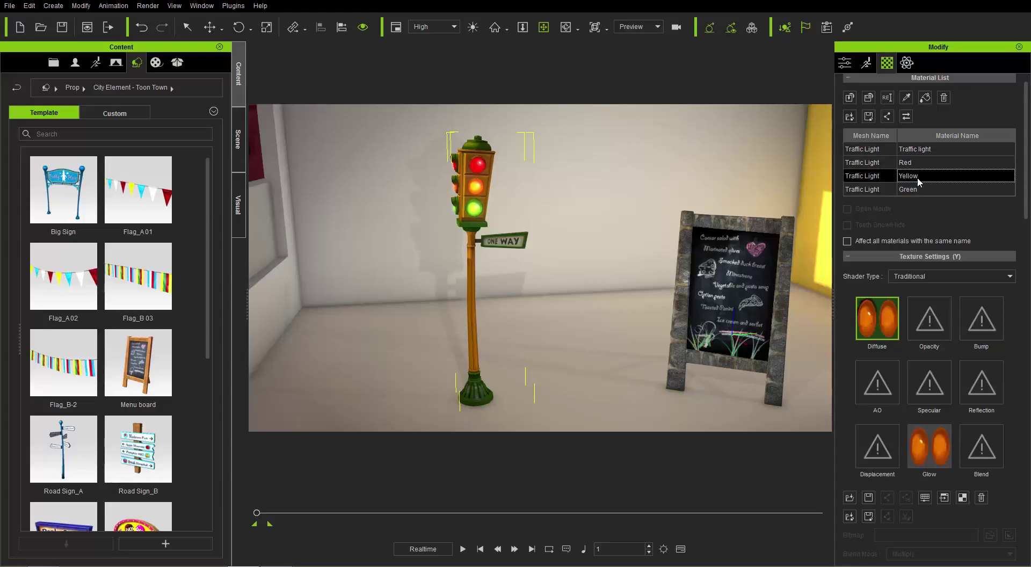
# Step: Set the Glow map strength of the traffic light's Green material to 0
pyautogui.click(919, 189)
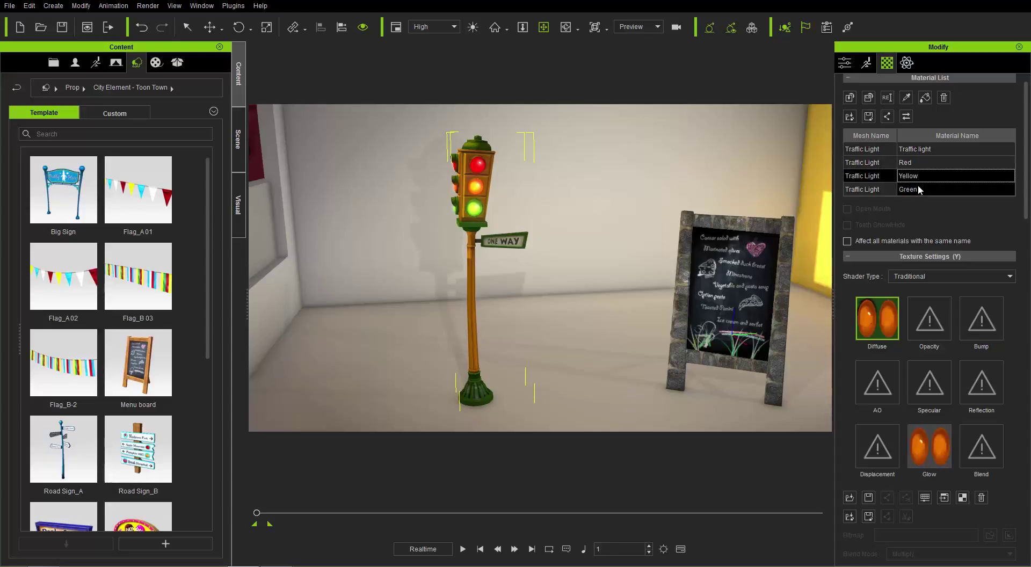
pyautogui.click(934, 455)
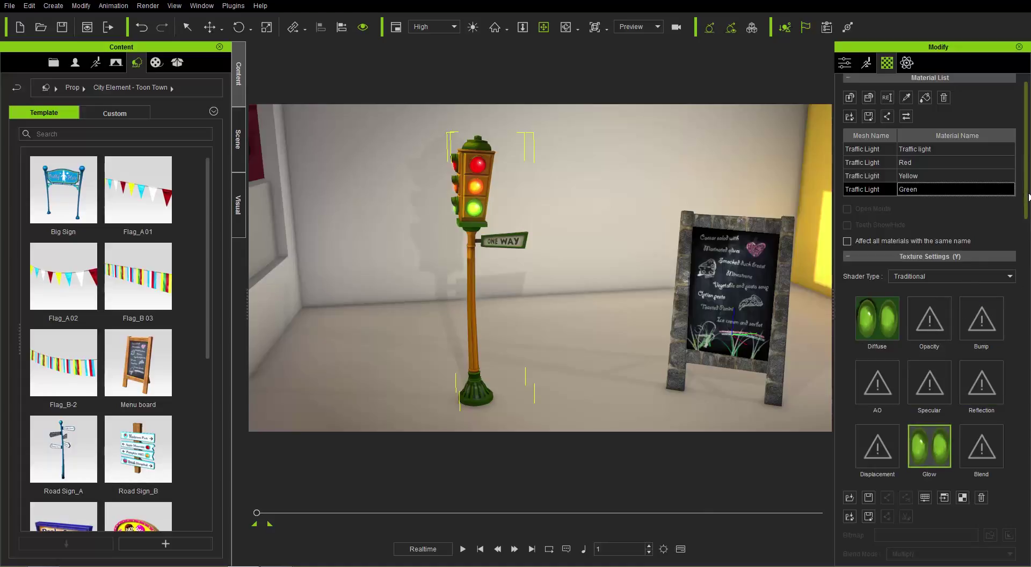
pyautogui.scroll(-1, 1028, 214)
pyautogui.scroll(-5, 1028, 215)
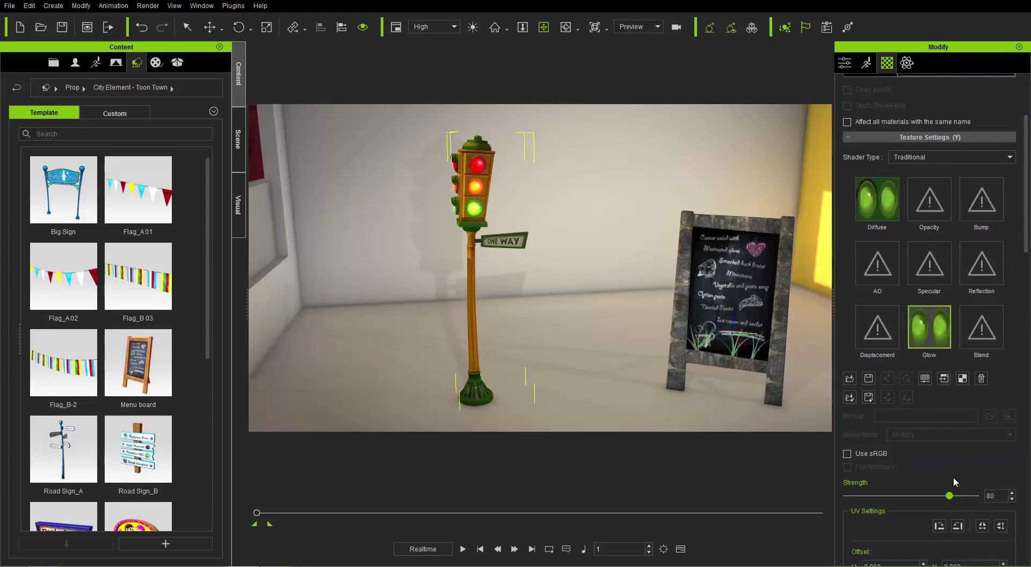
pyautogui.moveTo(949, 496); pyautogui.dragTo(840, 499)
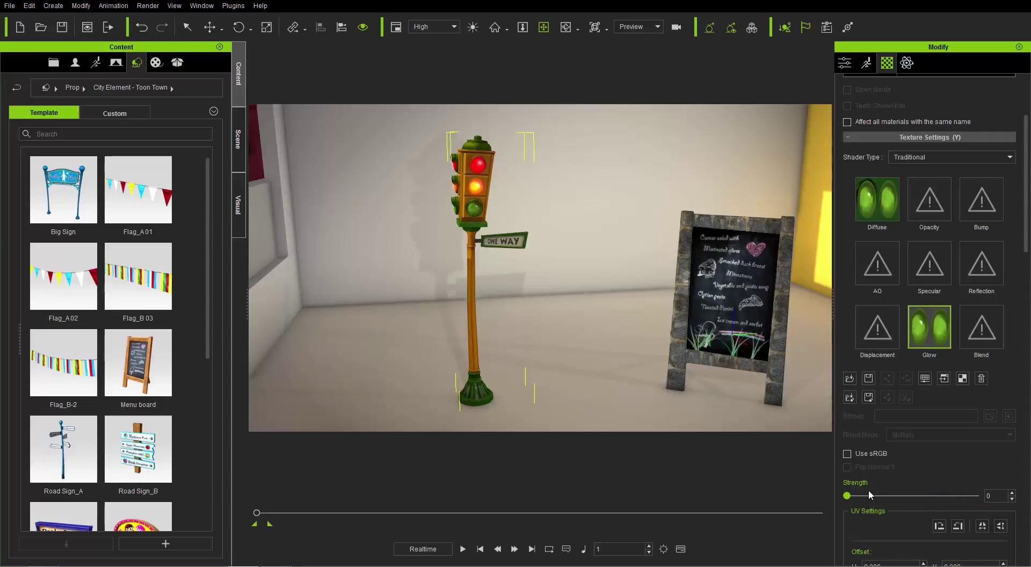
# Step: Try different Glow strengths on the traffic light's Yellow material and set the strength to 0
pyautogui.scroll(3, 1026, 186)
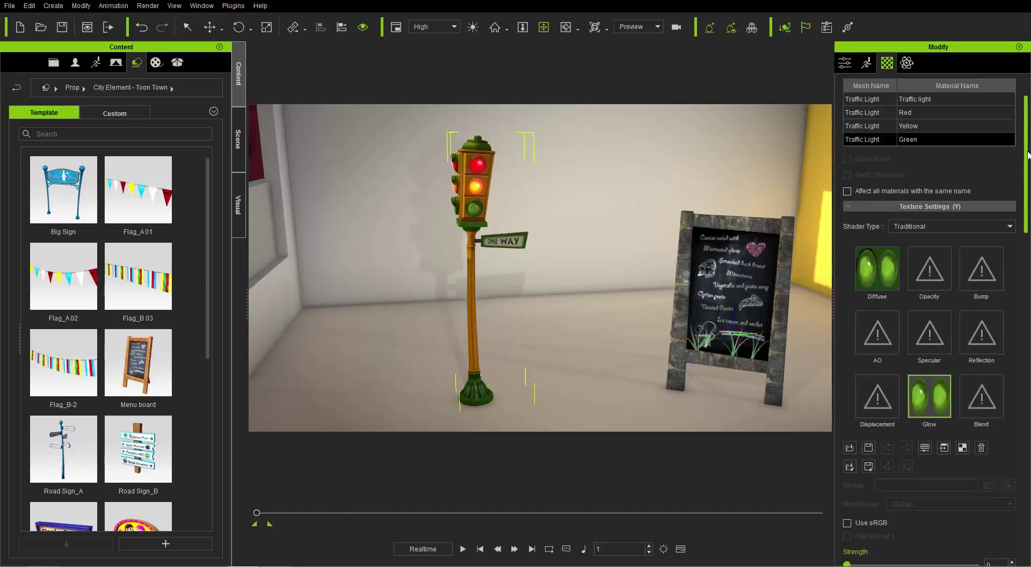
pyautogui.click(924, 178)
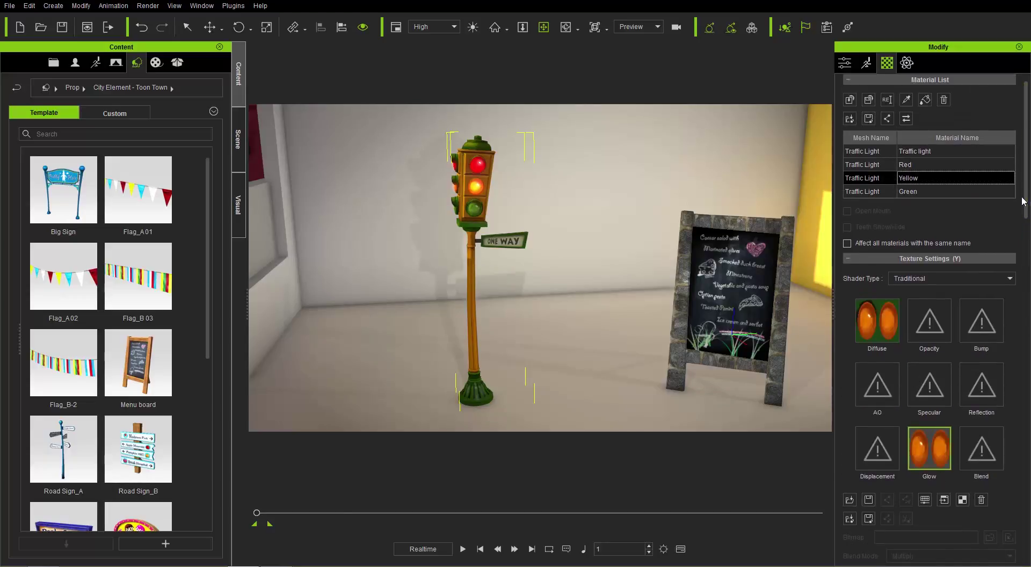
pyautogui.scroll(-3, 1023, 202)
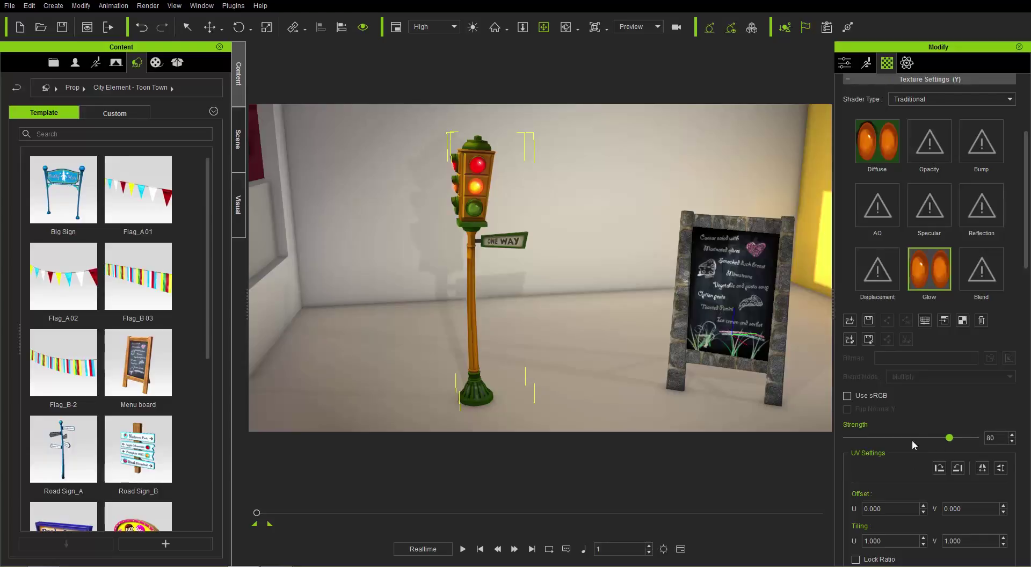
pyautogui.moveTo(912, 439); pyautogui.dragTo(997, 444)
pyautogui.moveTo(875, 445); pyautogui.dragTo(948, 439)
pyautogui.moveTo(948, 438); pyautogui.dragTo(823, 443)
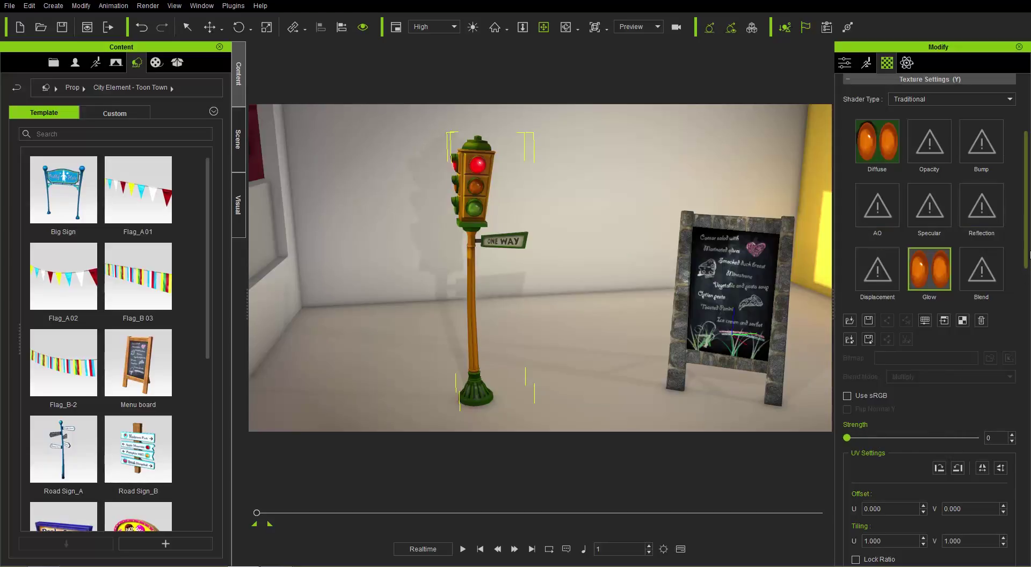
# Step: Raise the Red material's Glow strength at frame 1 and set it to 0 at frame 29
pyautogui.scroll(3, 934, 140)
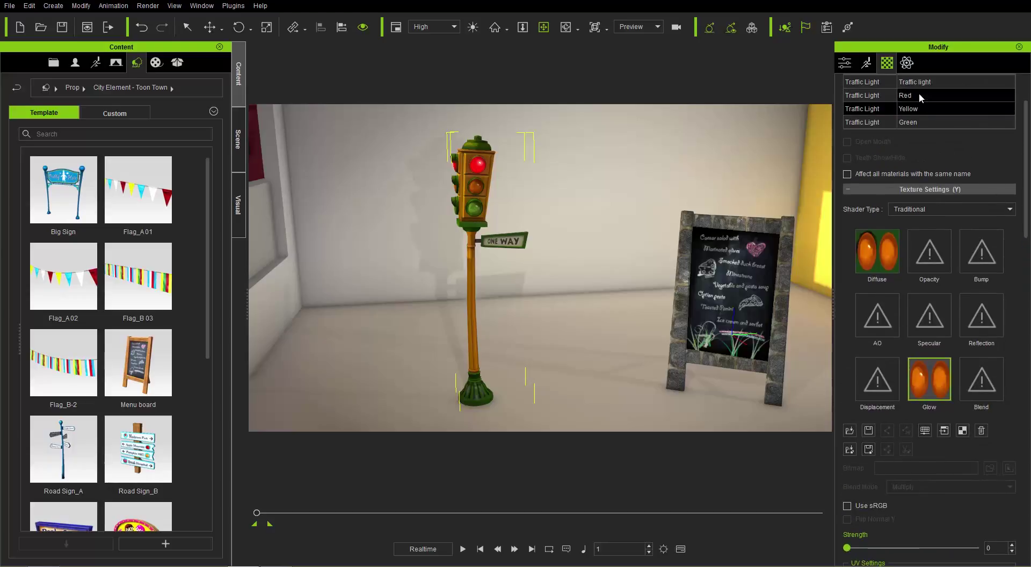
pyautogui.click(919, 95)
pyautogui.scroll(-3, 953, 457)
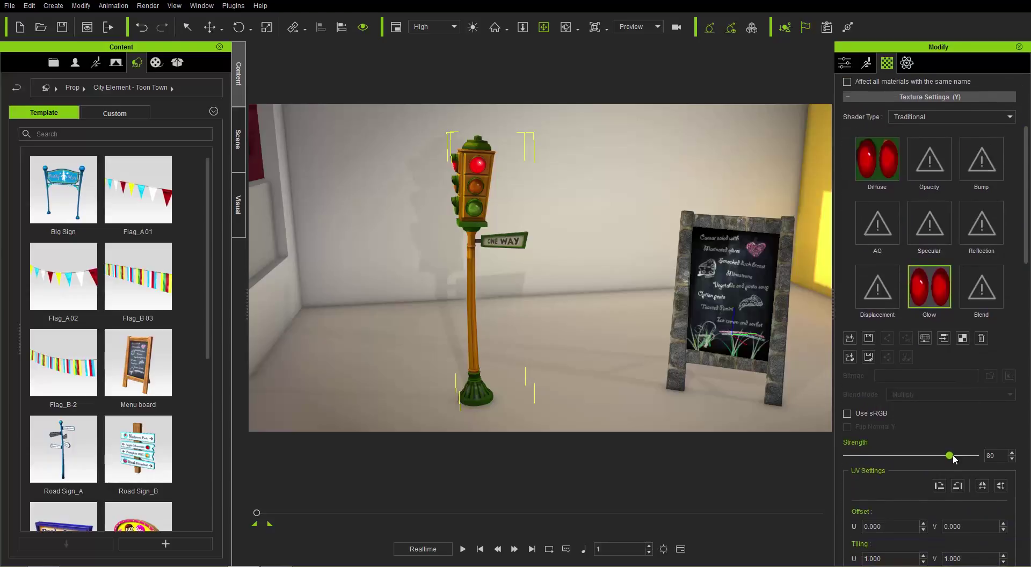
pyautogui.moveTo(953, 458); pyautogui.dragTo(1006, 457)
pyautogui.click(530, 549)
pyautogui.moveTo(907, 456); pyautogui.dragTo(835, 462)
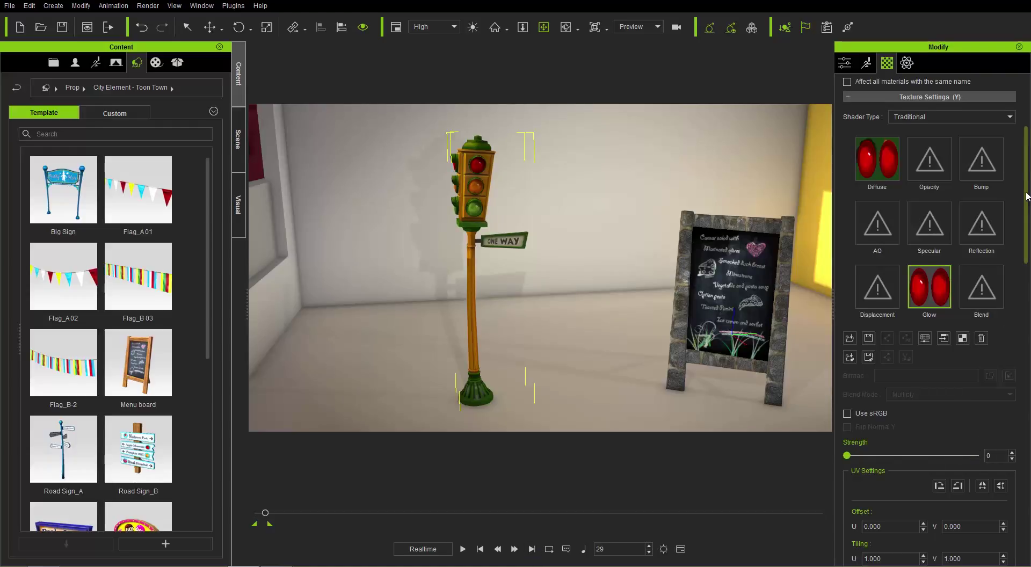
# Step: Set the Green material's Glow strength to 100 at frame 29
pyautogui.scroll(5, 1024, 211)
pyautogui.click(948, 150)
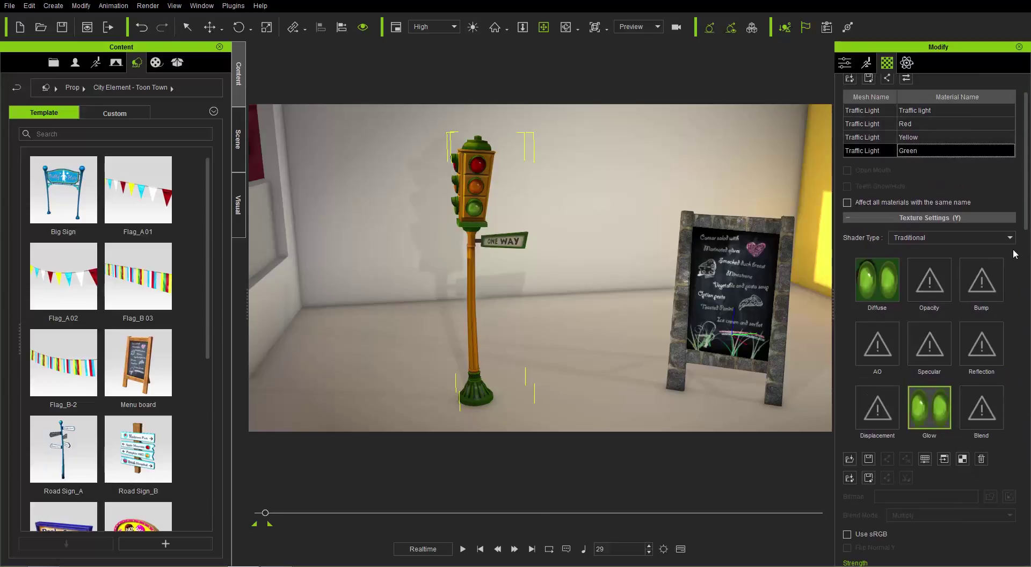
pyautogui.scroll(-5, 1024, 237)
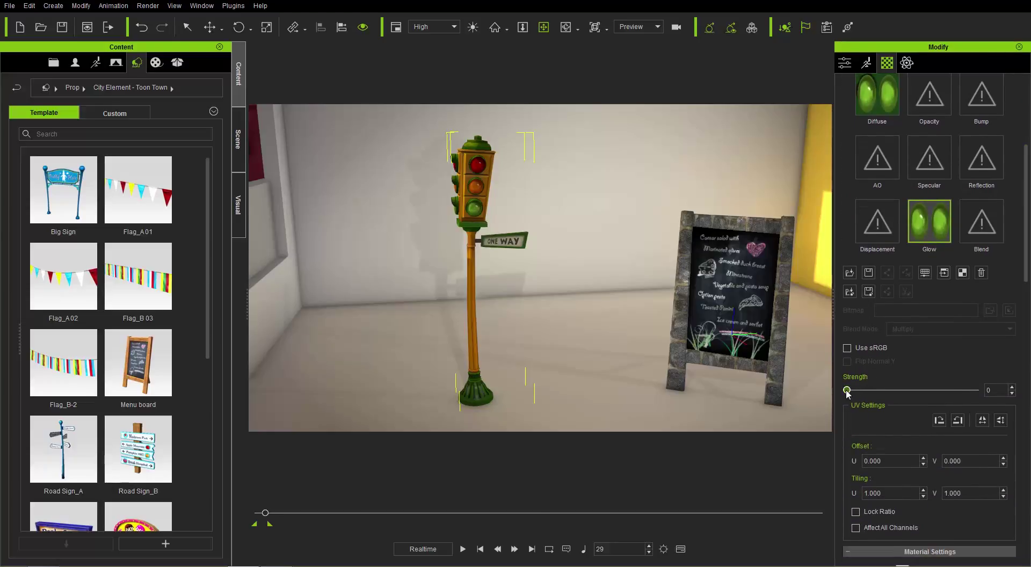
pyautogui.scroll(7, 1002, 394)
pyautogui.scroll(15, 1002, 394)
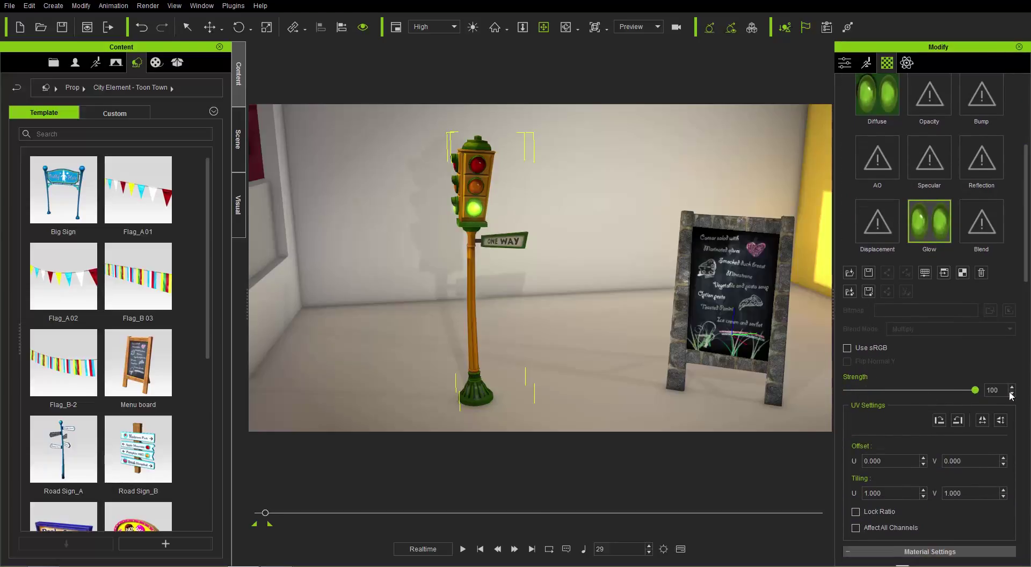
# Step: Play the traffic light glow animation from frame 1 to review it and return to the first frame
pyautogui.click(480, 549)
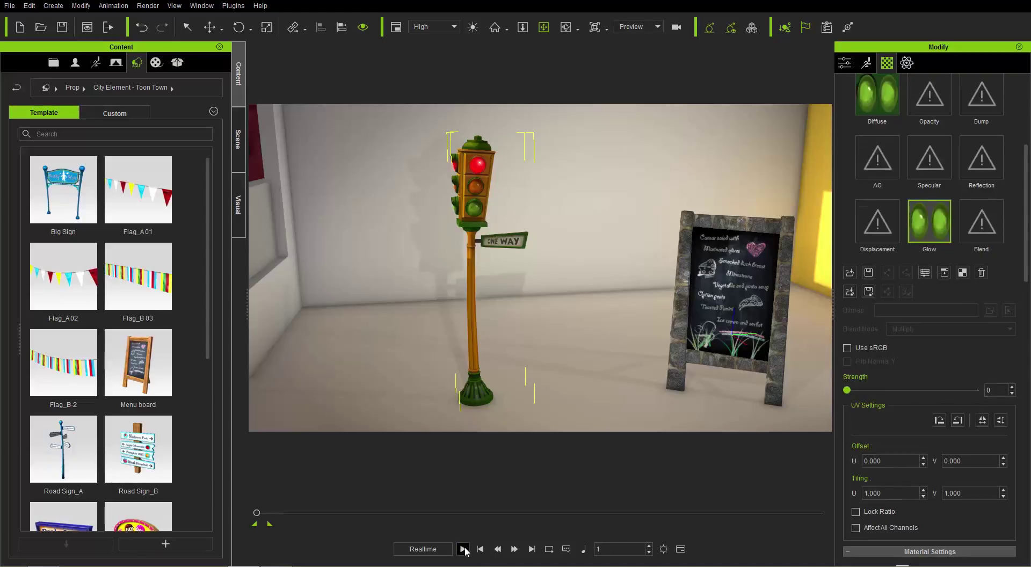
pyautogui.click(462, 549)
pyautogui.click(479, 549)
pyautogui.click(463, 549)
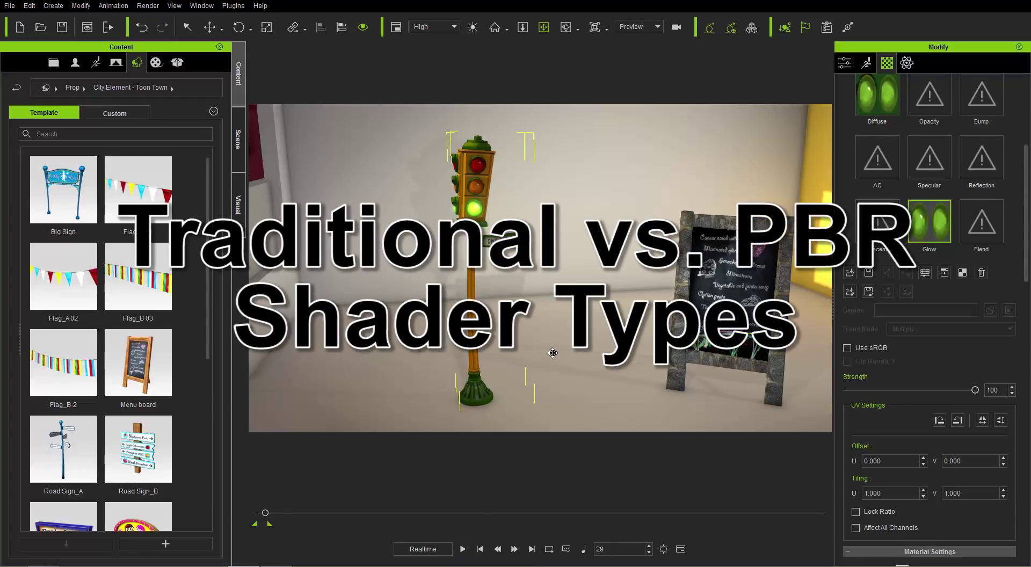
pyautogui.click(480, 548)
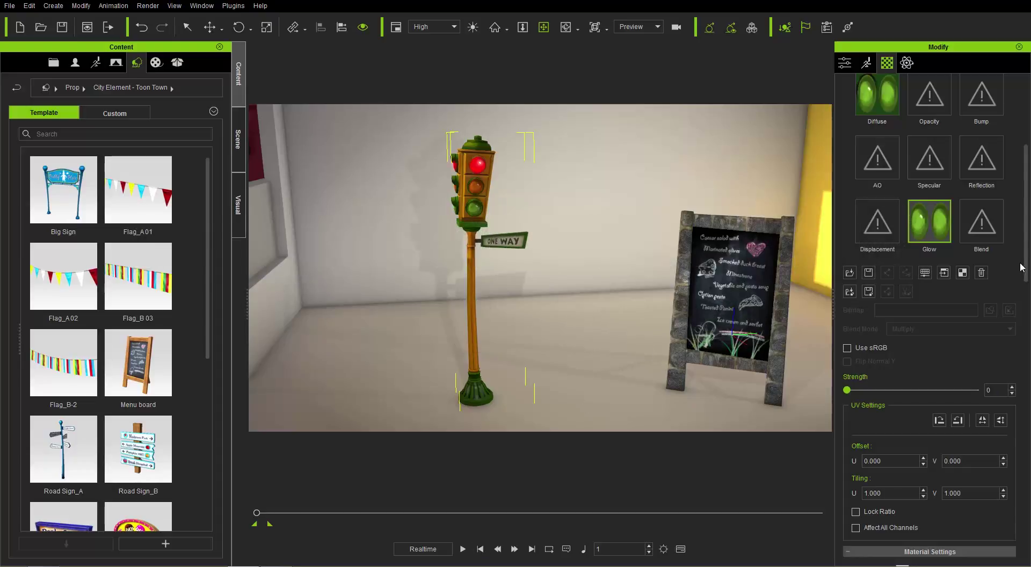
# Step: Switch the Traffic light material's shader type to PBR to compare its texture channels, and set it back to Traditional
pyautogui.moveTo(1026, 248); pyautogui.dragTo(1025, 222)
pyautogui.scroll(3, 1028, 204)
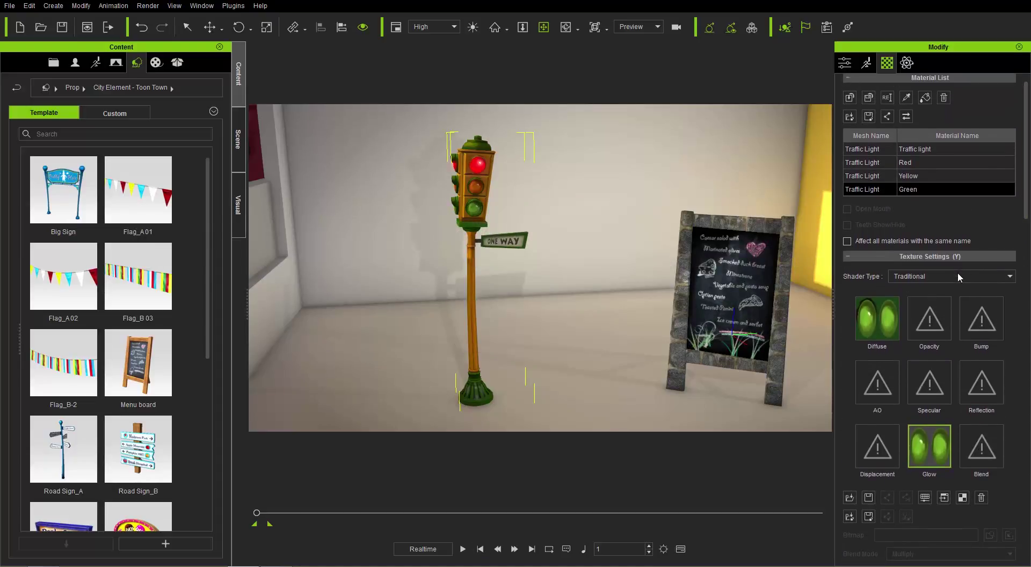
pyautogui.click(924, 150)
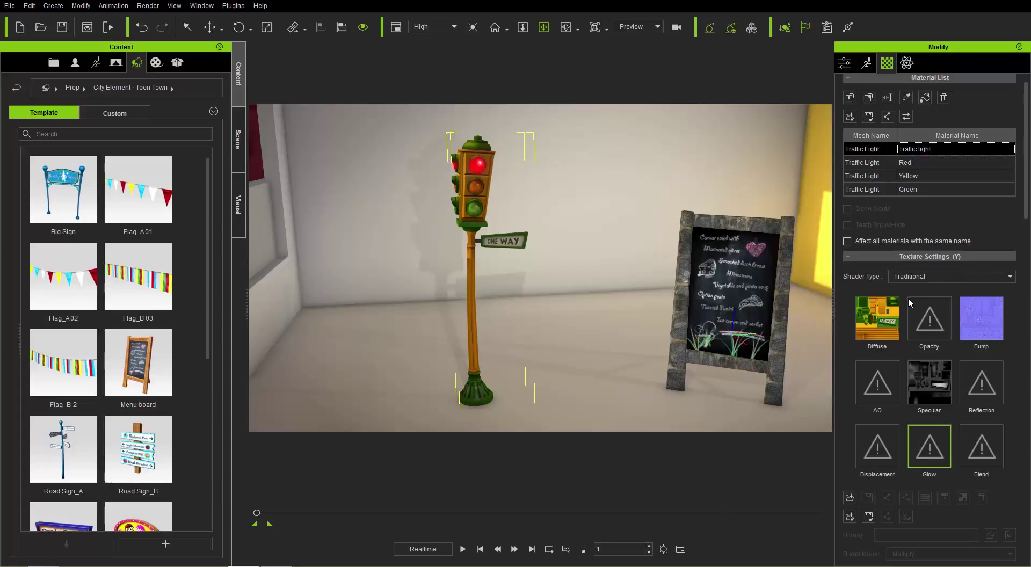
pyautogui.click(939, 272)
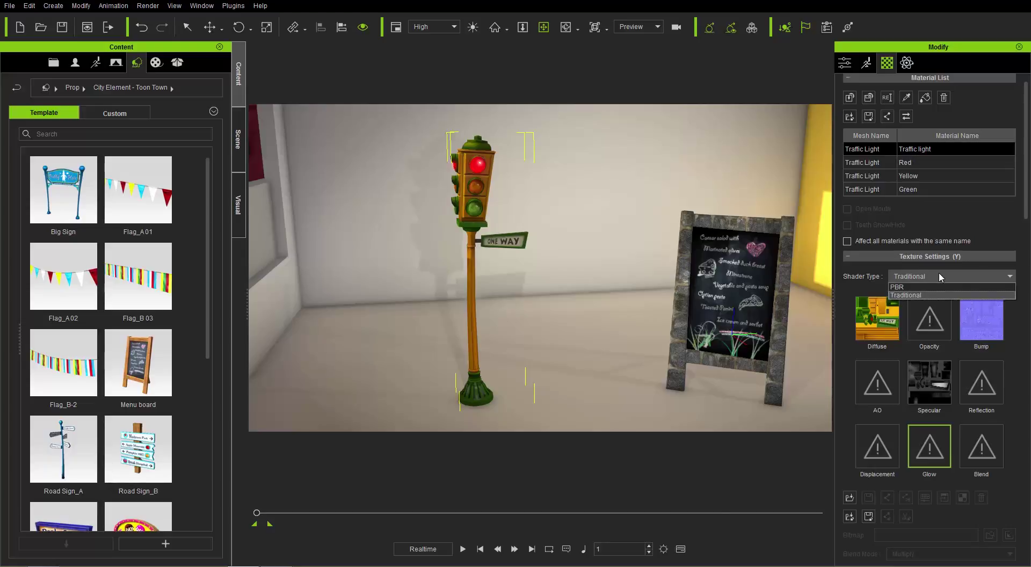
pyautogui.click(928, 286)
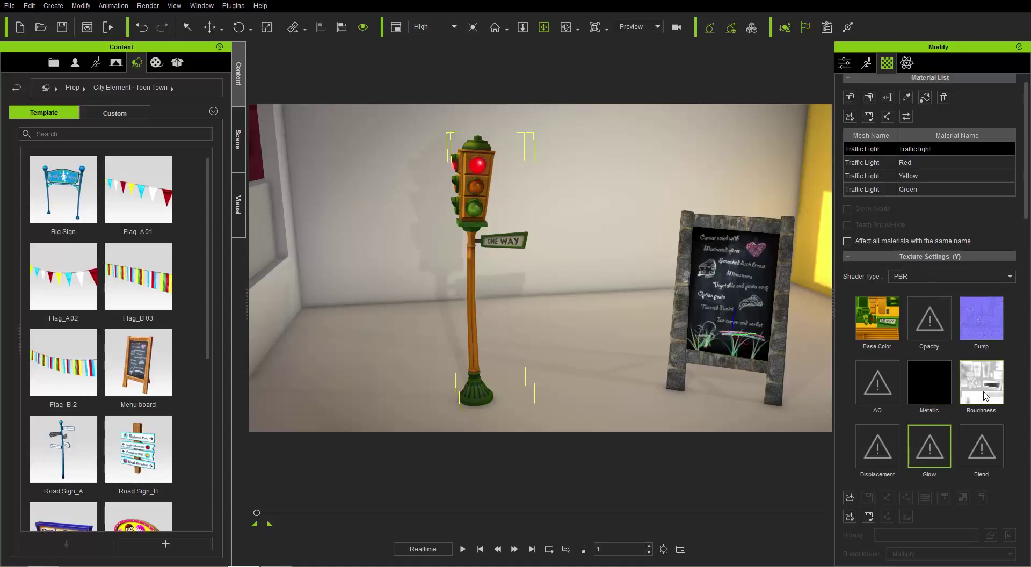
pyautogui.click(990, 273)
pyautogui.click(925, 295)
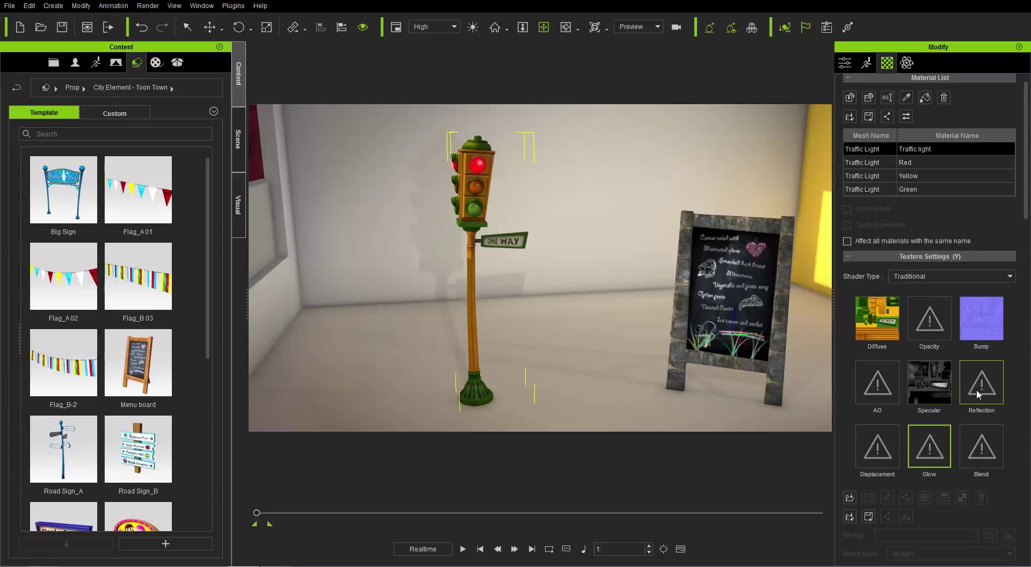
# Step: Switch the Traffic light material's shader type from Traditional to PBR
pyautogui.click(939, 274)
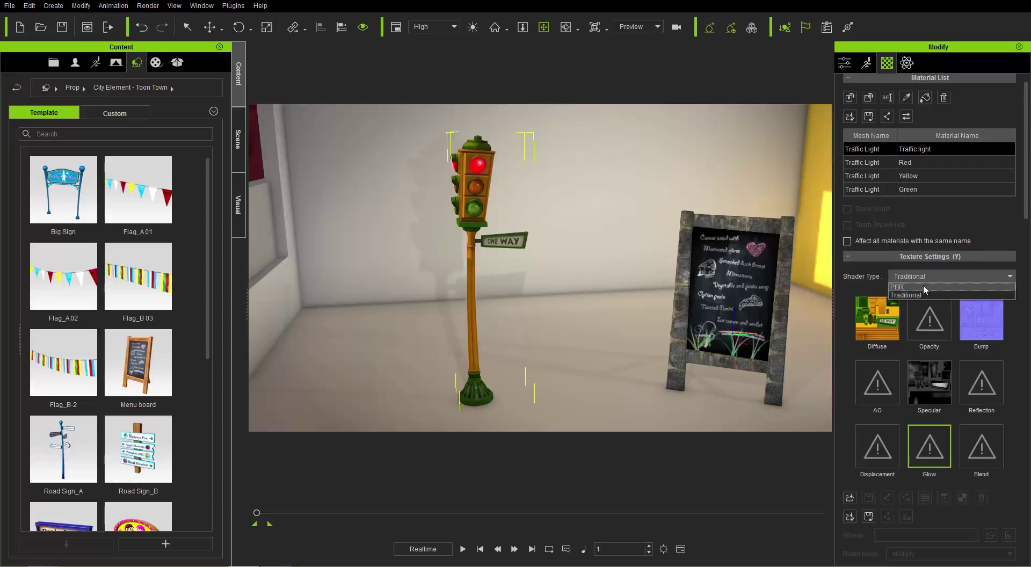
pyautogui.click(923, 286)
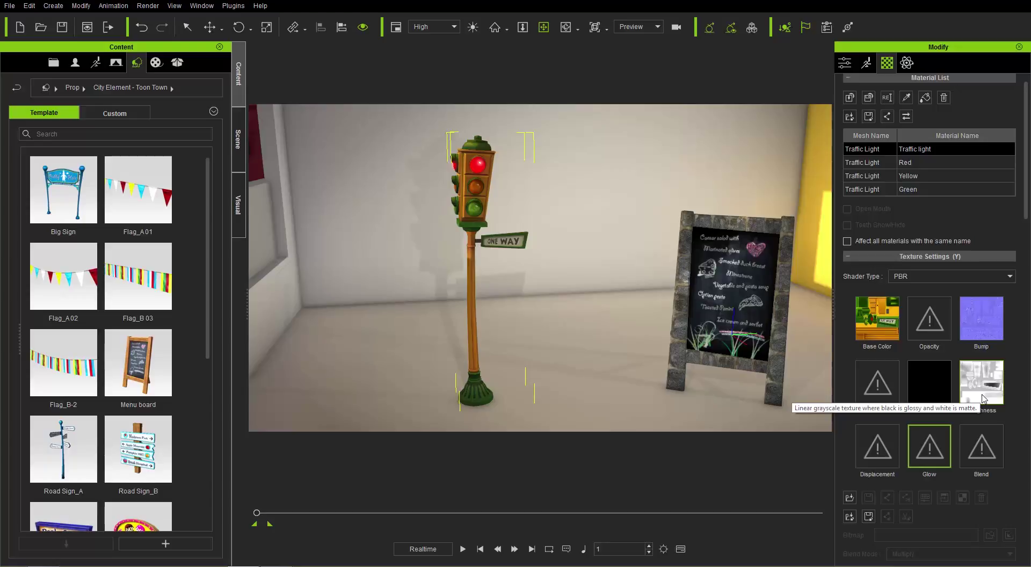
pyautogui.scroll(-1, 1027, 205)
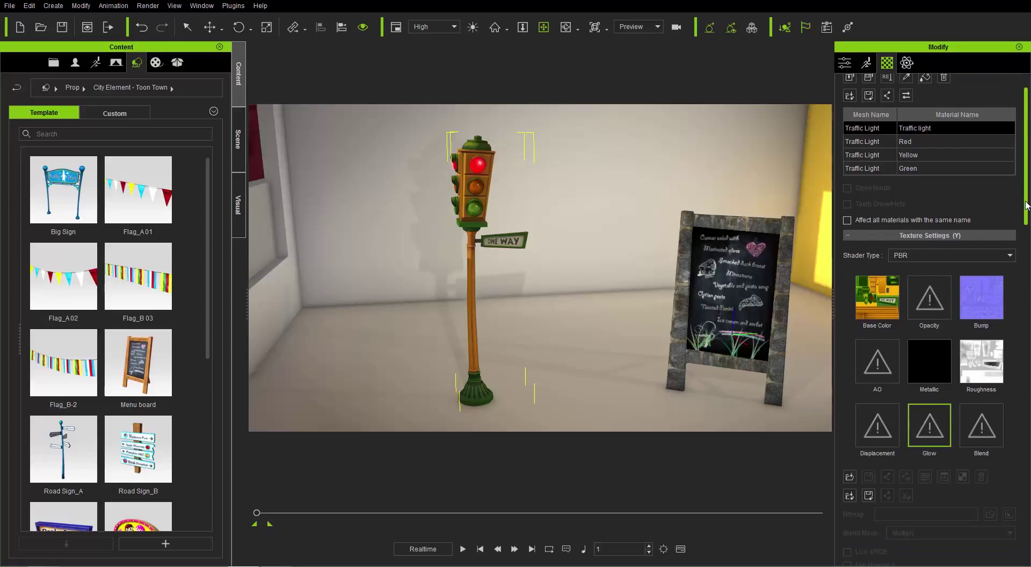
pyautogui.moveTo(1027, 204); pyautogui.dragTo(1027, 214)
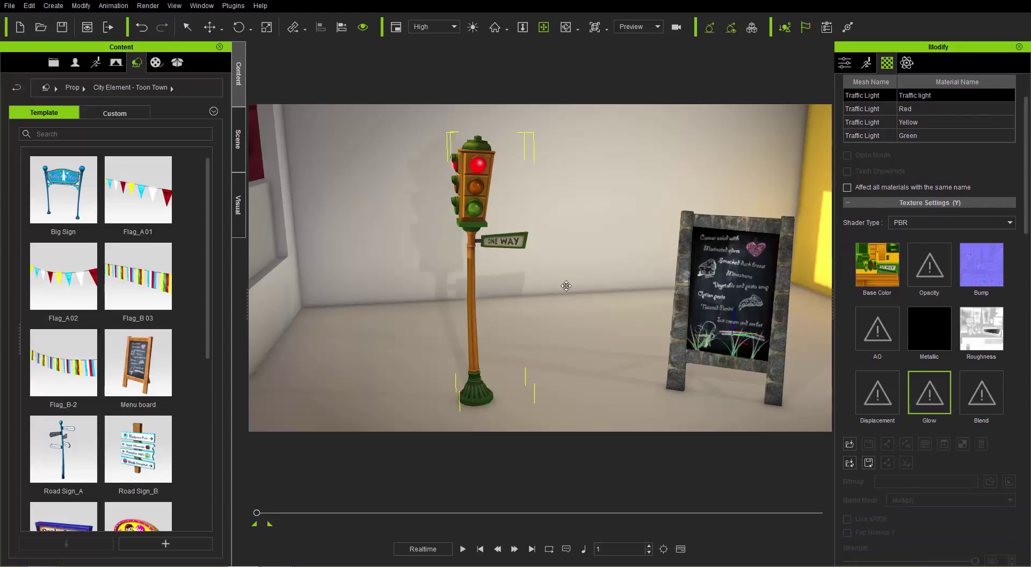
pyautogui.scroll(3, 521, 319)
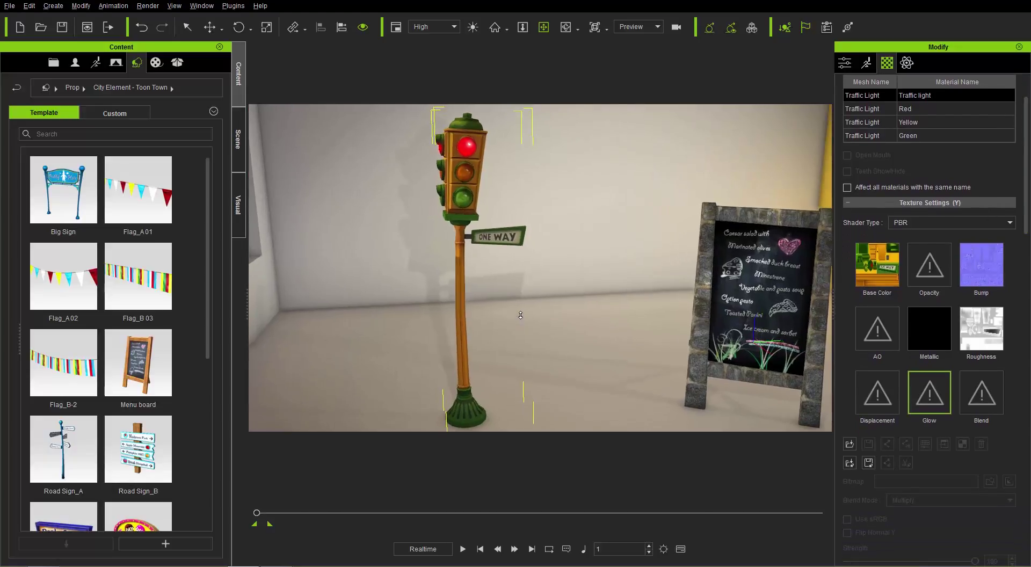
pyautogui.moveTo(552, 266); pyautogui.dragTo(664, 252, button='right')
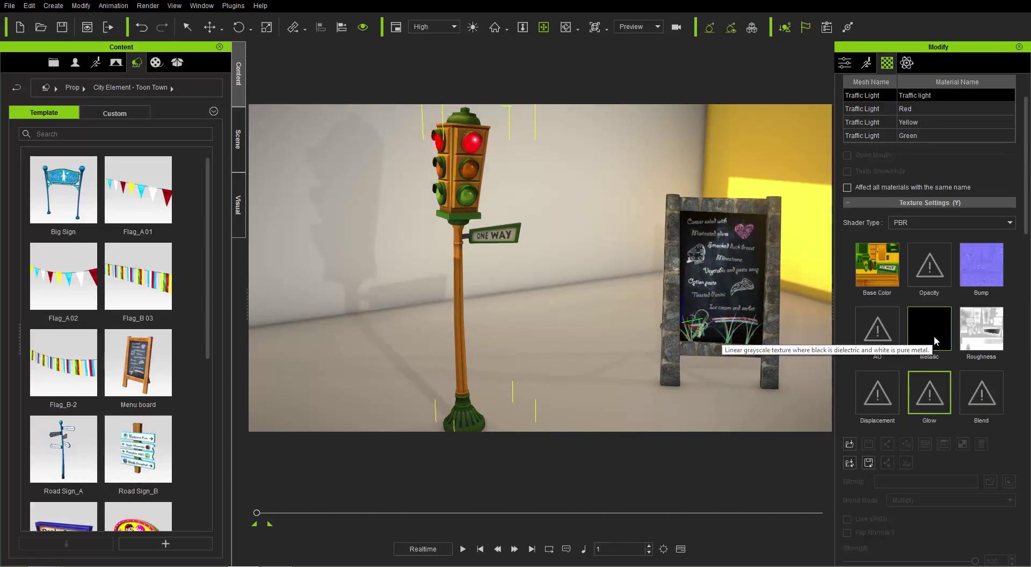
# Step: Adjust the color of the Traffic light material's Metallic texture, raising its Brightness to 100
pyautogui.click(933, 335)
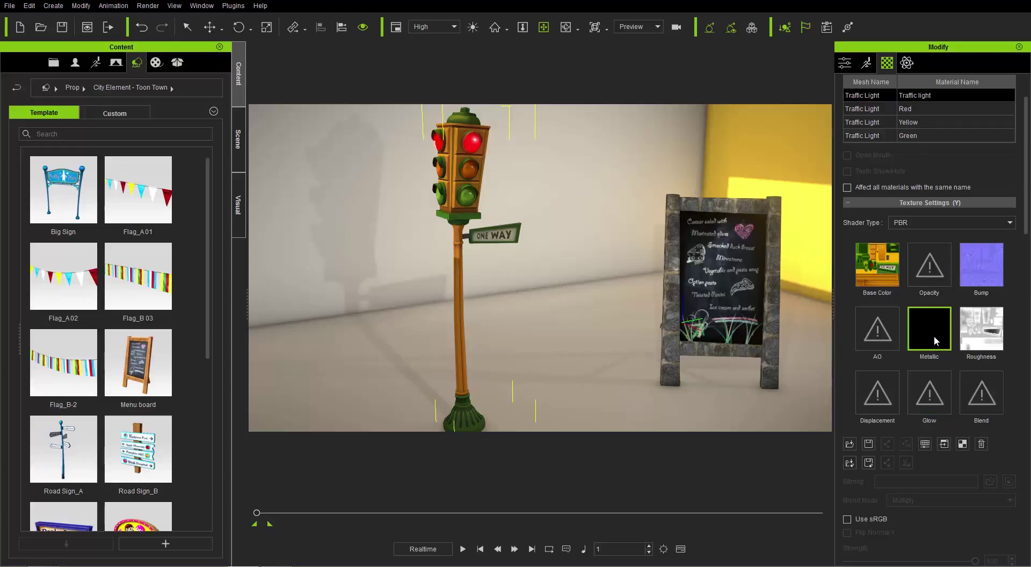
pyautogui.click(925, 444)
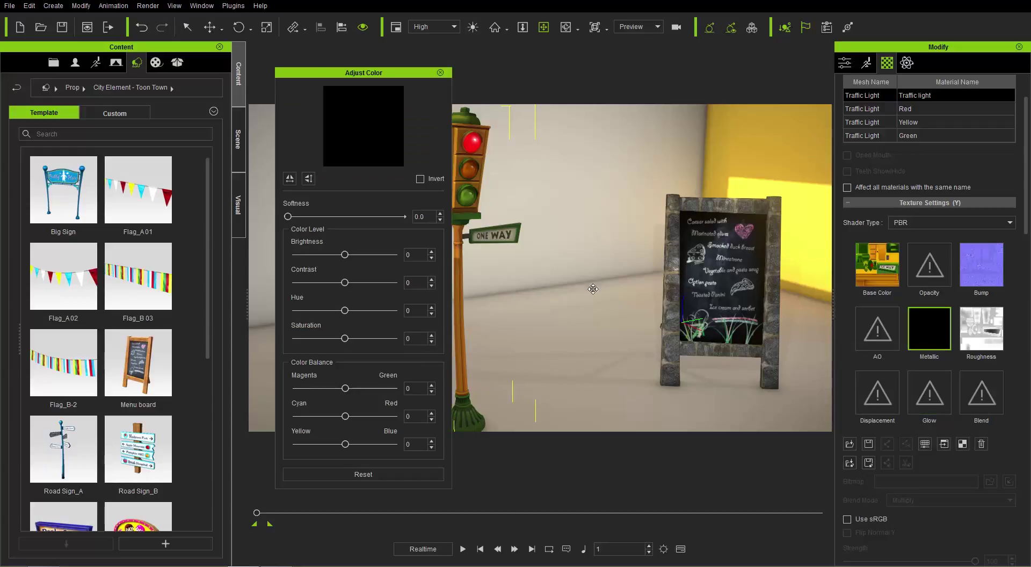
pyautogui.moveTo(532, 297); pyautogui.dragTo(579, 275, button='right')
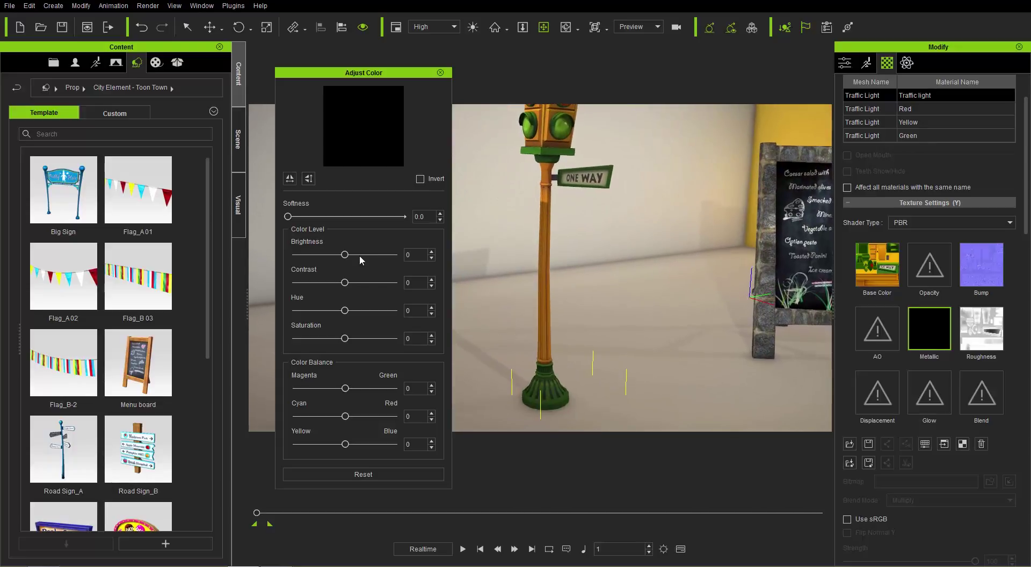
pyautogui.moveTo(344, 255); pyautogui.dragTo(404, 257)
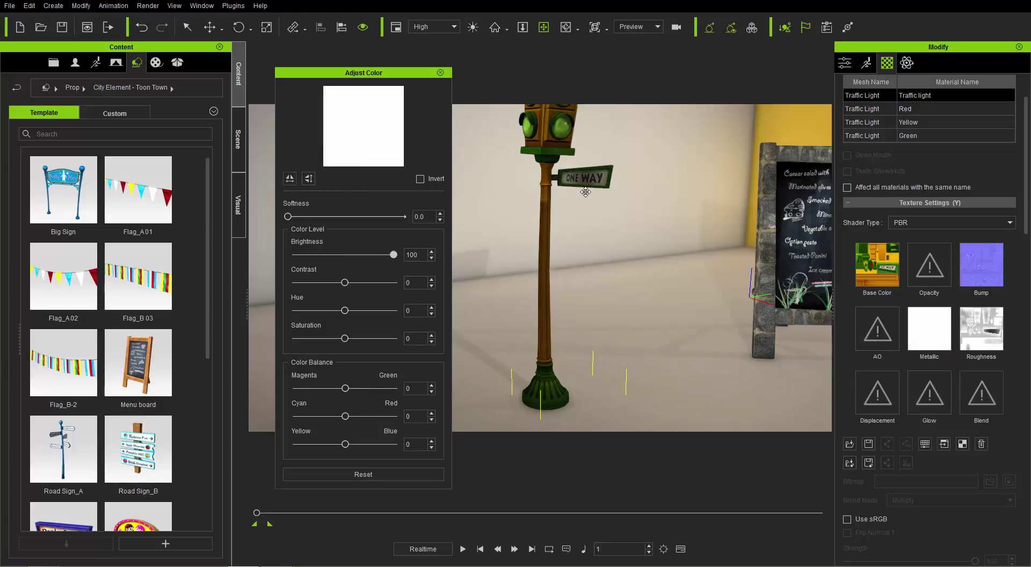
pyautogui.moveTo(588, 207); pyautogui.dragTo(662, 297, button='right')
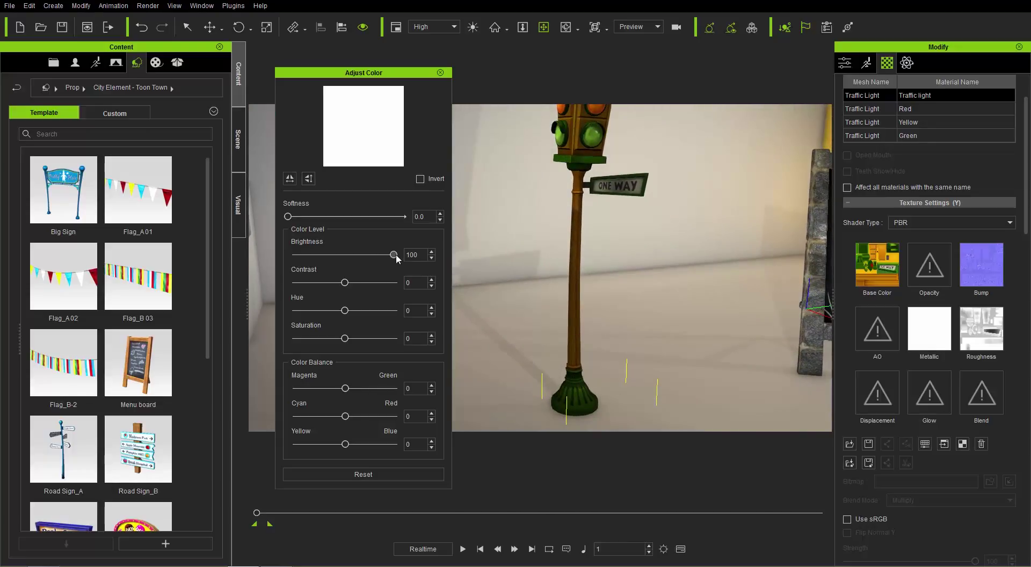
pyautogui.moveTo(395, 253); pyautogui.dragTo(424, 258)
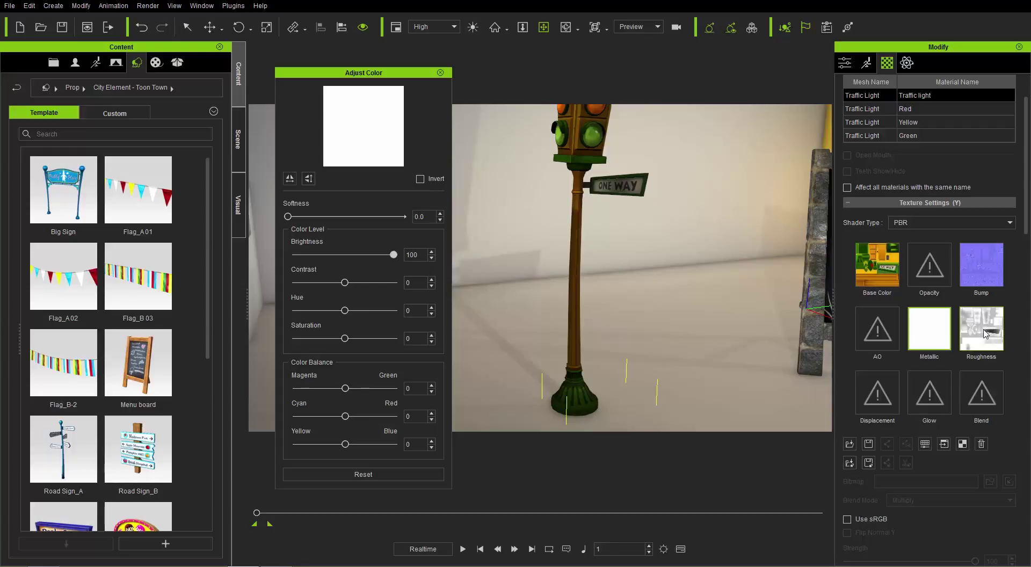
# Step: Lower the Brightness of the Traffic light material's Roughness texture to -46 and finish the color adjustment
pyautogui.click(984, 333)
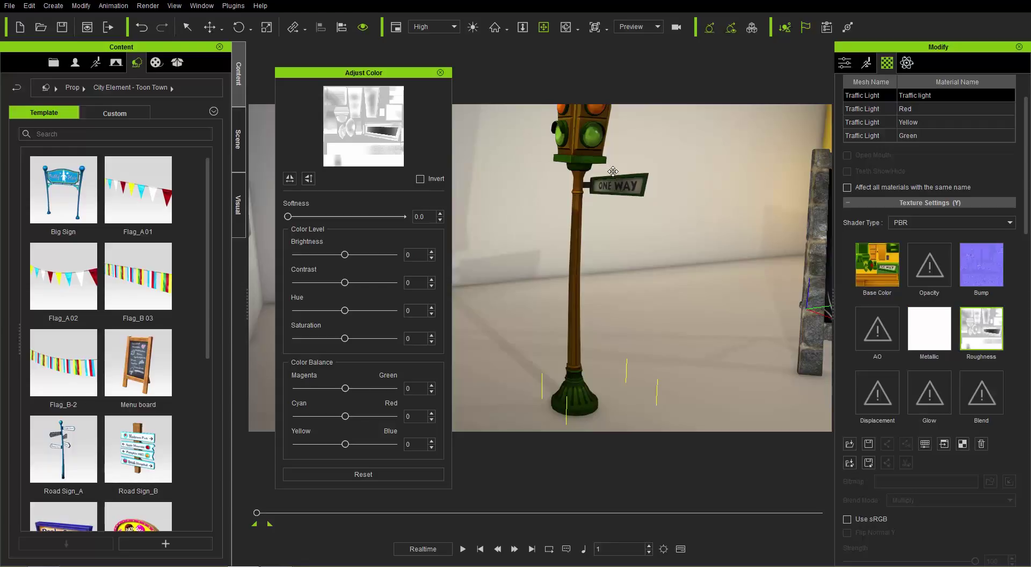
pyautogui.moveTo(605, 161); pyautogui.dragTo(557, 267, button='middle')
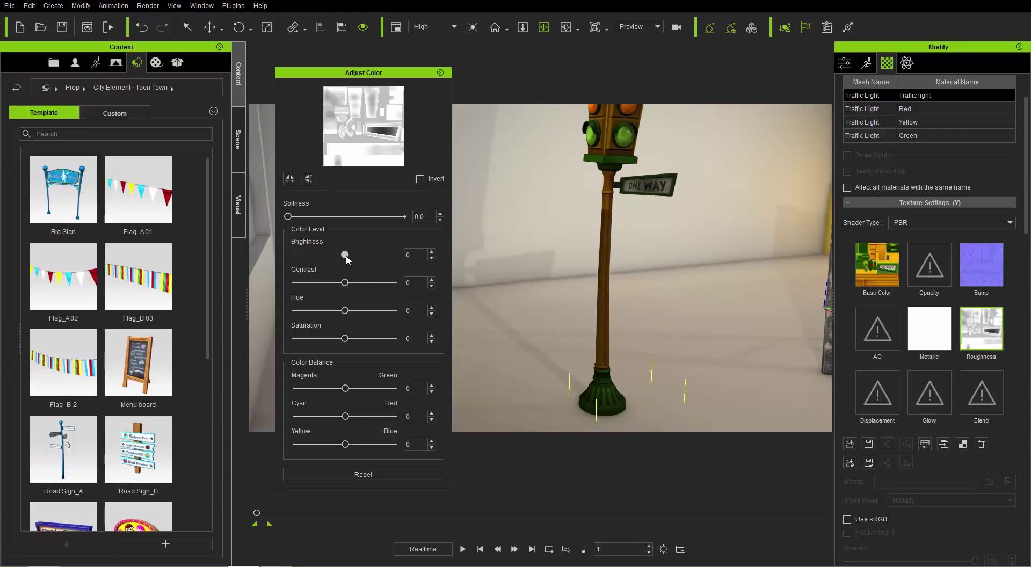
pyautogui.moveTo(346, 256); pyautogui.dragTo(324, 258)
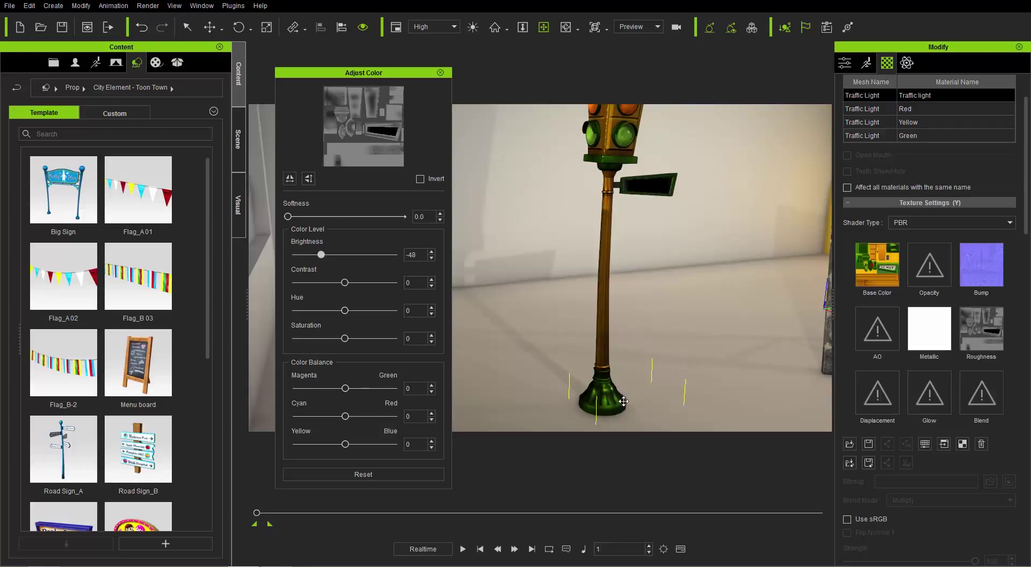
pyautogui.moveTo(621, 366); pyautogui.dragTo(633, 269, button='right')
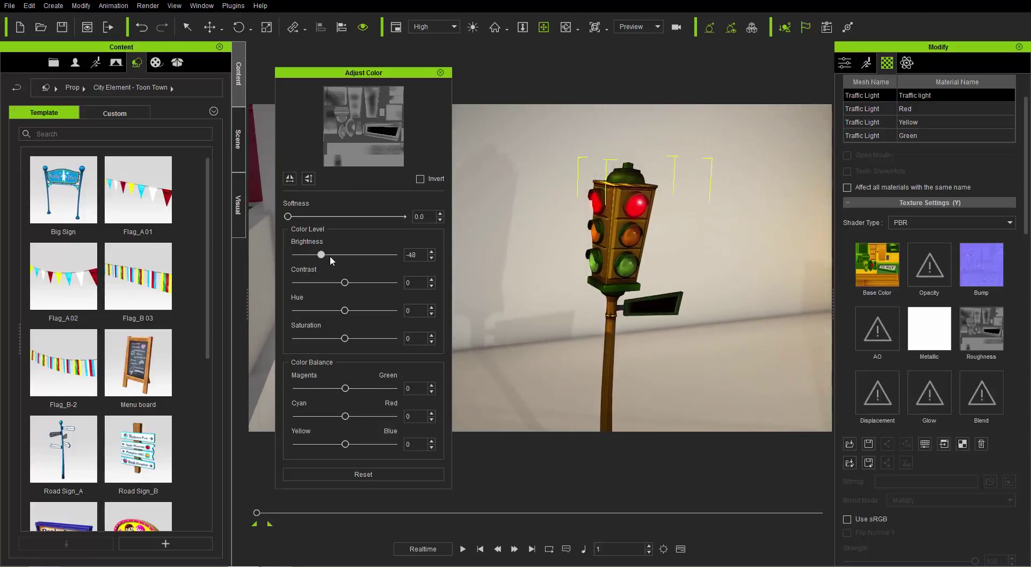
pyautogui.moveTo(318, 259); pyautogui.dragTo(315, 256)
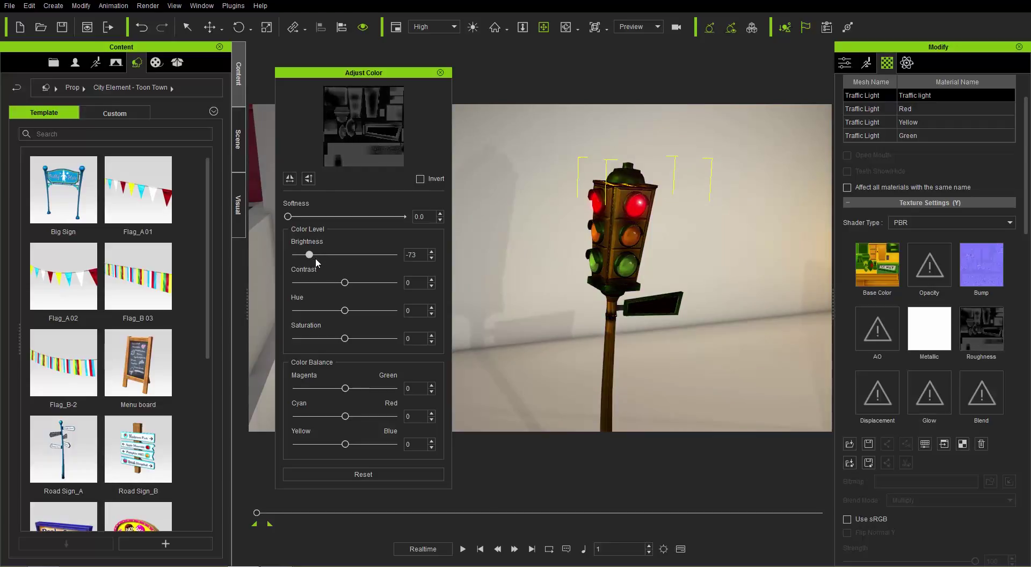
pyautogui.moveTo(693, 338); pyautogui.dragTo(639, 297, button='right')
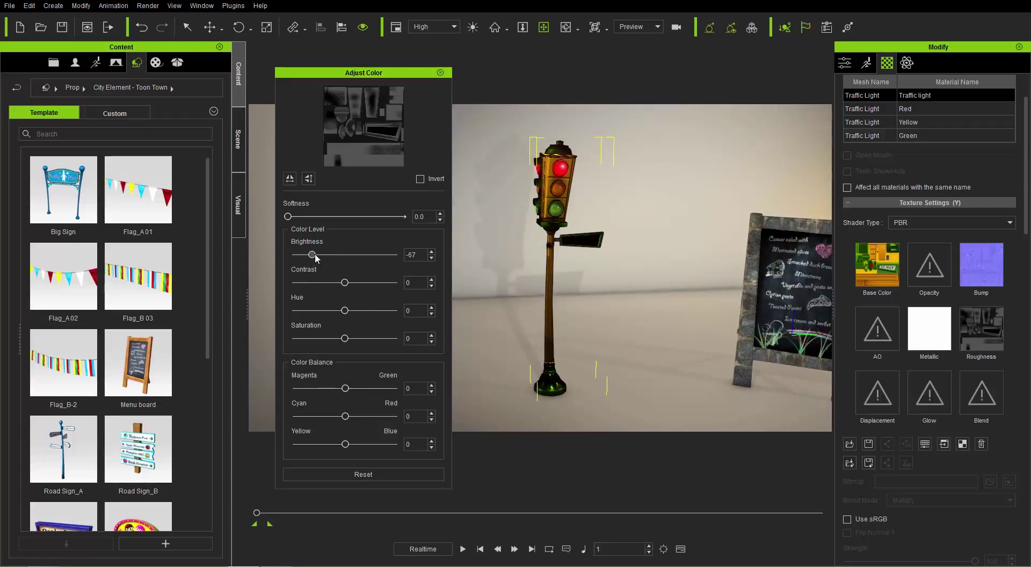
pyautogui.moveTo(324, 259); pyautogui.dragTo(325, 257)
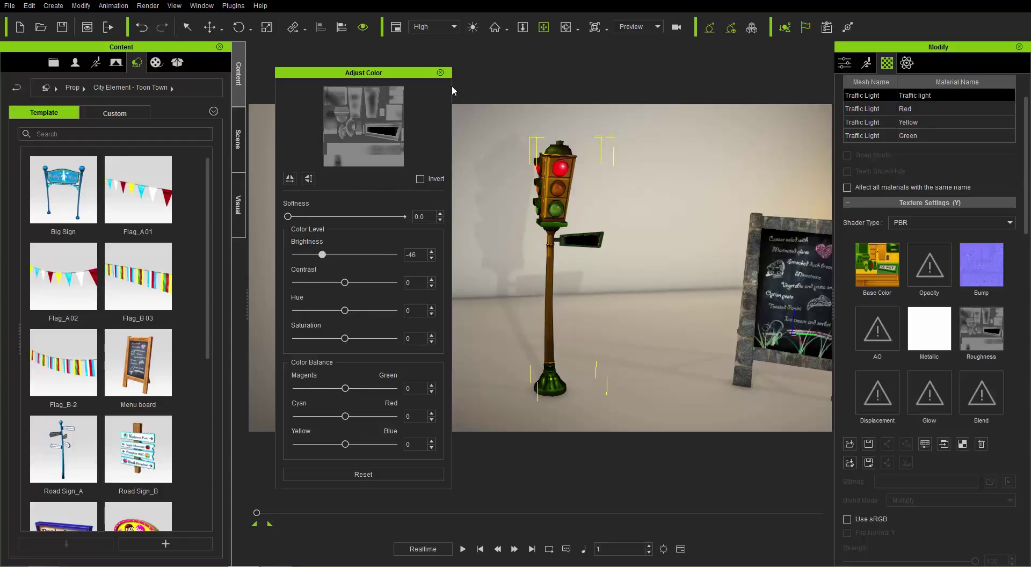
pyautogui.click(441, 72)
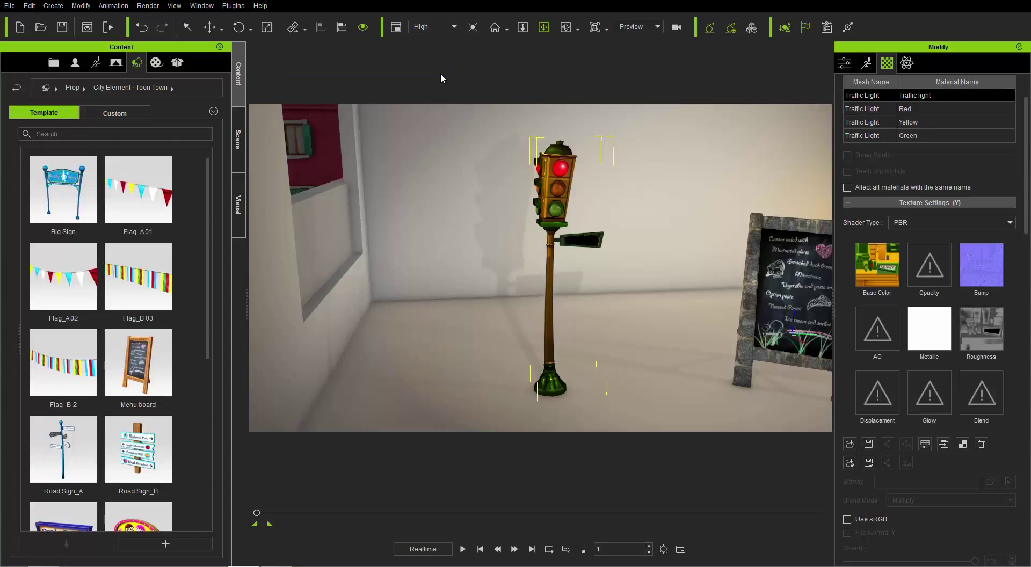
# Step: Save the modified traffic light to the custom Props library under the name Streetlight Indoor
pyautogui.click(122, 114)
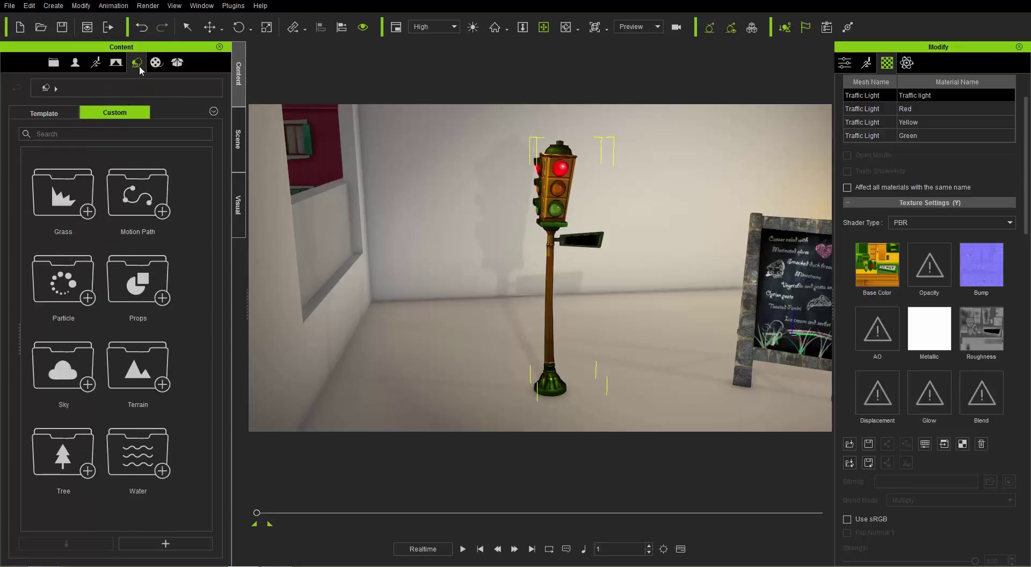
pyautogui.doubleClick(134, 282)
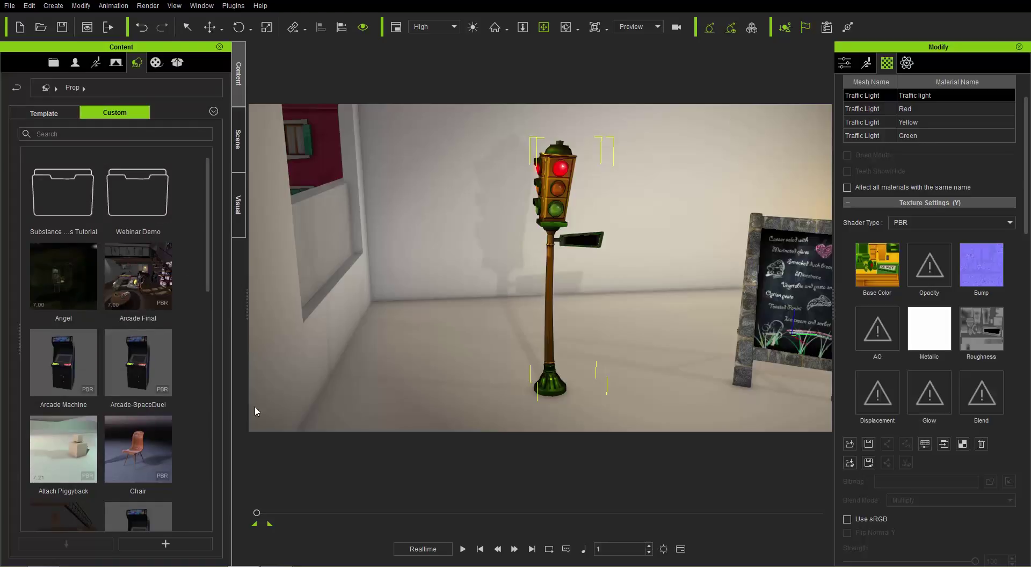
pyautogui.scroll(4, 568, 335)
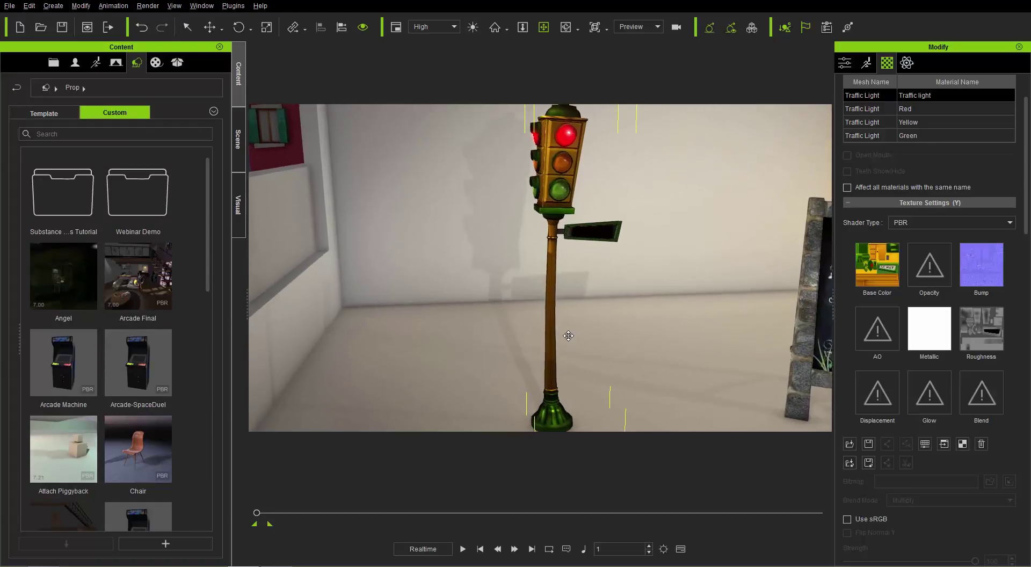
pyautogui.scroll(3, 568, 336)
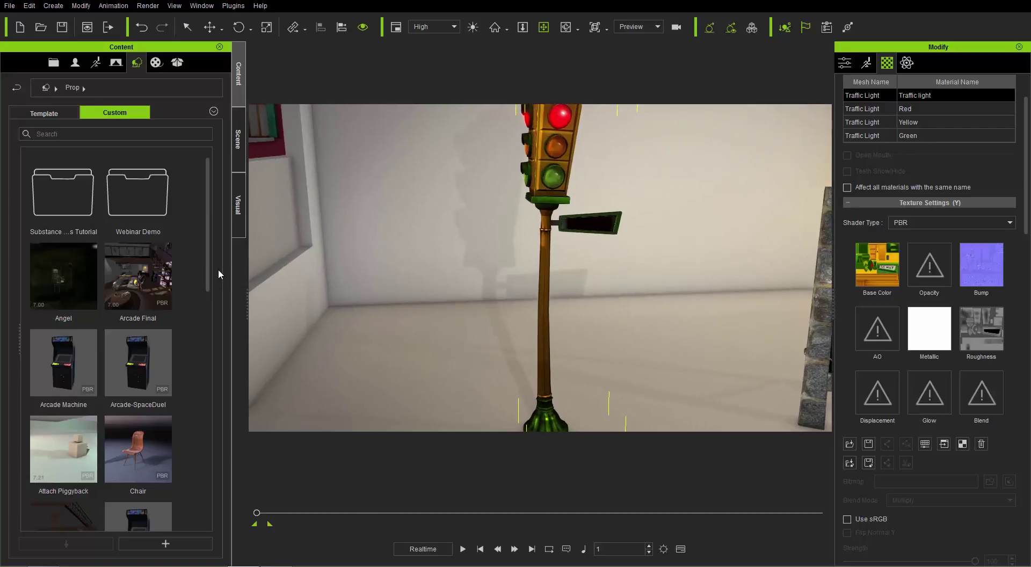
pyautogui.moveTo(209, 266); pyautogui.dragTo(204, 522)
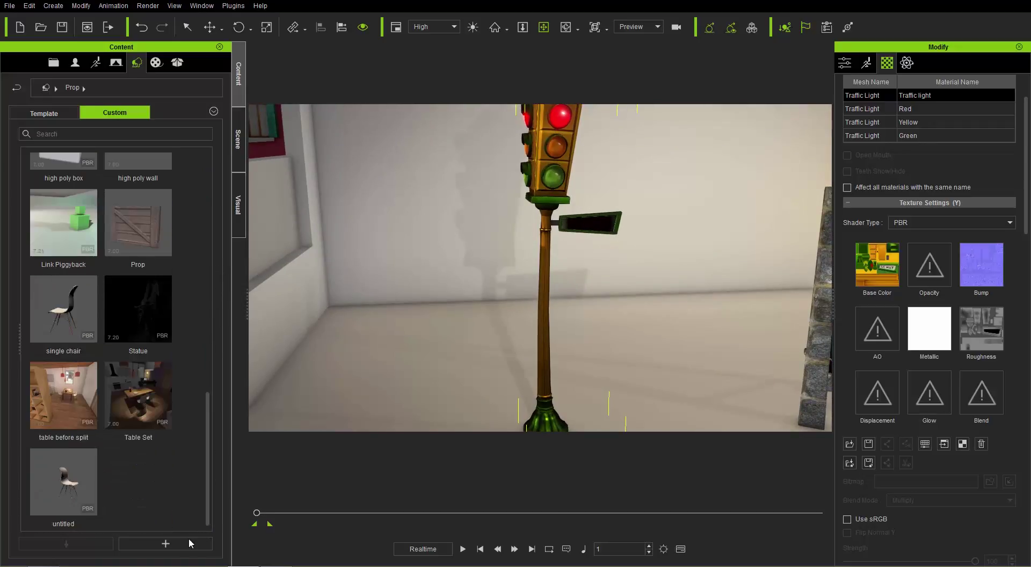
pyautogui.click(172, 544)
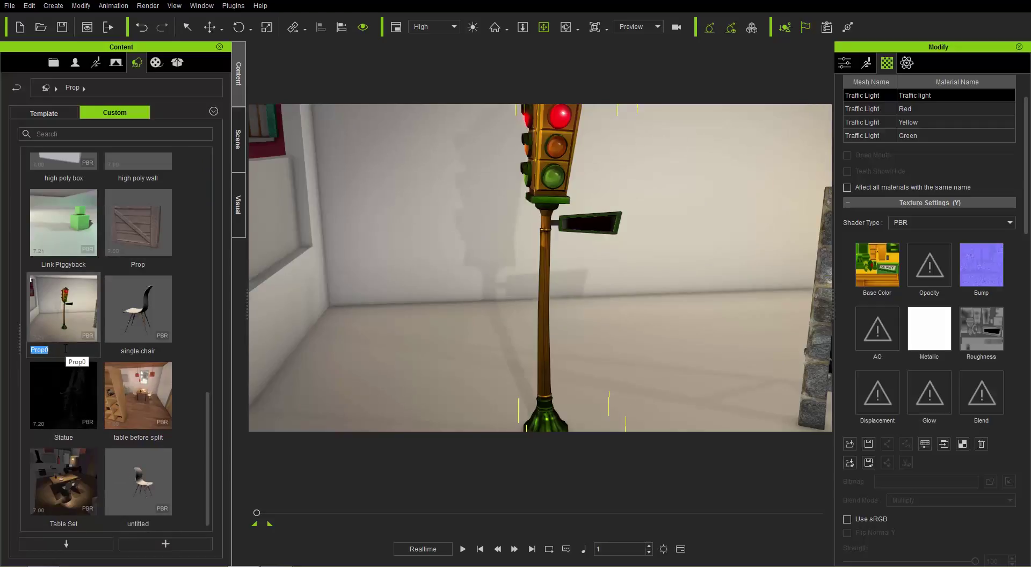
pyautogui.write('Streetlight Indoor')
pyautogui.press('Return')
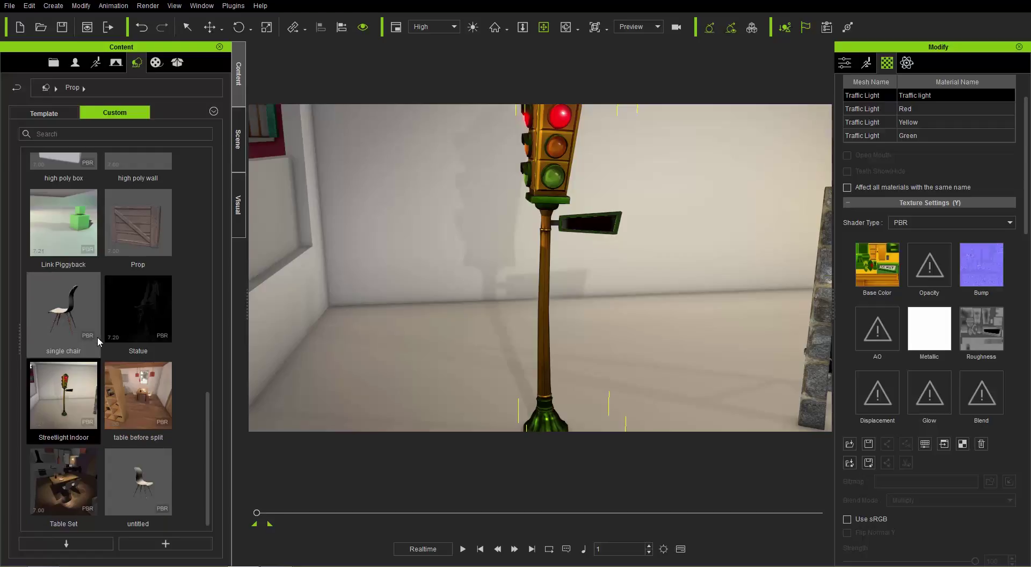
# Step: Place a copy of the saved Streetlight Indoor prop beside the original traffic light, and delete that copy
pyautogui.moveTo(70, 407); pyautogui.dragTo(638, 370)
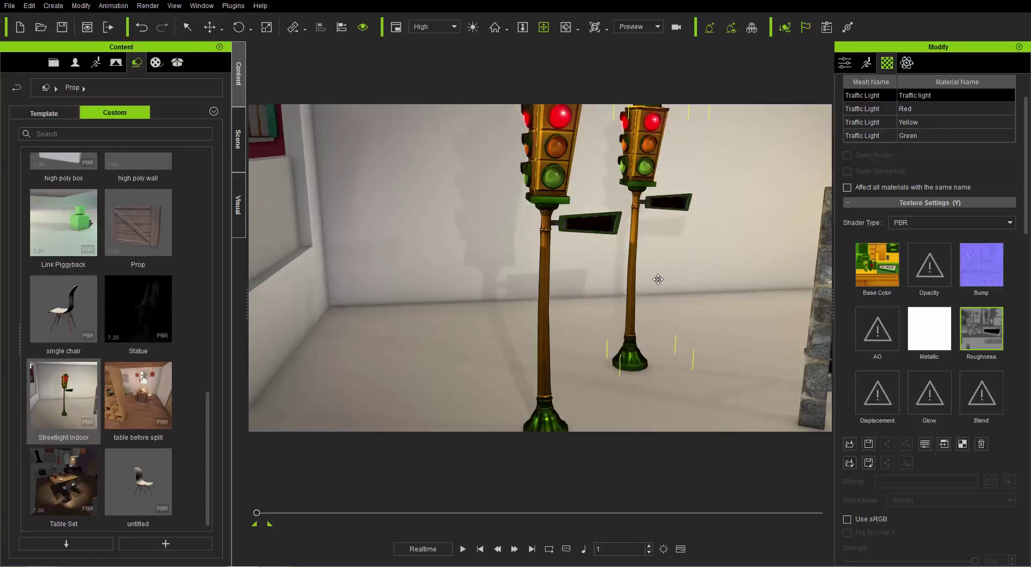
pyautogui.scroll(-2, 660, 293)
pyautogui.moveTo(691, 321); pyautogui.dragTo(679, 322, button='right')
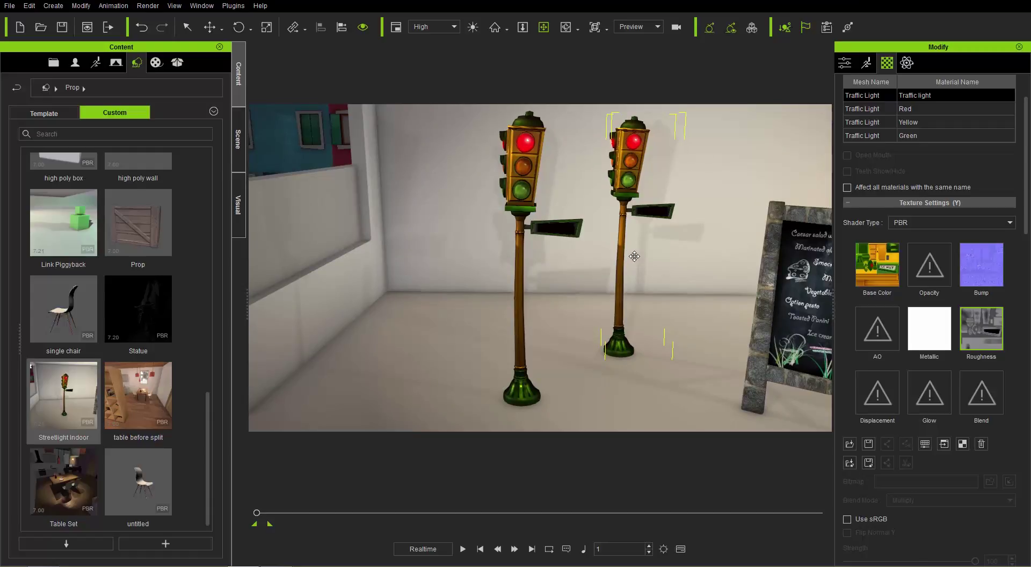
pyautogui.press('Delete')
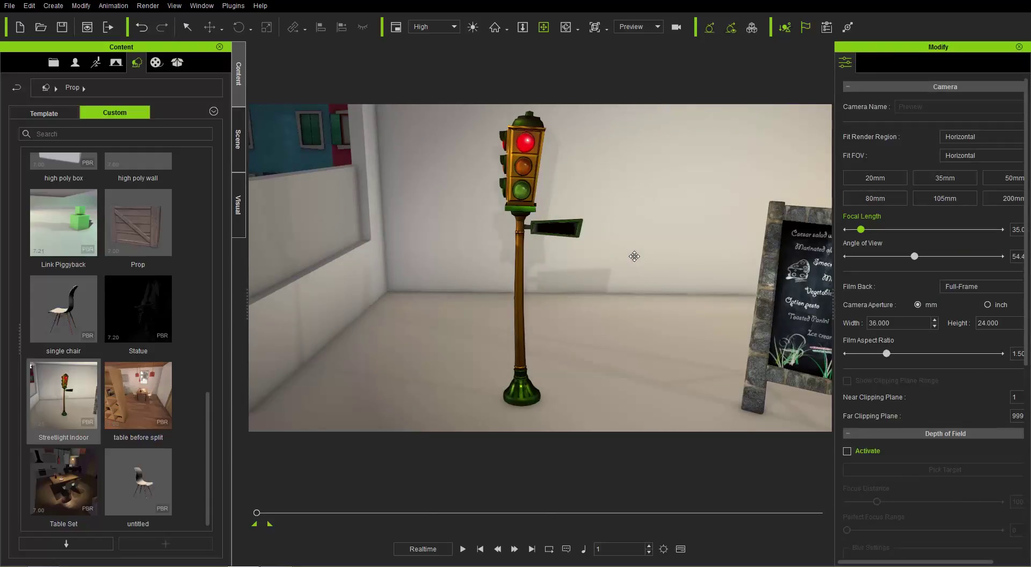
# Step: Select the Menu board prop and hide it from the scene
pyautogui.moveTo(660, 279); pyautogui.dragTo(560, 247, button='middle')
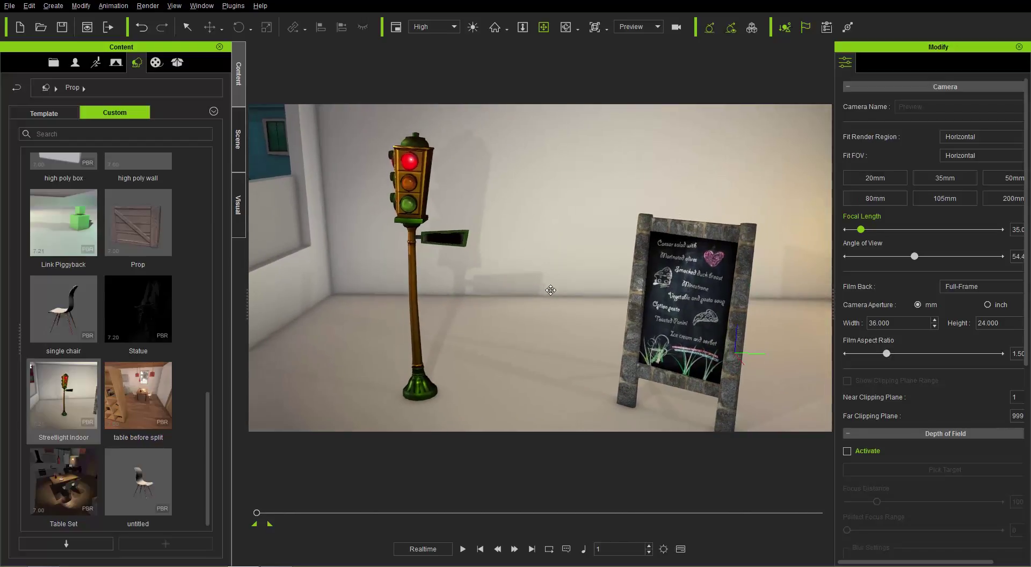
pyautogui.scroll(5, 580, 290)
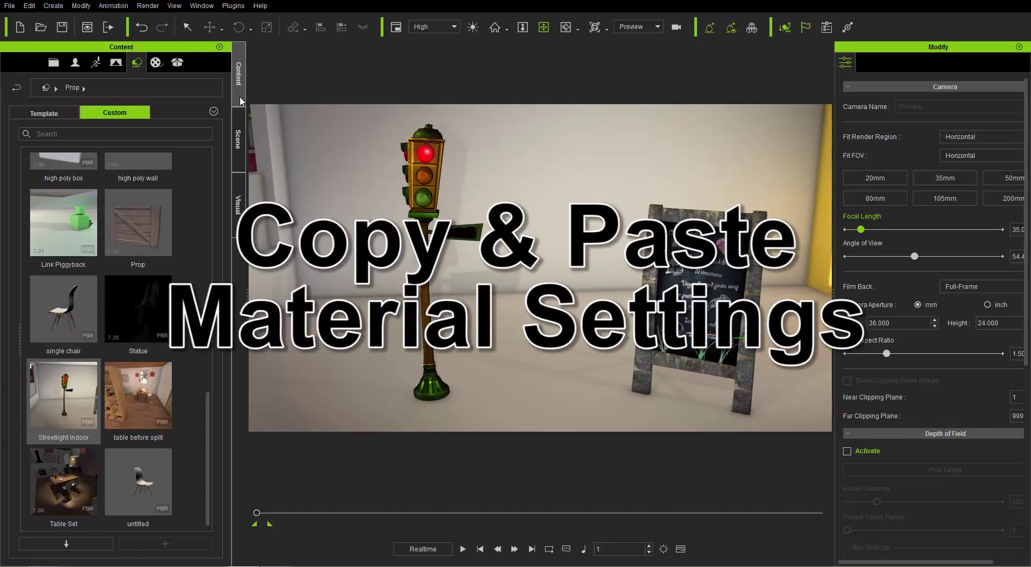
pyautogui.click(712, 270)
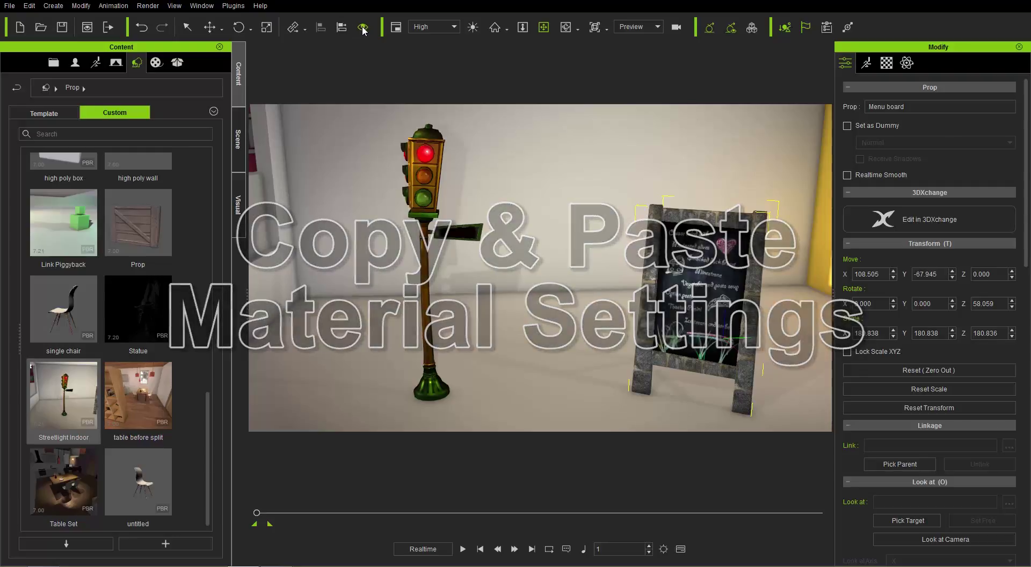
pyautogui.click(363, 28)
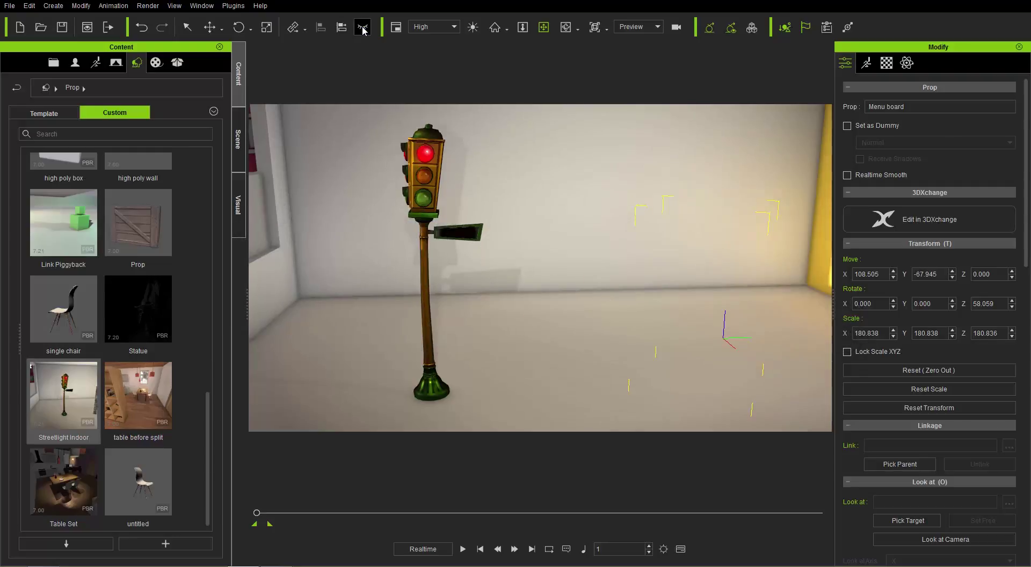
# Step: Create a primitive box and move it to about X 71.8, Y -121.3 on the floor beside the traffic light
pyautogui.click(53, 6)
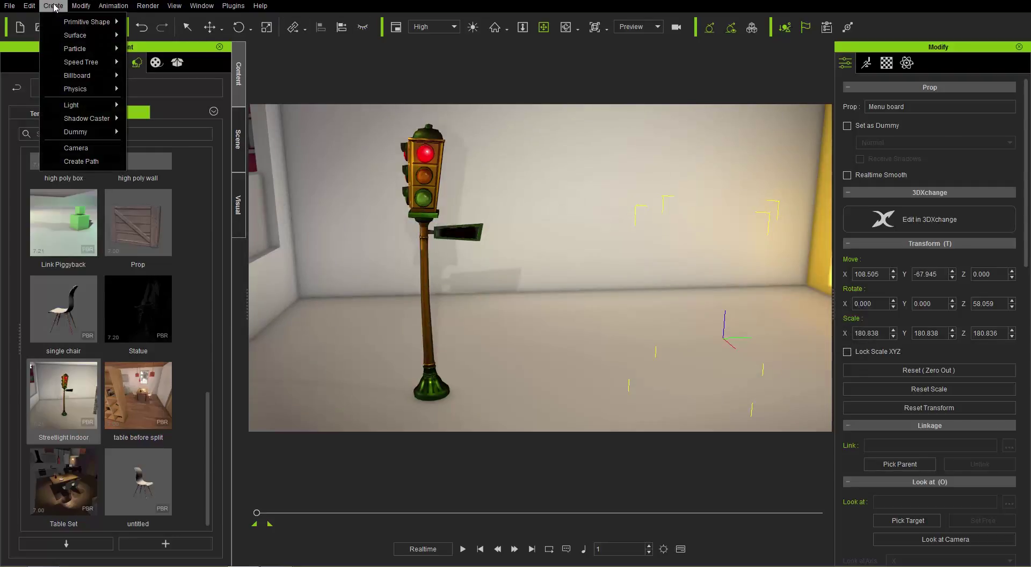
pyautogui.moveTo(83, 25)
pyautogui.click(154, 26)
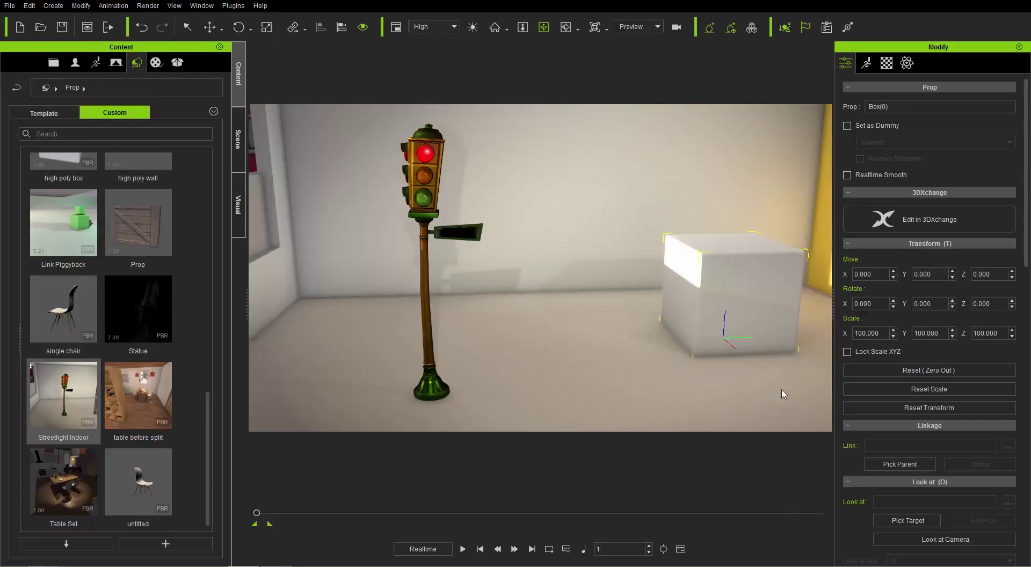
pyautogui.press('w')
pyautogui.moveTo(749, 349); pyautogui.dragTo(635, 387)
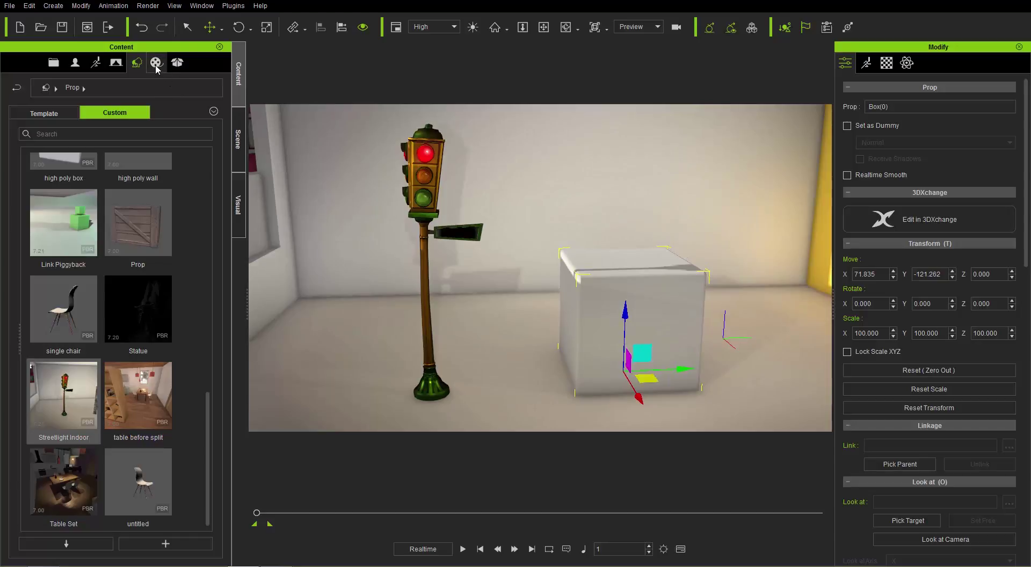
# Step: Apply the Marble-Blanco Nafin material from the Materials Lib to the box
pyautogui.click(156, 63)
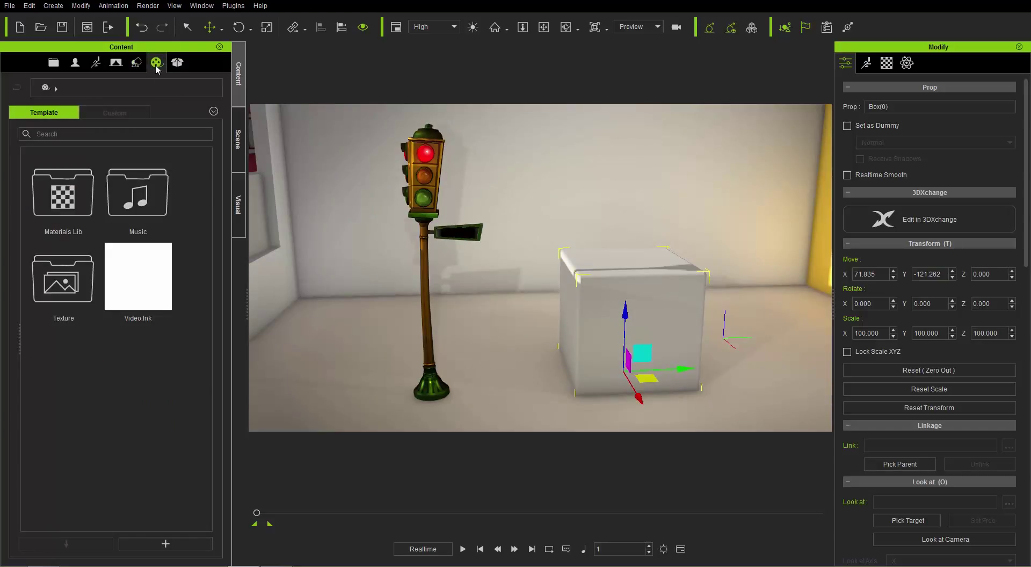
pyautogui.doubleClick(74, 198)
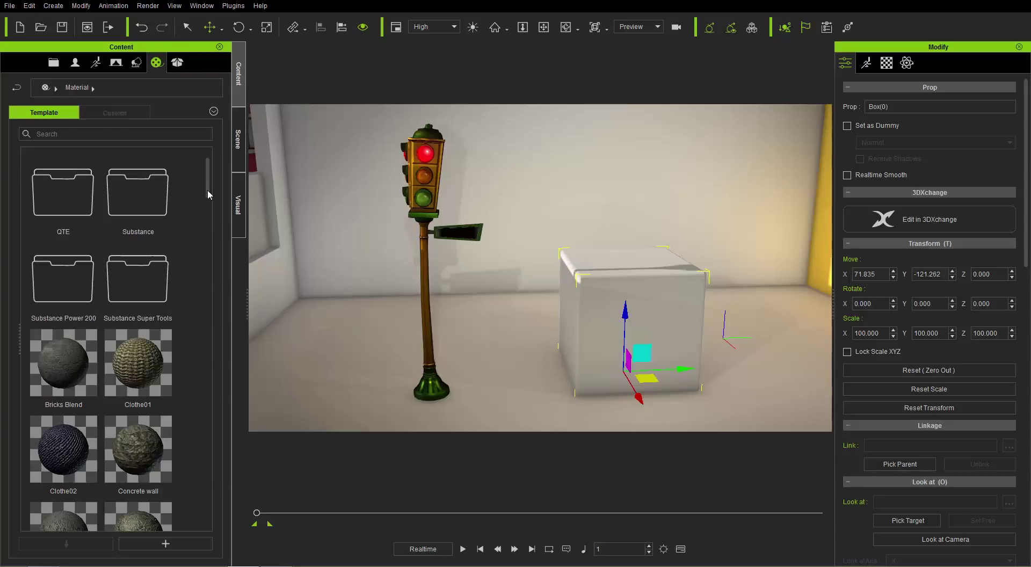
pyautogui.moveTo(207, 195); pyautogui.dragTo(216, 317)
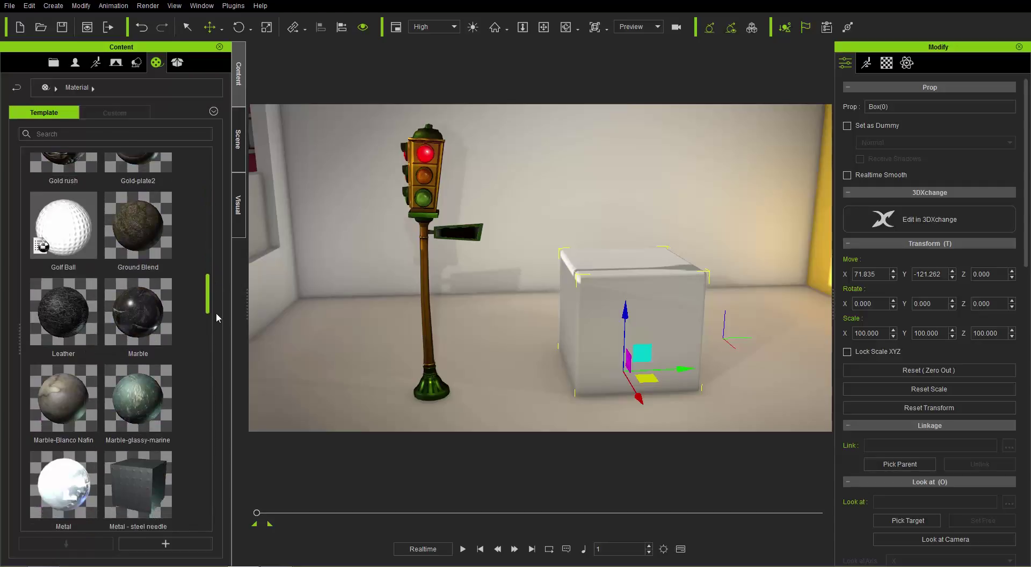
pyautogui.scroll(-2, 216, 318)
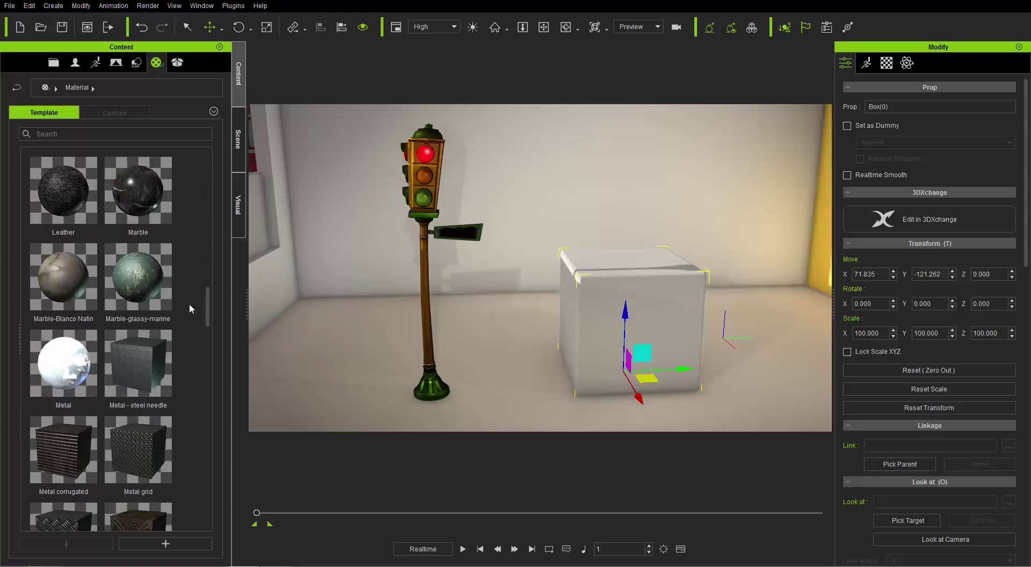
pyautogui.moveTo(65, 454); pyautogui.dragTo(630, 325)
pyautogui.moveTo(63, 296); pyautogui.dragTo(597, 314)
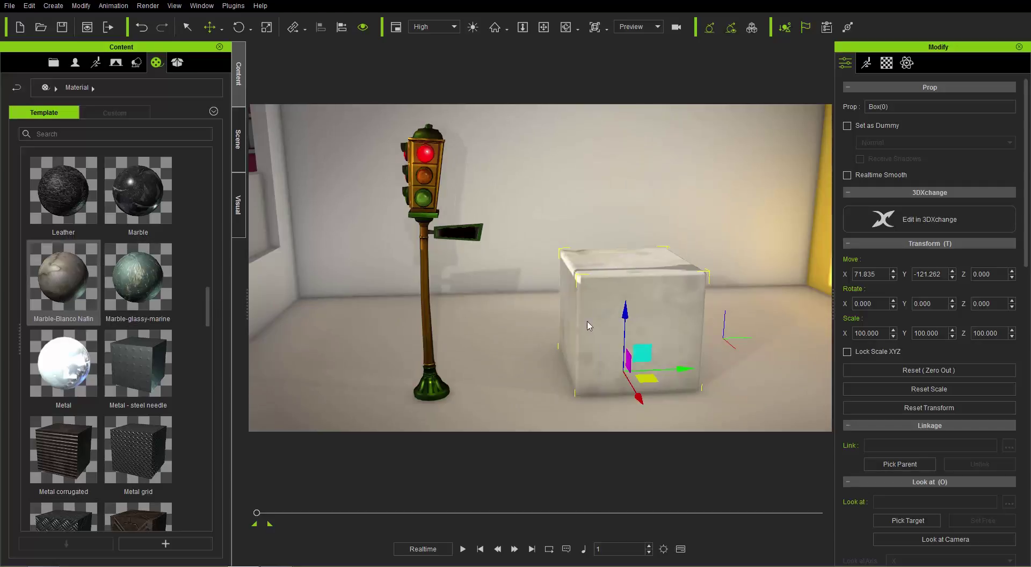
pyautogui.moveTo(618, 316); pyautogui.dragTo(685, 317, button='right')
pyautogui.moveTo(547, 321); pyautogui.dragTo(601, 332, button='right')
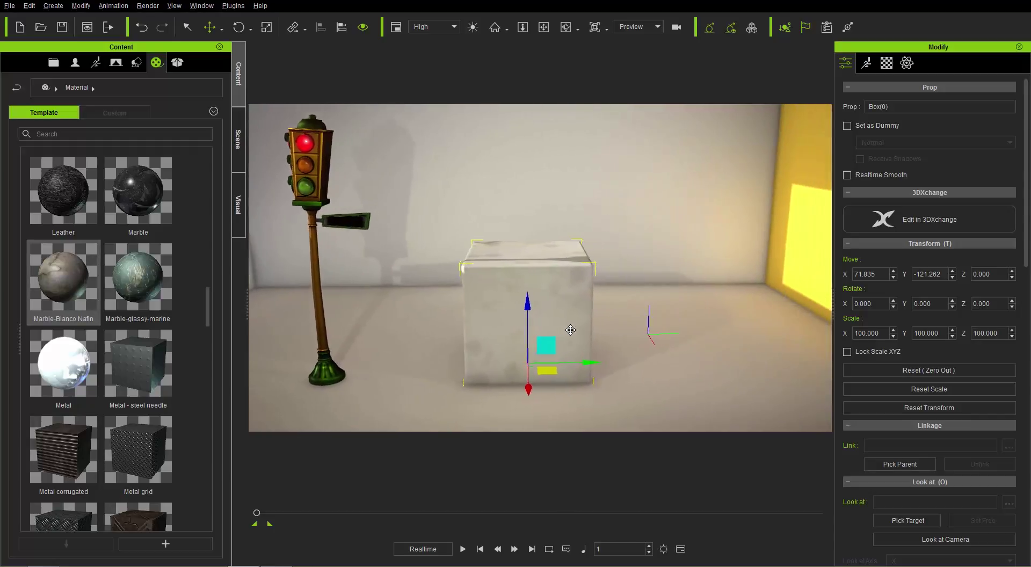
# Step: Create a second primitive box and place it on the floor beside the marble box
pyautogui.click(59, 7)
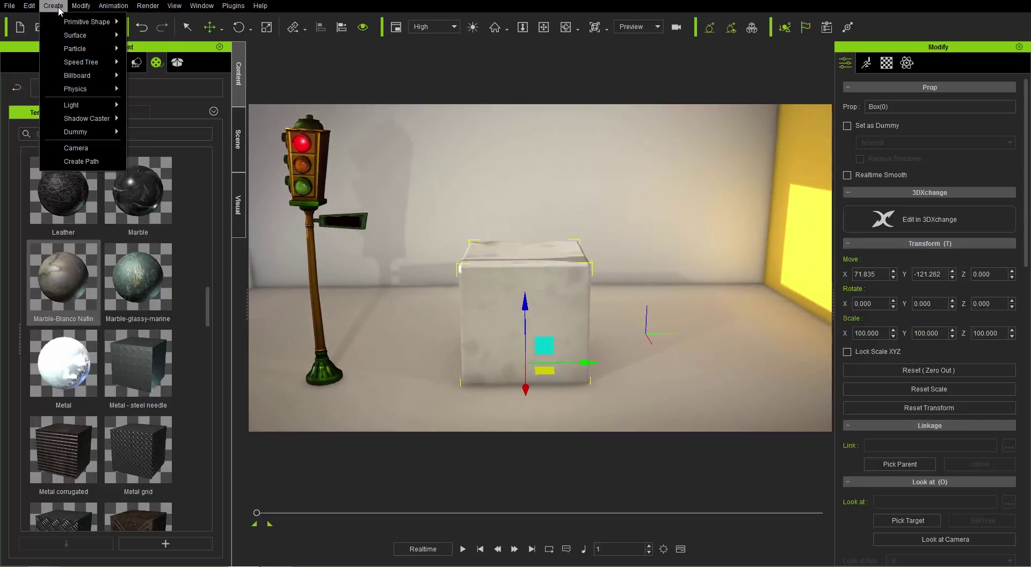
pyautogui.moveTo(107, 22)
pyautogui.click(153, 26)
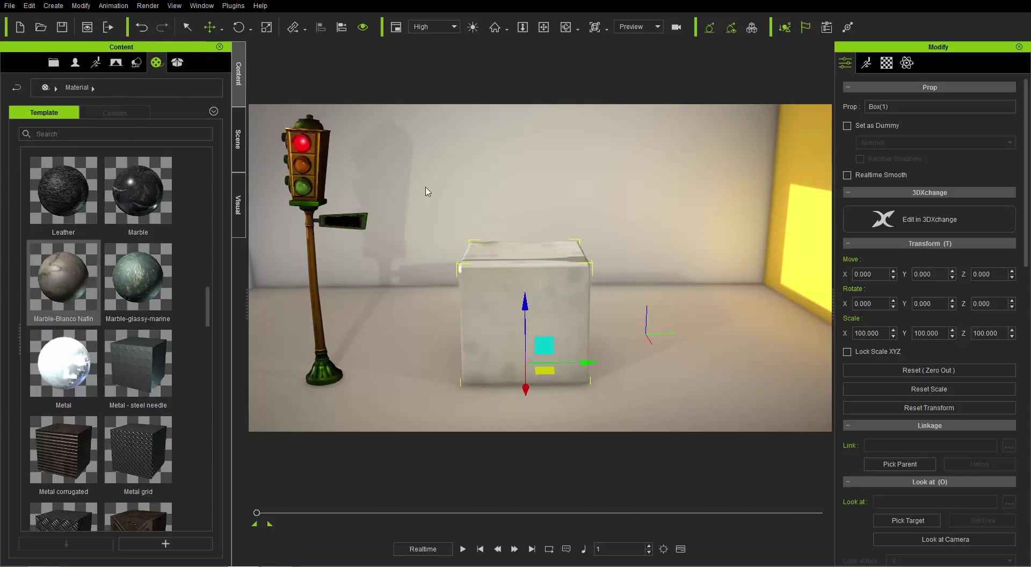
pyautogui.moveTo(690, 355); pyautogui.dragTo(755, 389)
# Step: Pick the marble box's material from its Material List and apply it to the plain second box
pyautogui.click(535, 317)
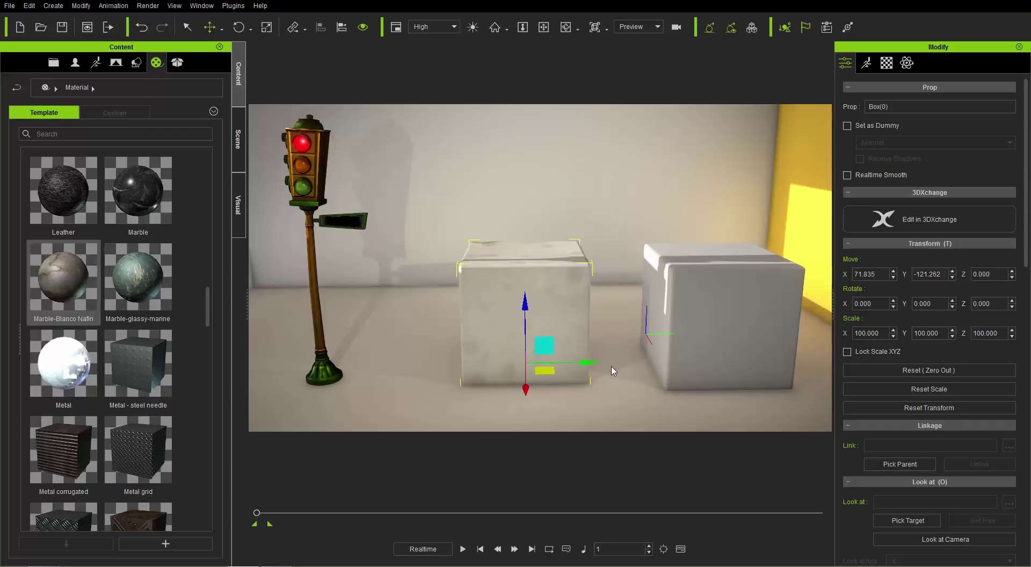
pyautogui.moveTo(680, 346); pyautogui.dragTo(605, 350, button='middle')
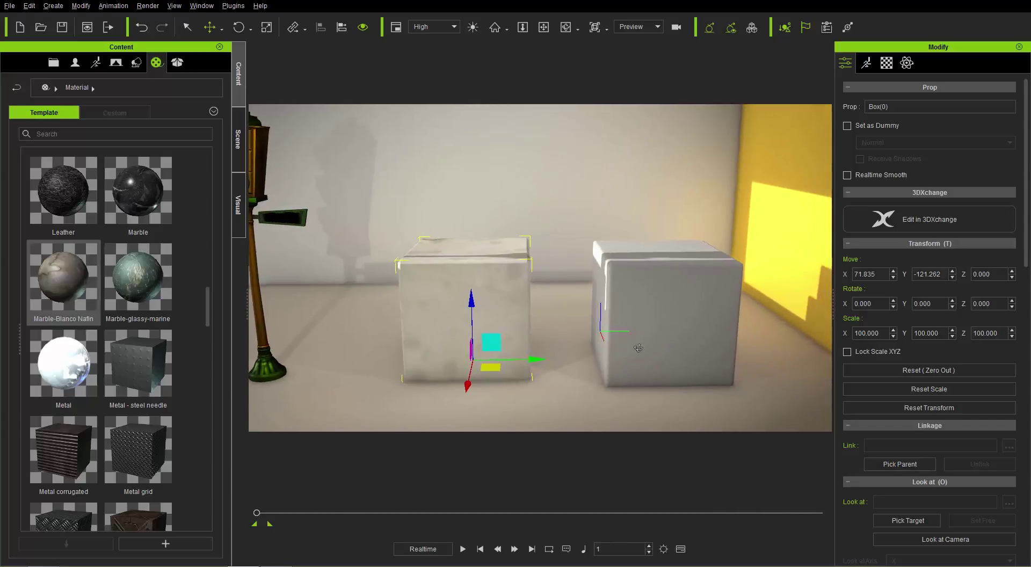
pyautogui.moveTo(638, 348); pyautogui.dragTo(664, 347, button='right')
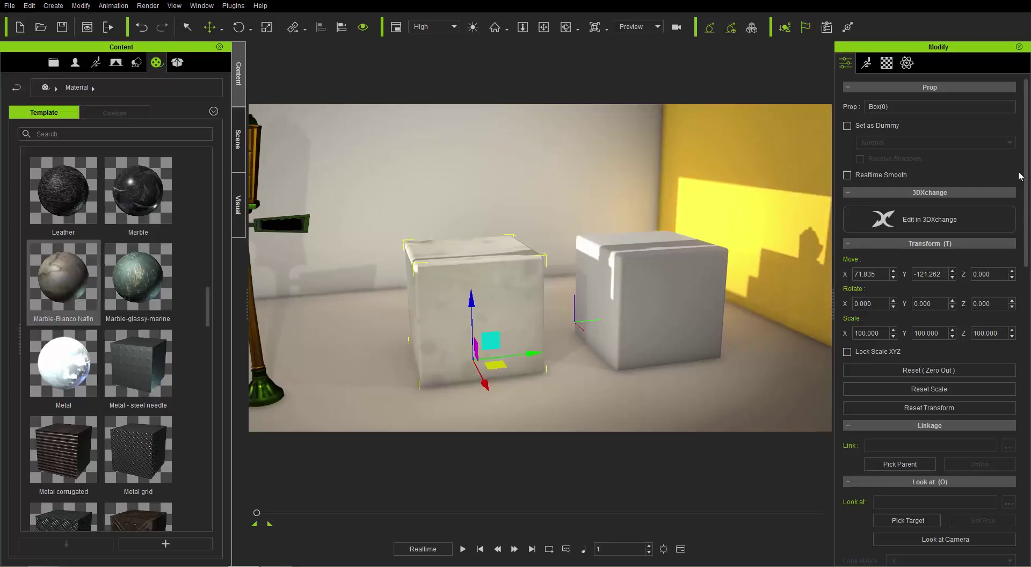
pyautogui.click(887, 64)
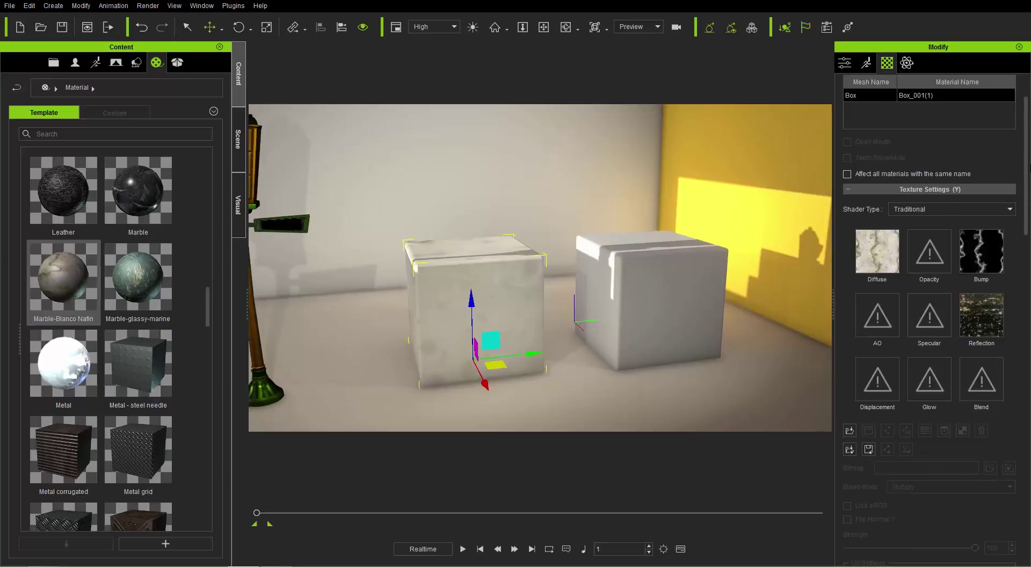
pyautogui.scroll(3, 1026, 161)
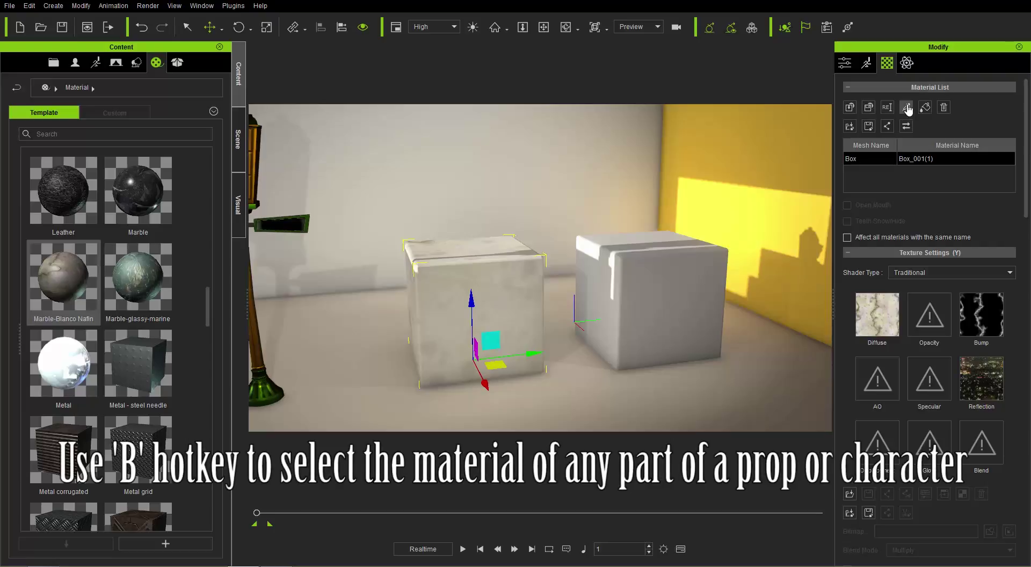
pyautogui.click(906, 107)
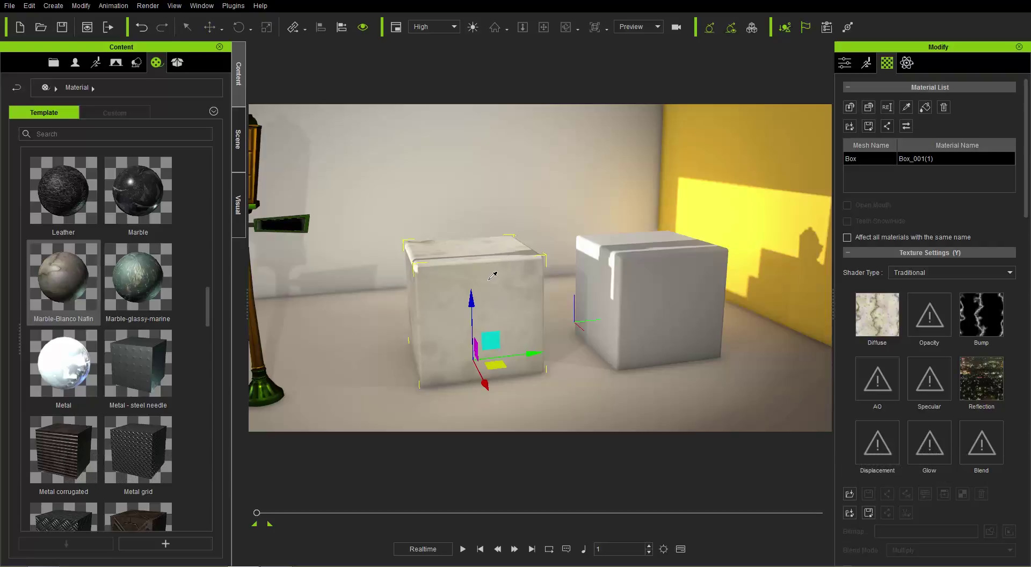
pyautogui.click(924, 109)
pyautogui.click(660, 275)
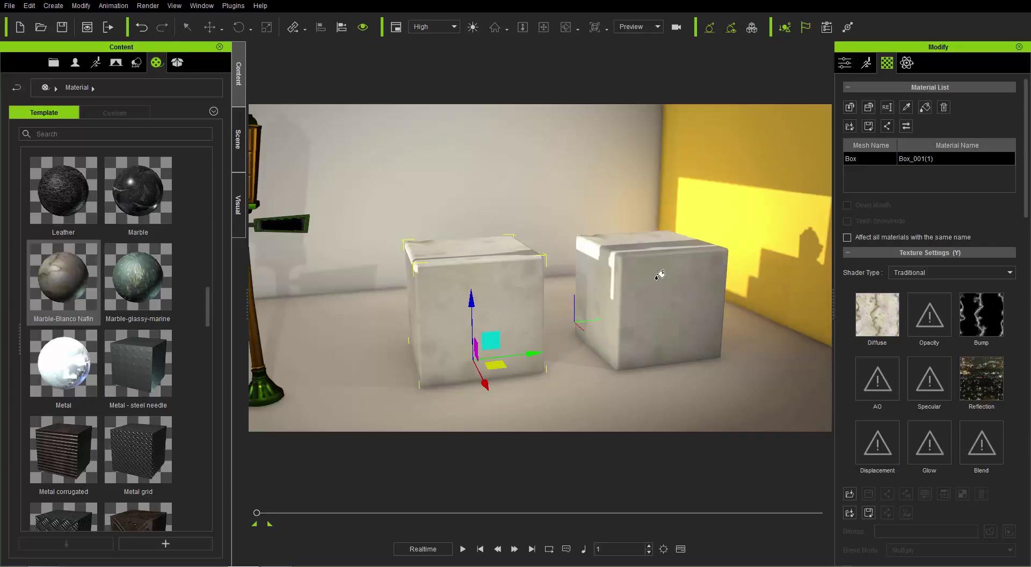
# Step: Apply the picked marble material to the back wall and undo that application
pyautogui.click(570, 177)
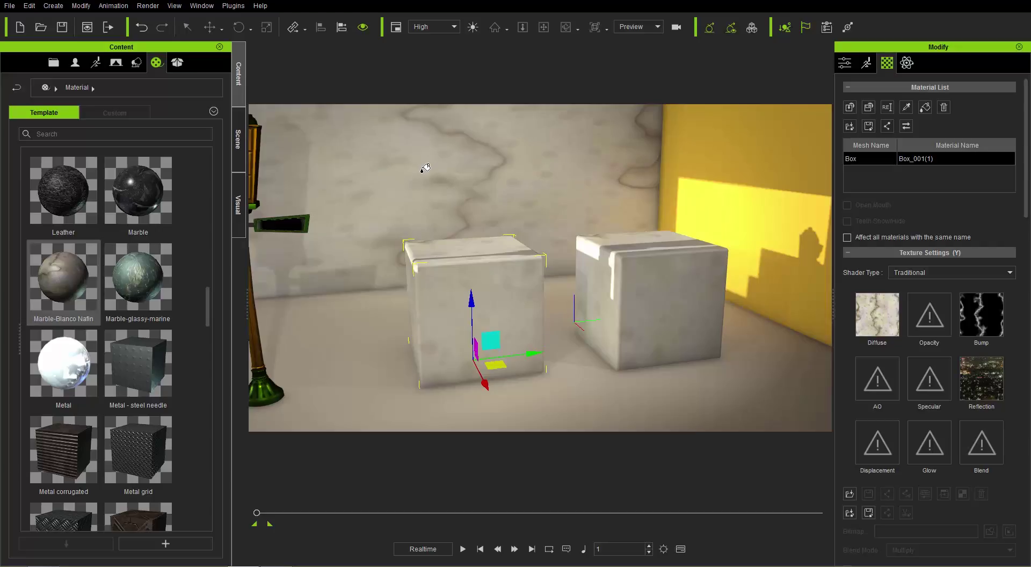
pyautogui.hotkey('ctrl', 'z')
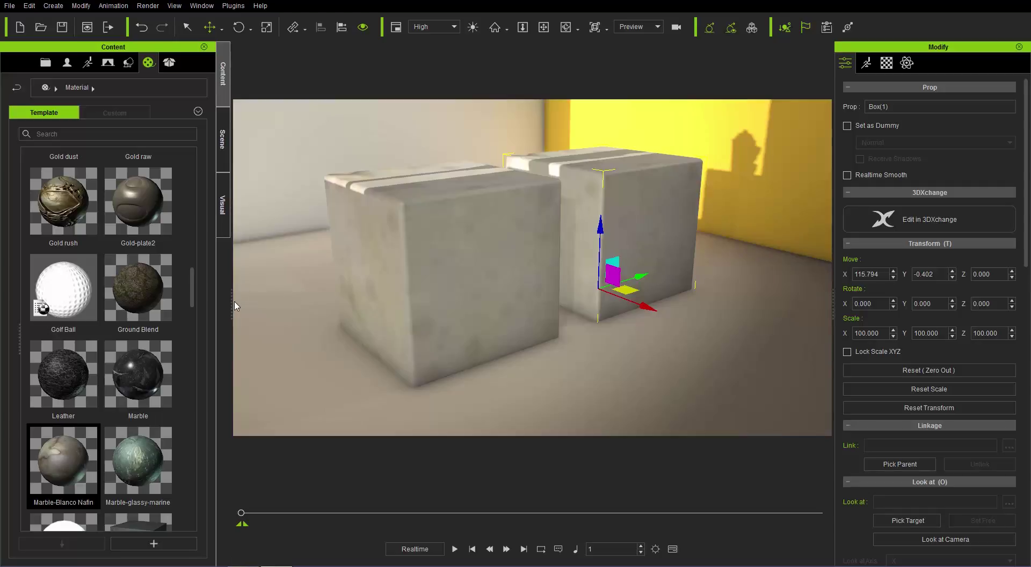
# Step: Widen the material library, and apply Stone Blend to the front box and Skin to the rear box
pyautogui.moveTo(231, 301); pyautogui.dragTo(403, 291)
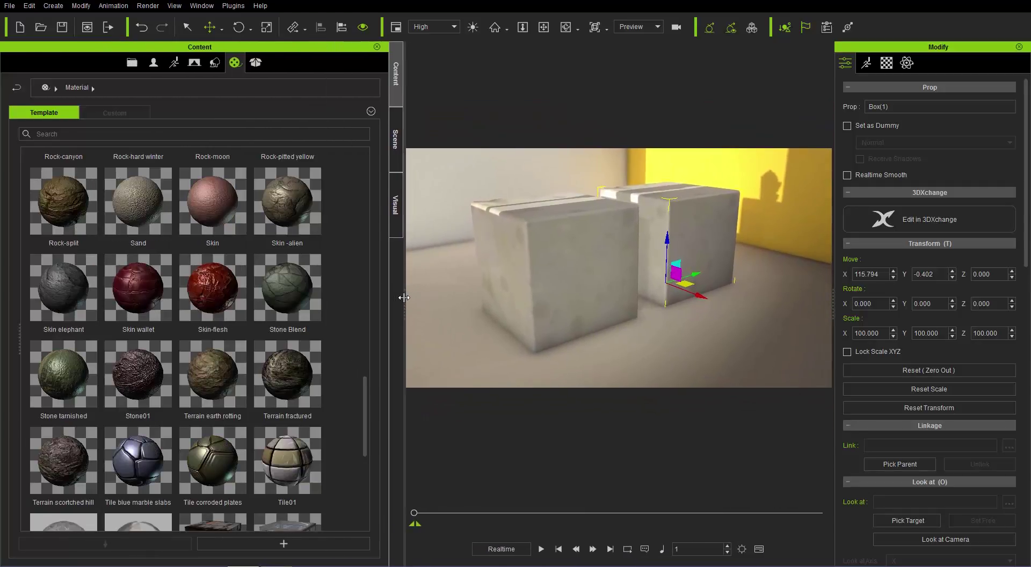
pyautogui.moveTo(309, 299); pyautogui.dragTo(553, 290)
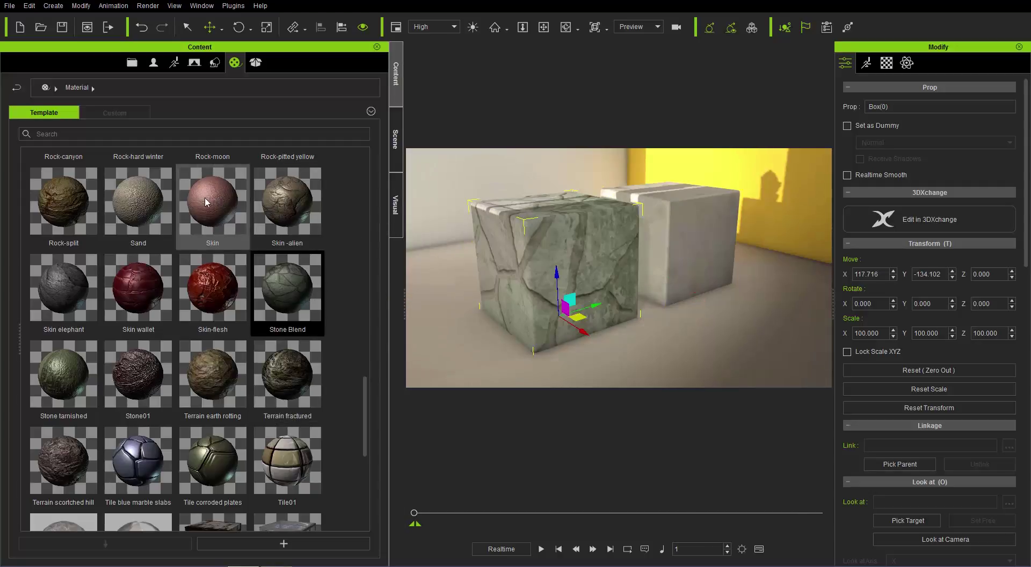
pyautogui.moveTo(204, 198); pyautogui.dragTo(669, 244)
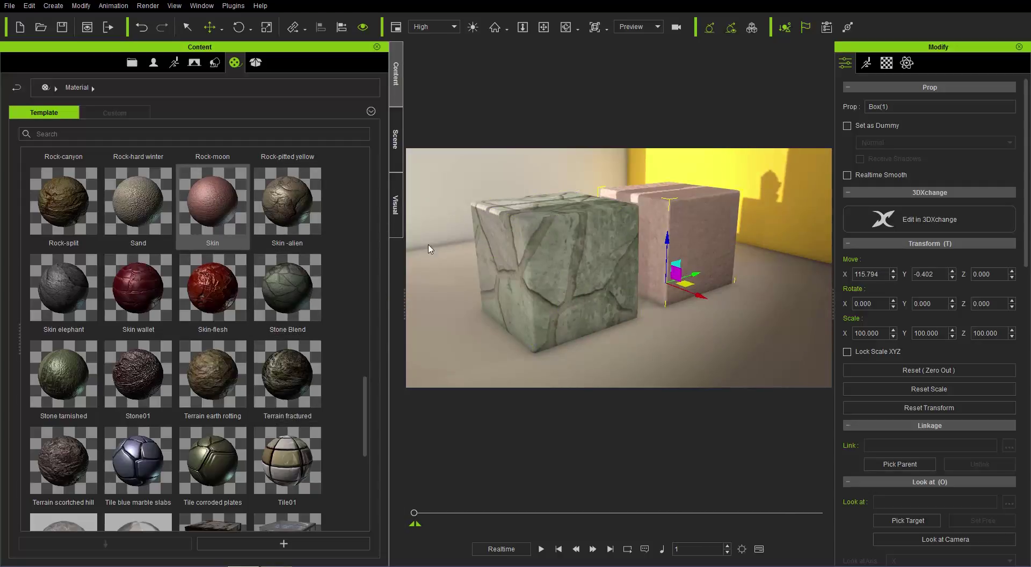
# Step: Apply Marble_02 to the front box and Stonework_003 to the rear box from the Substance Power 200 Stones library
pyautogui.moveTo(366, 418); pyautogui.dragTo(379, 191)
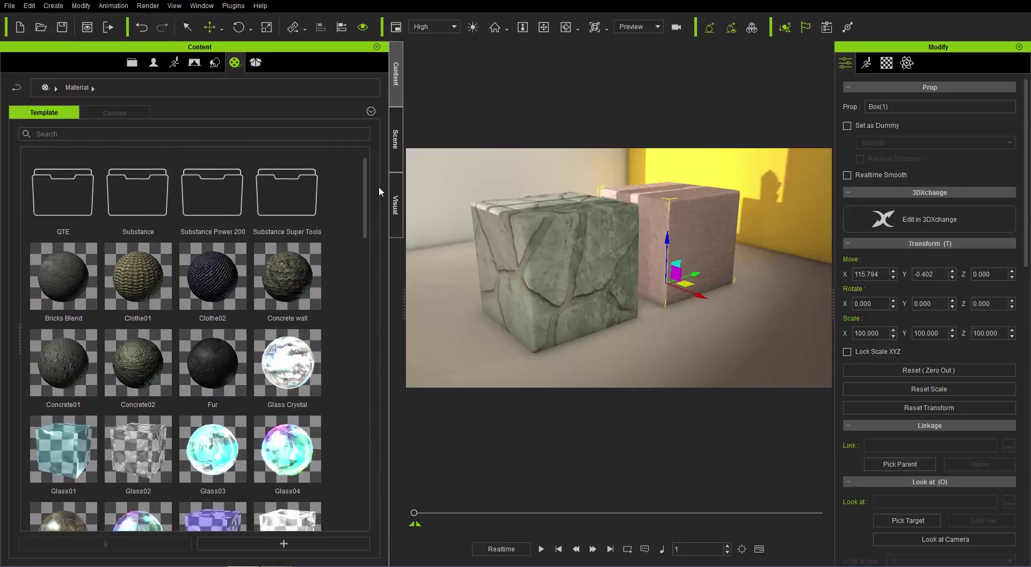
pyautogui.doubleClick(205, 201)
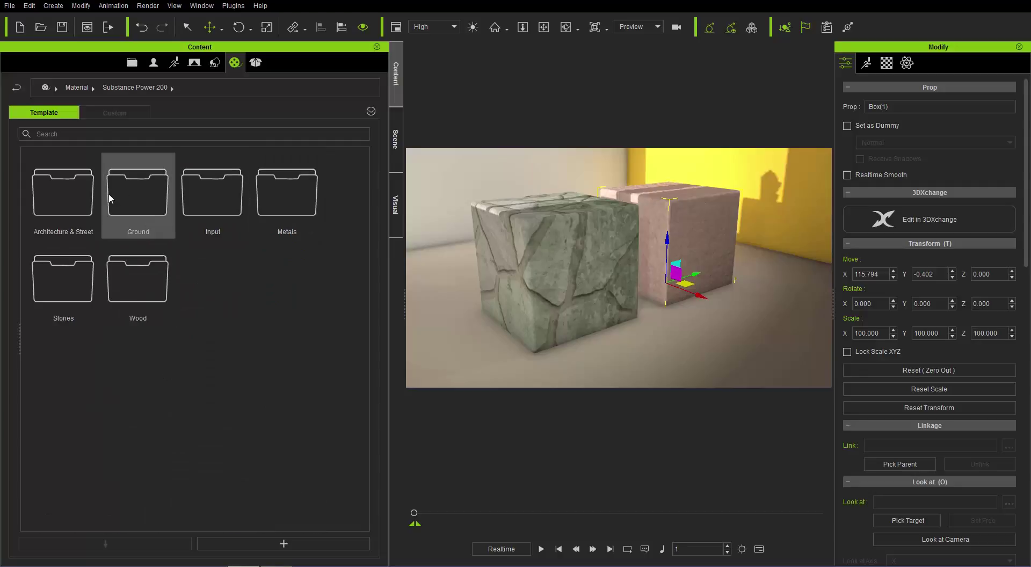
pyautogui.doubleClick(66, 281)
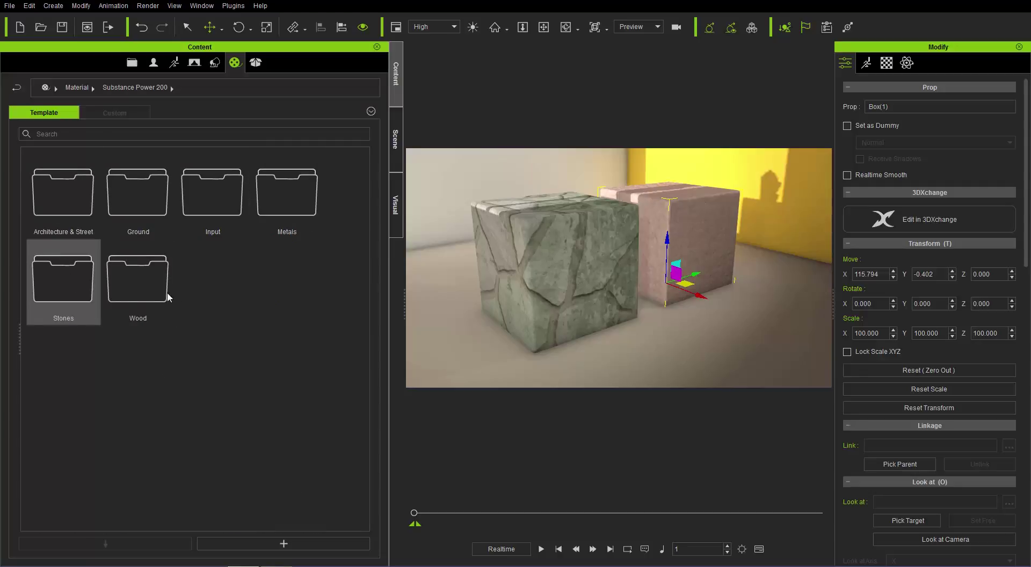
pyautogui.moveTo(157, 253); pyautogui.dragTo(554, 322)
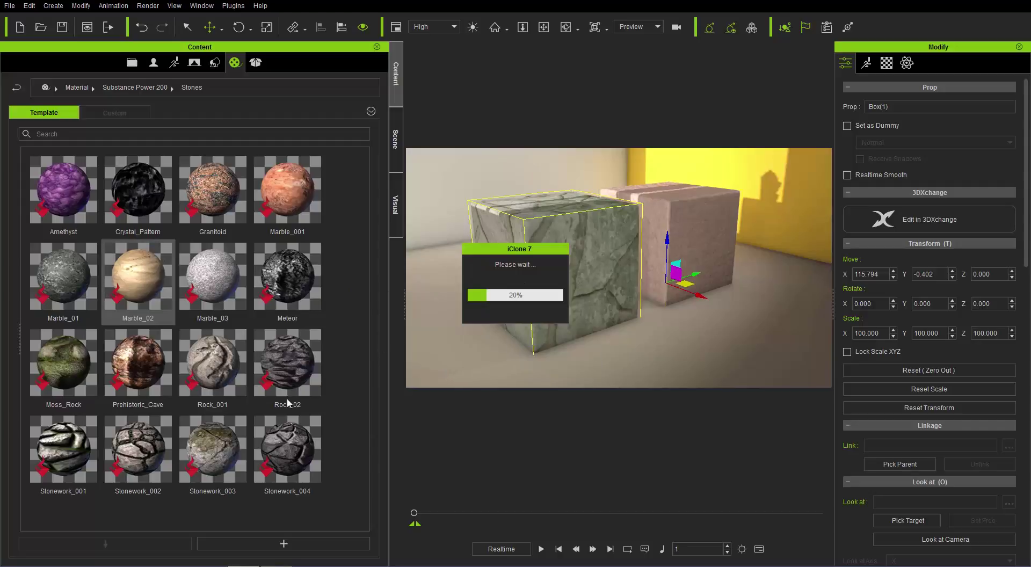
pyautogui.moveTo(219, 460); pyautogui.dragTo(685, 264)
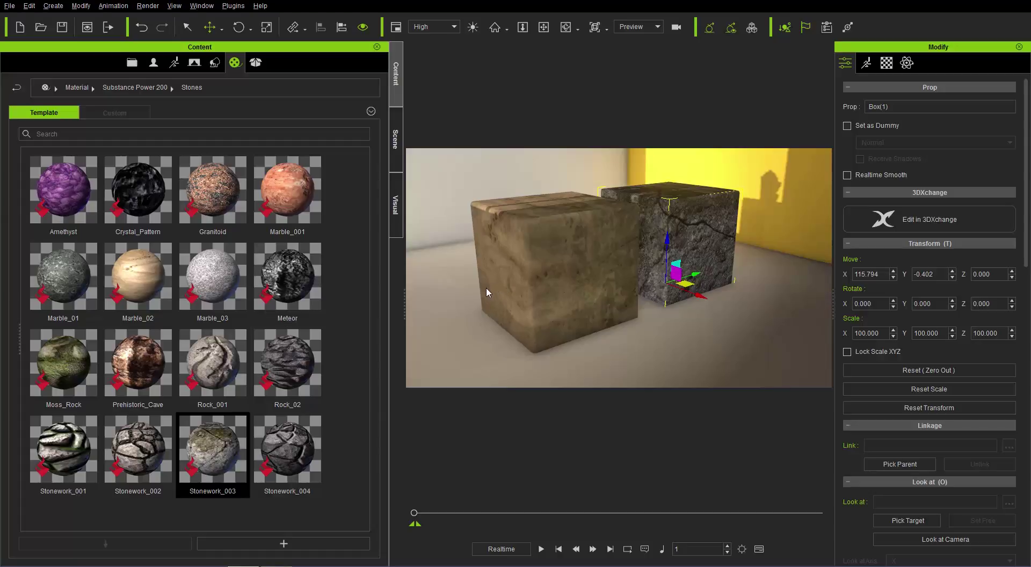
pyautogui.moveTo(485, 287)
pyautogui.mouseDown(button='right')
pyautogui.moveTo(553, 293)
pyautogui.moveTo(476, 293)
pyautogui.mouseUp(button='right')
pyautogui.scroll(3, 635, 264)
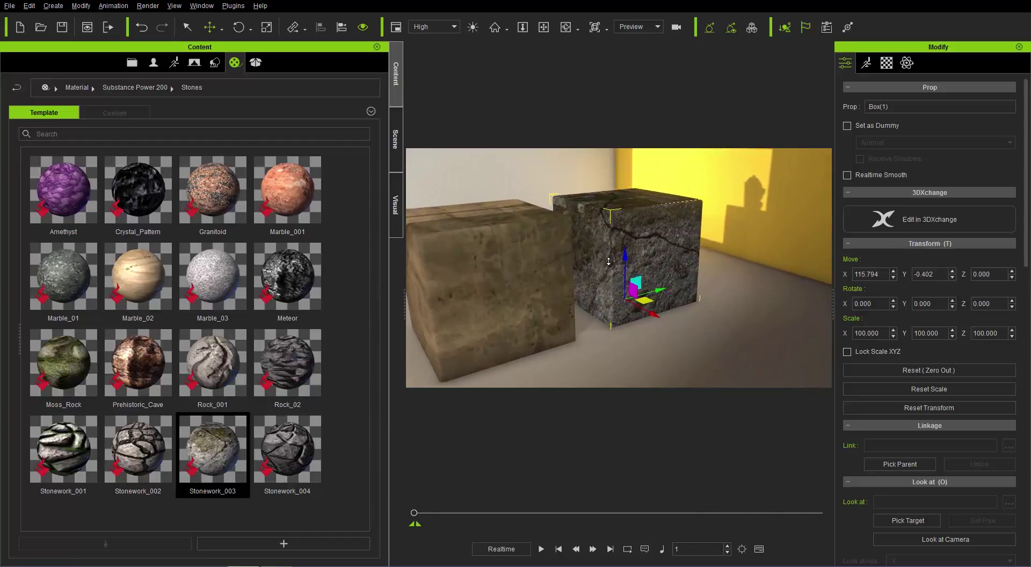